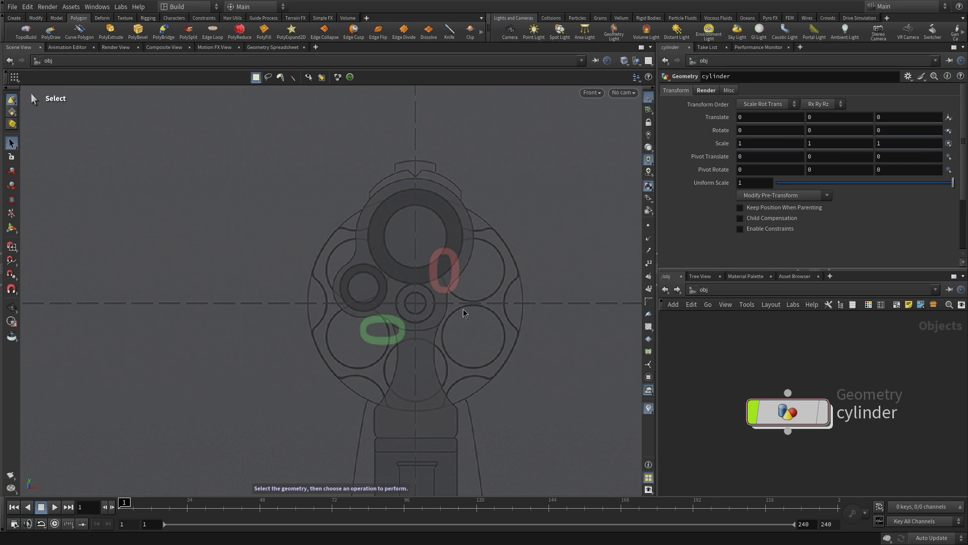
- Create a circle at the origin over the front-view revolver reference and display the viewport in wireframe
{"action": "key", "text": "Escape"}
{"action": "right_click_drag", "start_coordinate": [474, 266], "coordinate": [586, 225]}
{"action": "scroll", "coordinate": [519, 273], "scroll_direction": "up", "scroll_amount": 5}
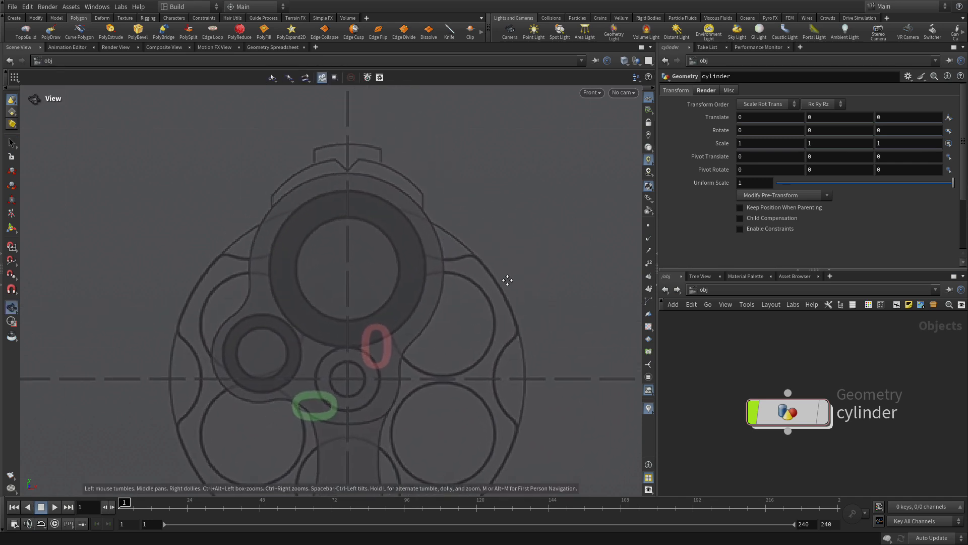
{"action": "key", "text": "s"}
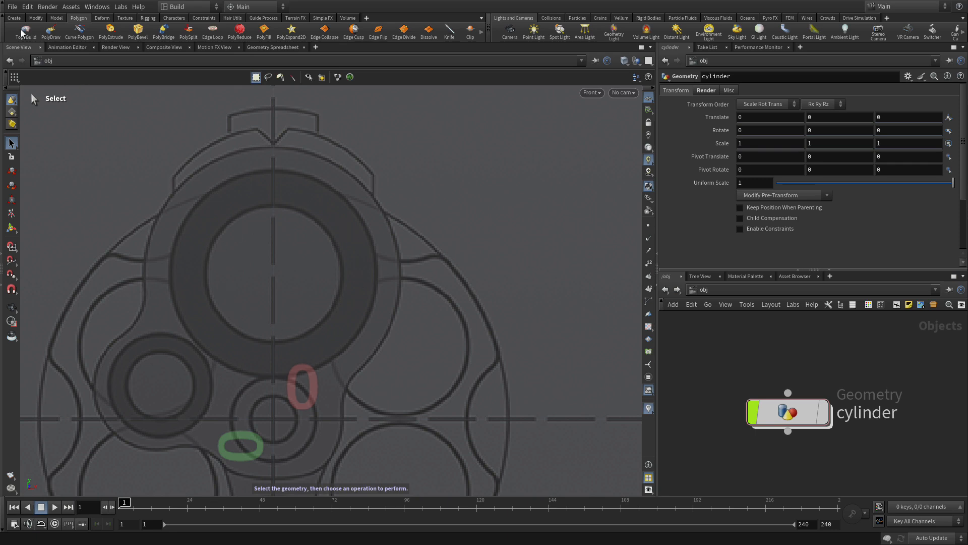
{"action": "left_click", "coordinate": [13, 18]}
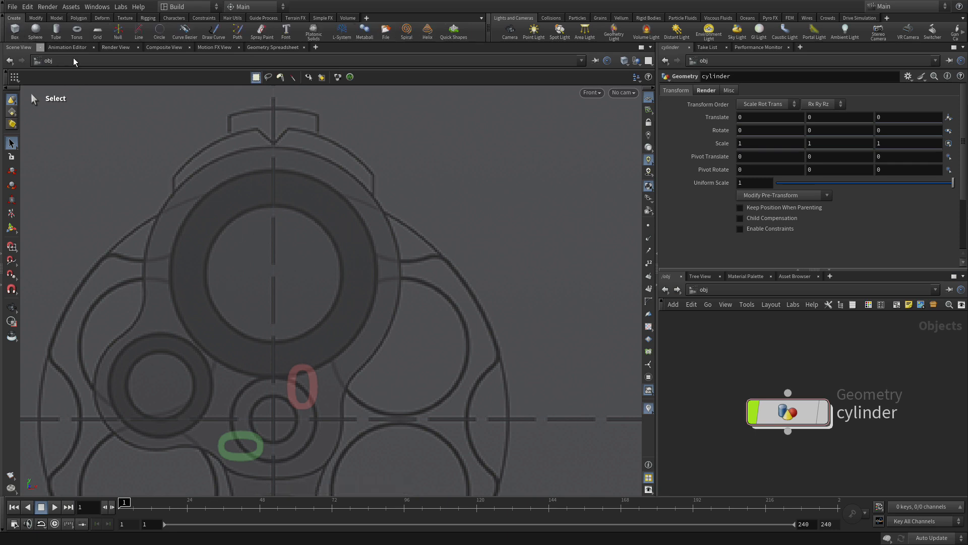
{"action": "left_click", "coordinate": [158, 33]}
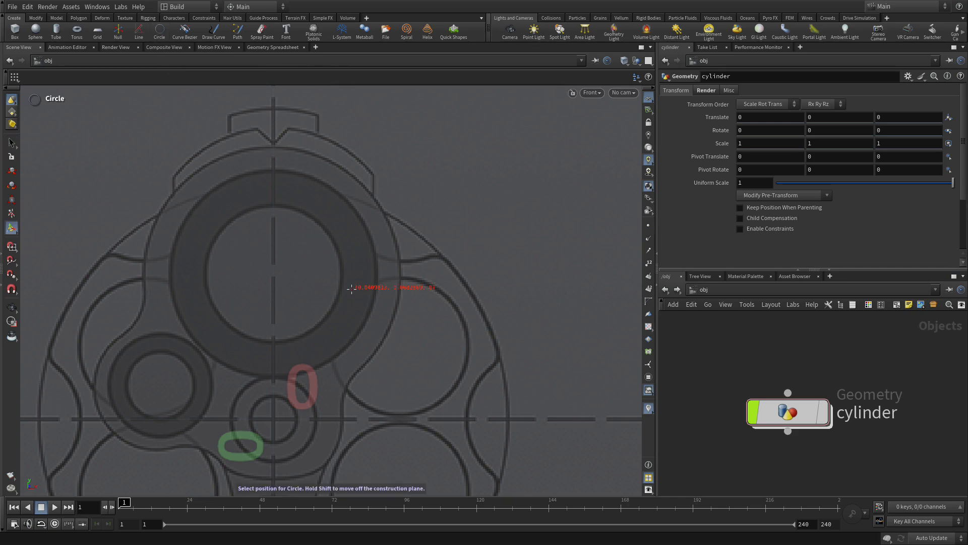
{"action": "key", "text": "Return"}
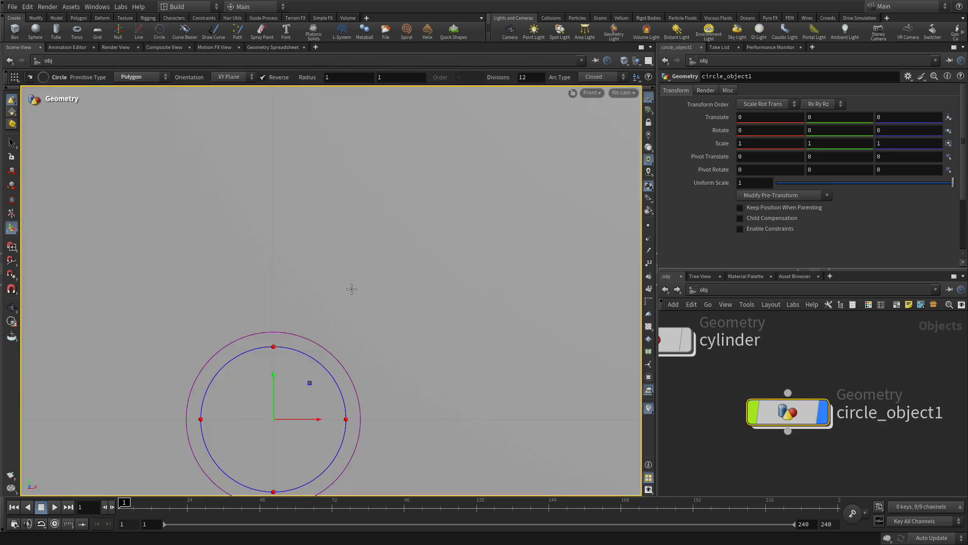
{"action": "key", "text": "w"}
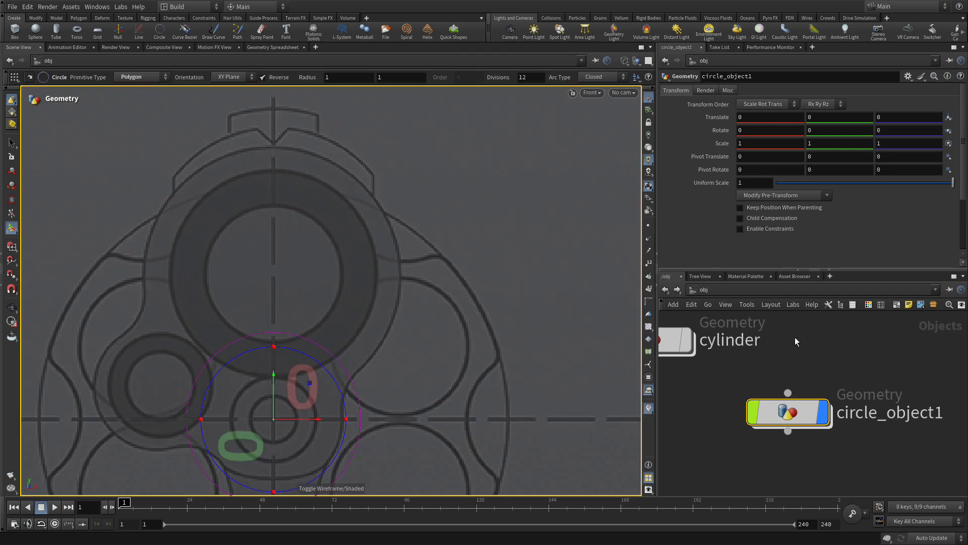
- Enter the new circle object's network and set the circle's Uniform Scale to 0.0375
{"action": "mouse_move", "coordinate": [794, 419]}
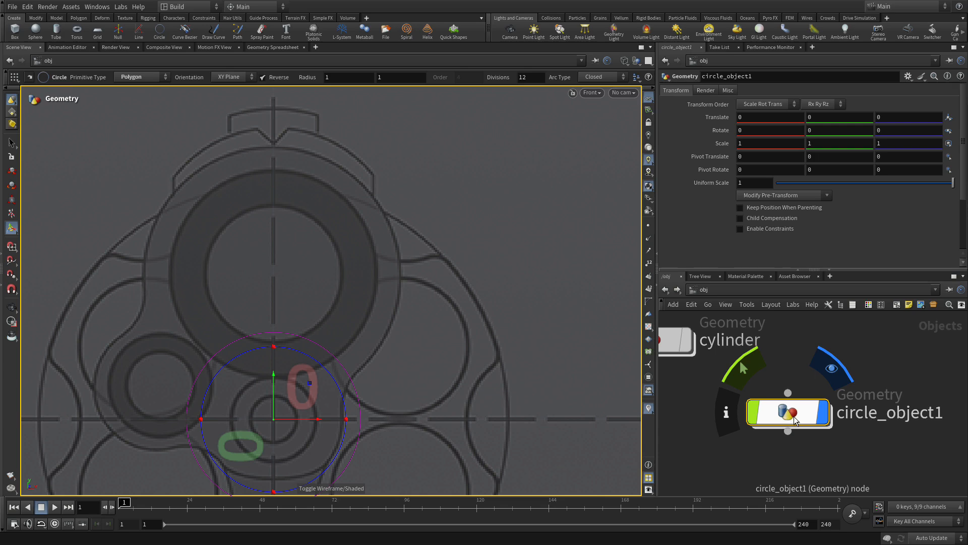
{"action": "double_click", "coordinate": [795, 419]}
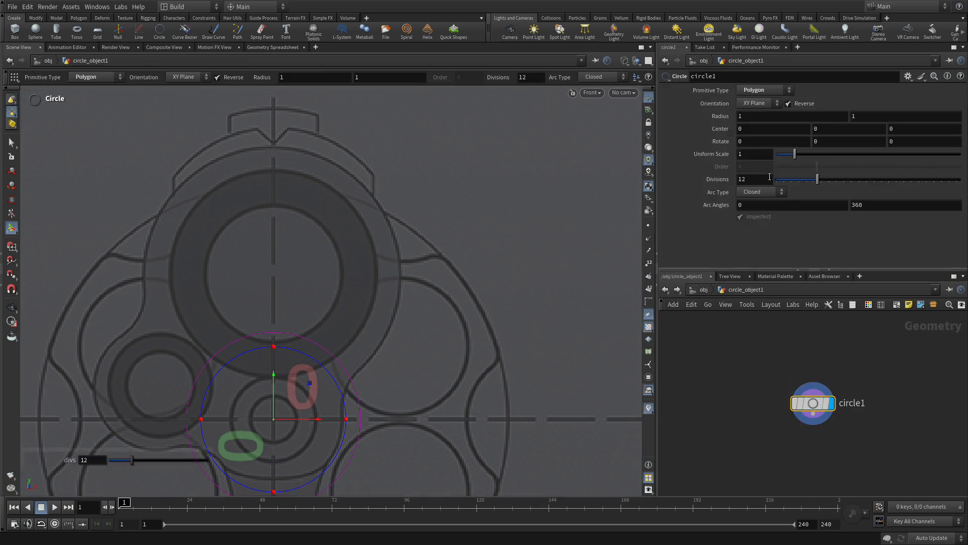
{"action": "left_click", "coordinate": [742, 154]}
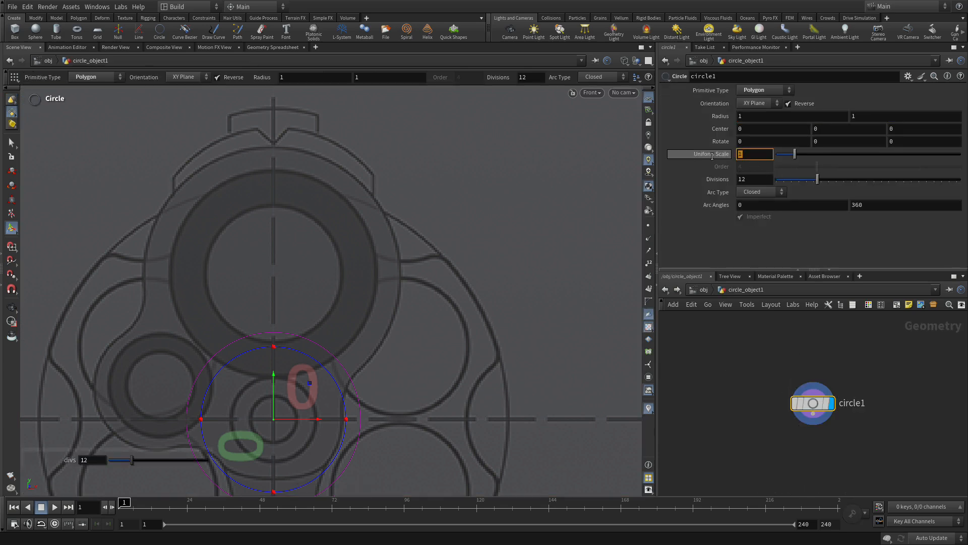
{"action": "type", "text": "0.0375"}
{"action": "key", "text": "Return"}
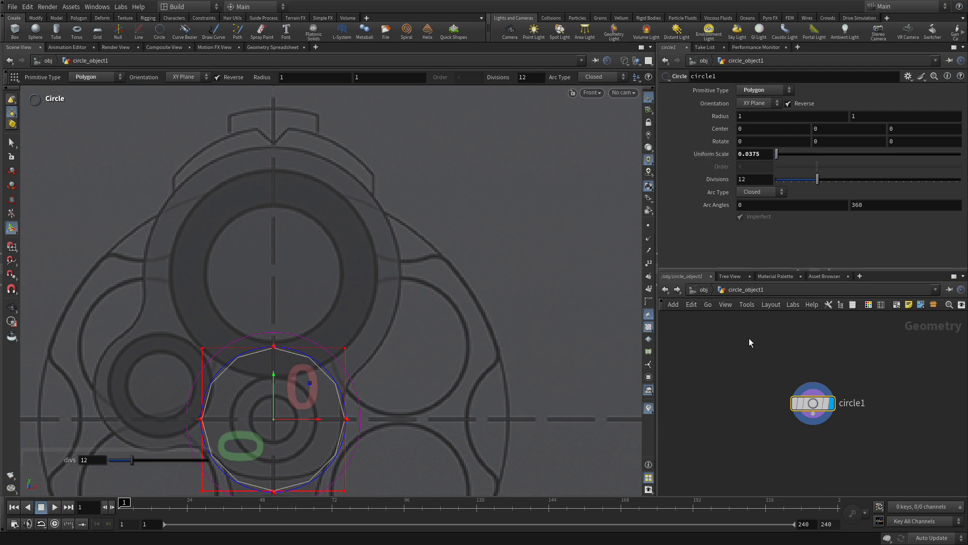
{"action": "scroll", "coordinate": [394, 348], "scroll_direction": "up", "scroll_amount": 3}
{"action": "scroll", "coordinate": [434, 320], "scroll_direction": "down", "scroll_amount": 3}
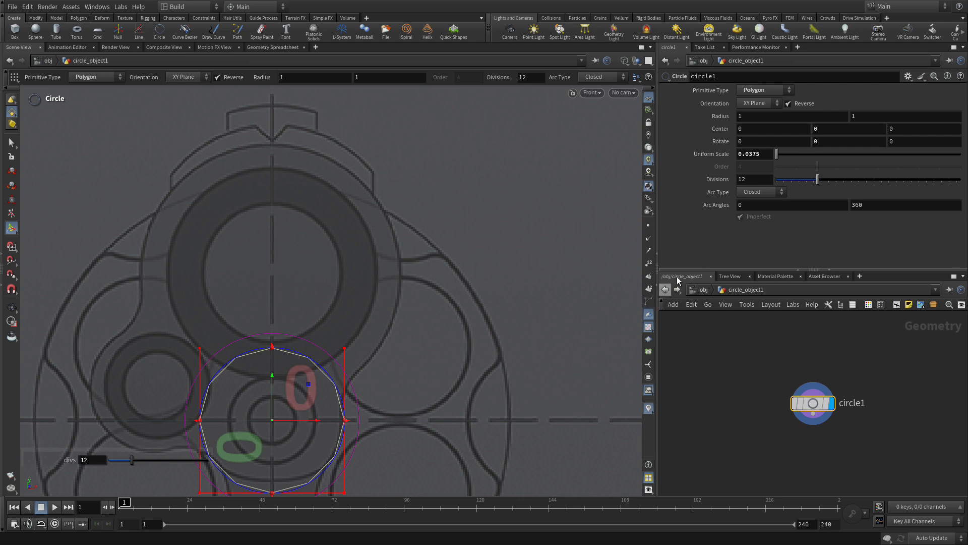
- Move the circle up onto the barrel bore by setting its Center Y to 0.0775
{"action": "left_click", "coordinate": [810, 130]}
{"action": "type", "text": "0.775"}
{"action": "key", "text": "Return"}
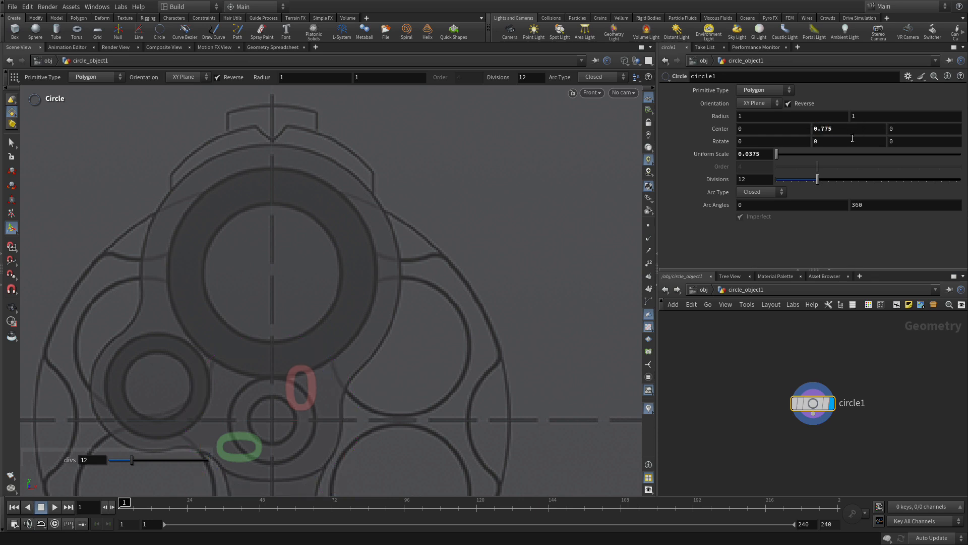
{"action": "left_click", "coordinate": [821, 129]}
{"action": "type", "text": "0"}
{"action": "key", "text": "Return"}
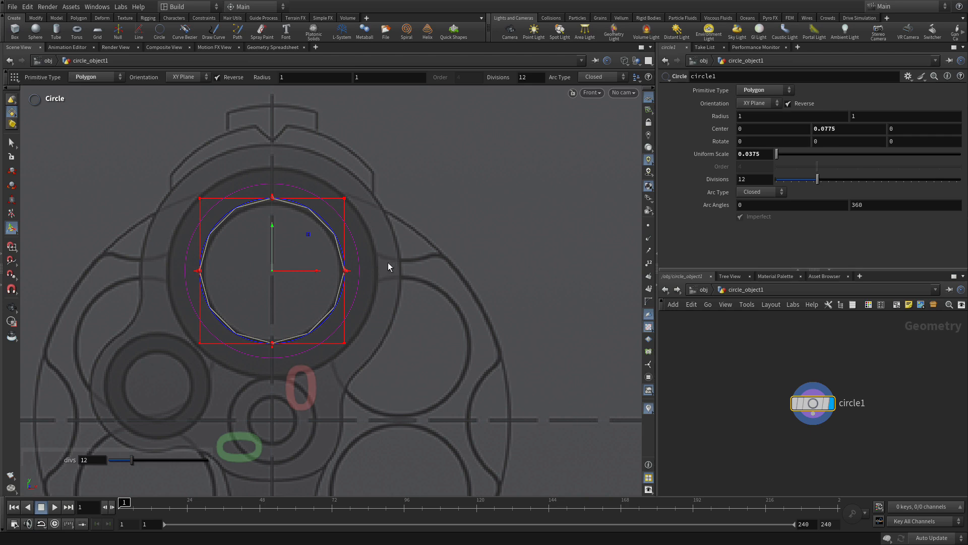
- Fine-tune the circle's Center Y against the bore outline, trying 0.077 and 0.075 before settling on 0.076
{"action": "right_click_drag", "start_coordinate": [382, 246], "coordinate": [503, 197], "text": "alt"}
{"action": "middle_click_drag", "start_coordinate": [412, 184], "coordinate": [504, 203], "text": "alt"}
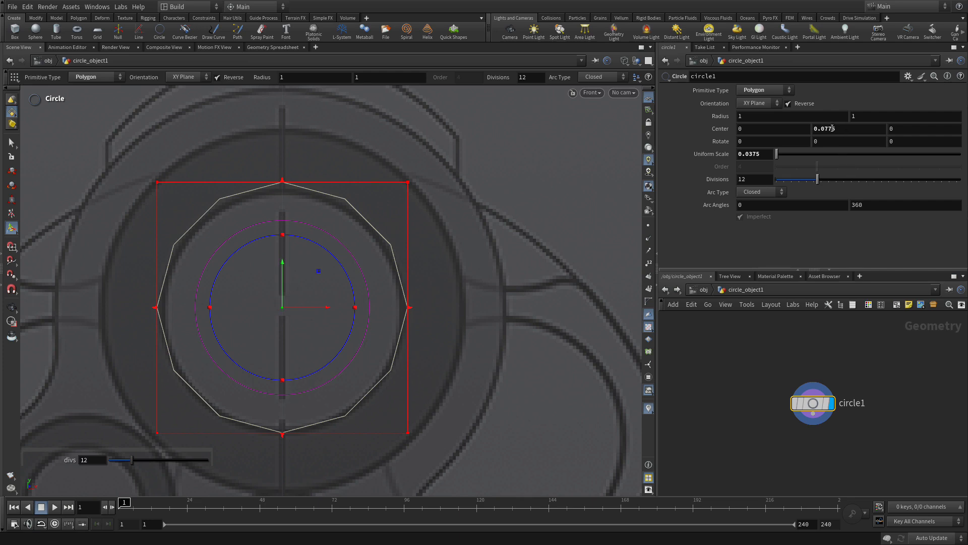
{"action": "left_click", "coordinate": [872, 132]}
{"action": "key", "text": "BackSpace"}
{"action": "key", "text": "Return"}
{"action": "left_click", "coordinate": [851, 133]}
{"action": "key", "text": "BackSpace"}
{"action": "type", "text": "5"}
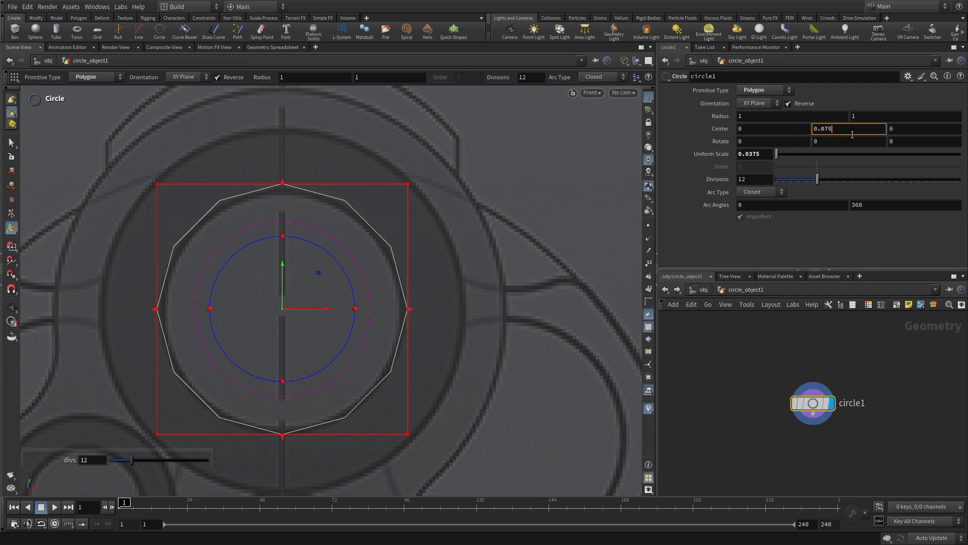
{"action": "key", "text": "Return"}
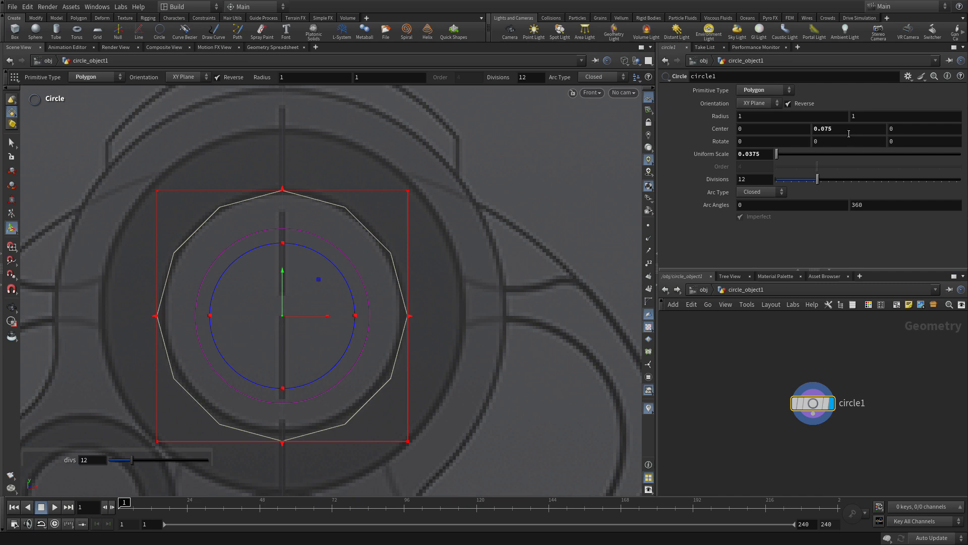
{"action": "left_click", "coordinate": [847, 129]}
{"action": "key", "text": "BackSpace"}
{"action": "type", "text": "6"}
{"action": "key", "text": "Return"}
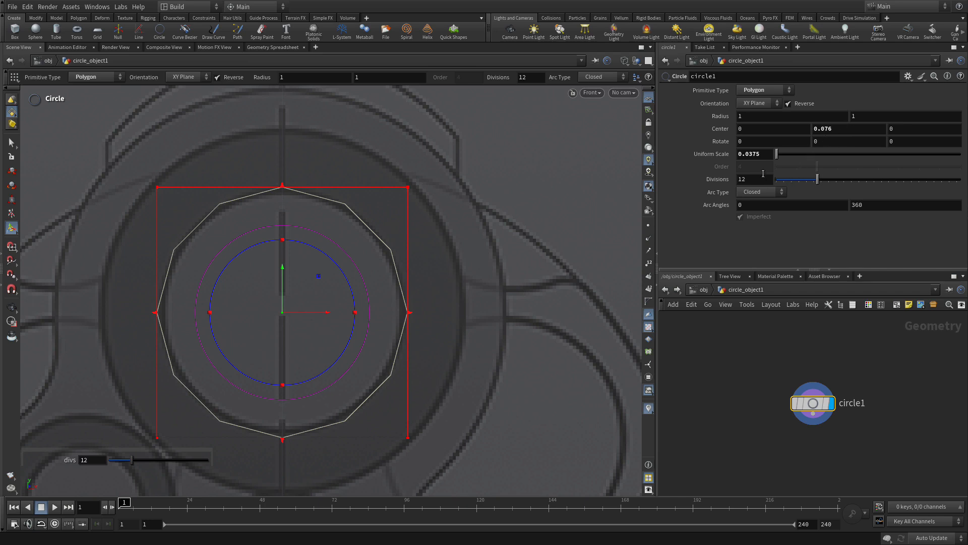
- Set the circle's Uniform Scale to 0.037 and the viewport shading mode to Wireframe Ghost
{"action": "left_click", "coordinate": [761, 152]}
{"action": "key", "text": "BackSpace"}
{"action": "key", "text": "Return"}
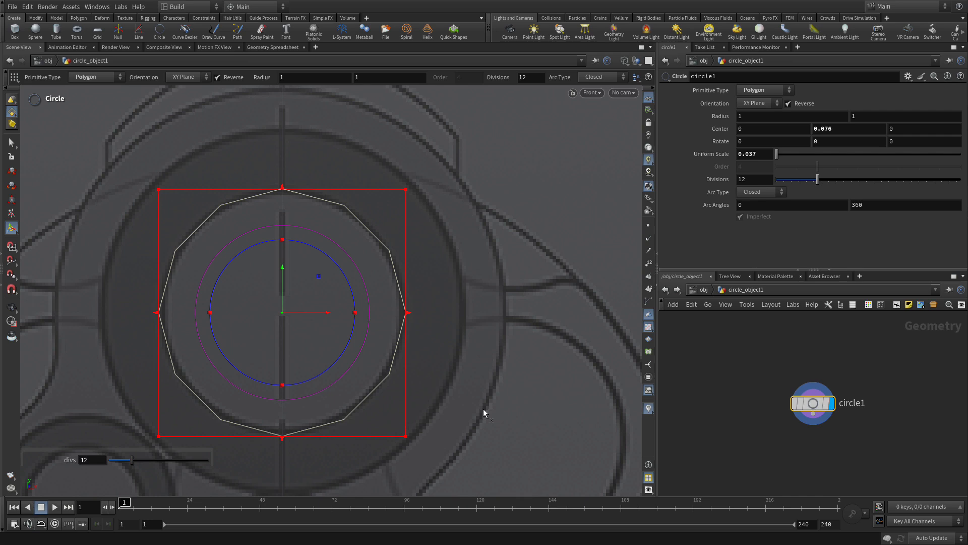
{"action": "left_click", "coordinate": [624, 62]}
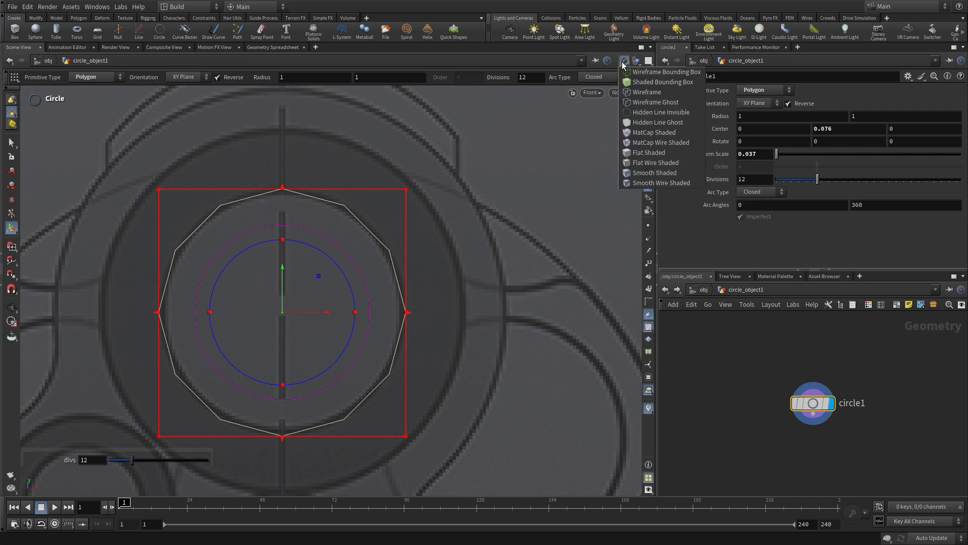
{"action": "left_click", "coordinate": [656, 103]}
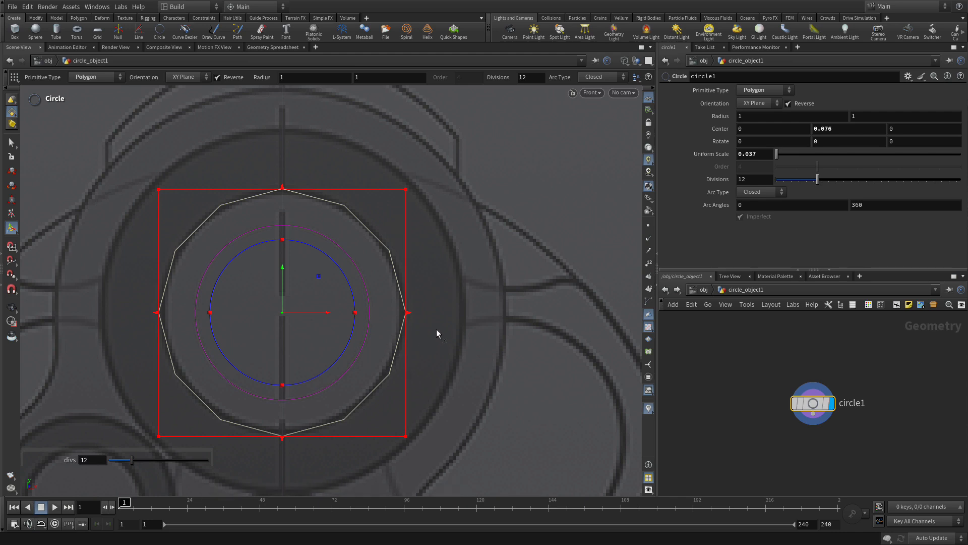
- Apply a PolyExtrude to the circle's face
{"action": "key", "text": "c"}
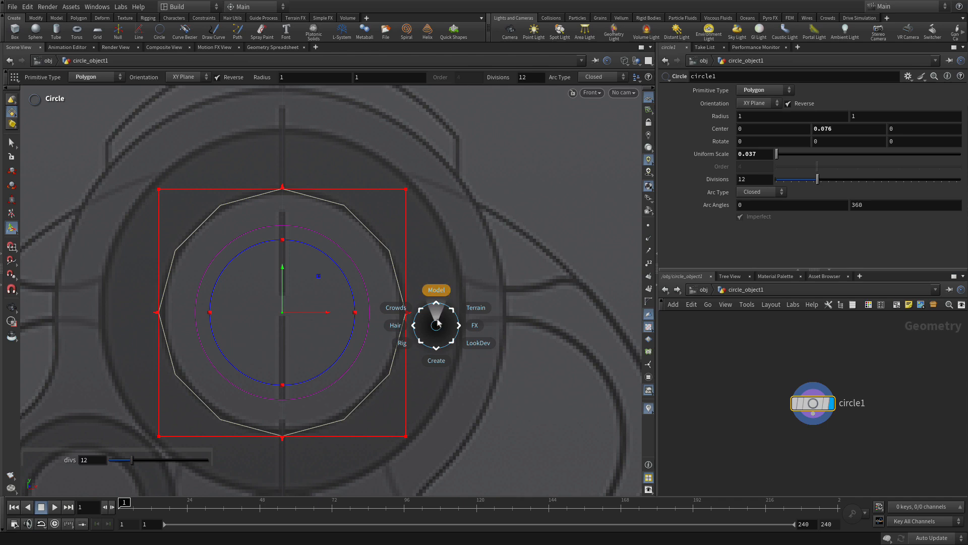
{"action": "left_click", "coordinate": [440, 288]}
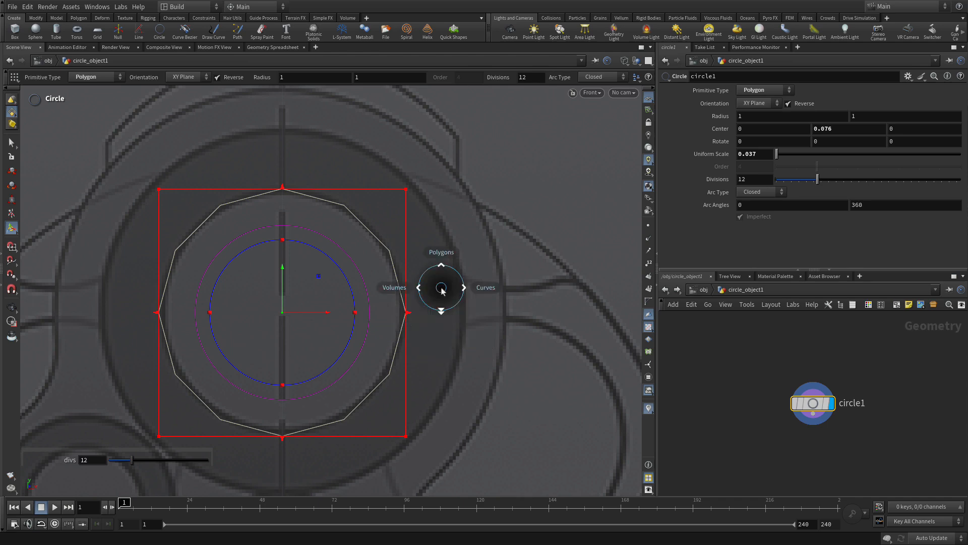
{"action": "left_click", "coordinate": [449, 253]}
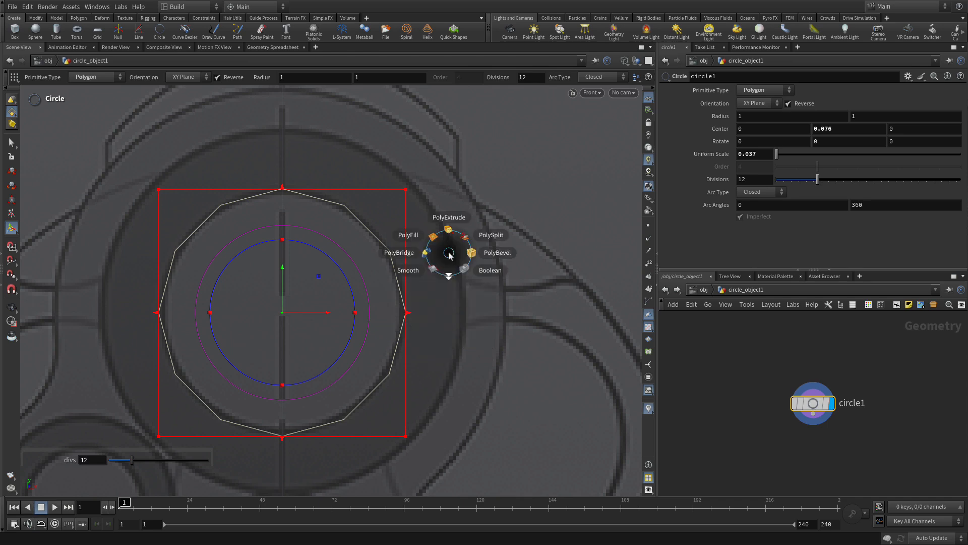
{"action": "left_click", "coordinate": [442, 222]}
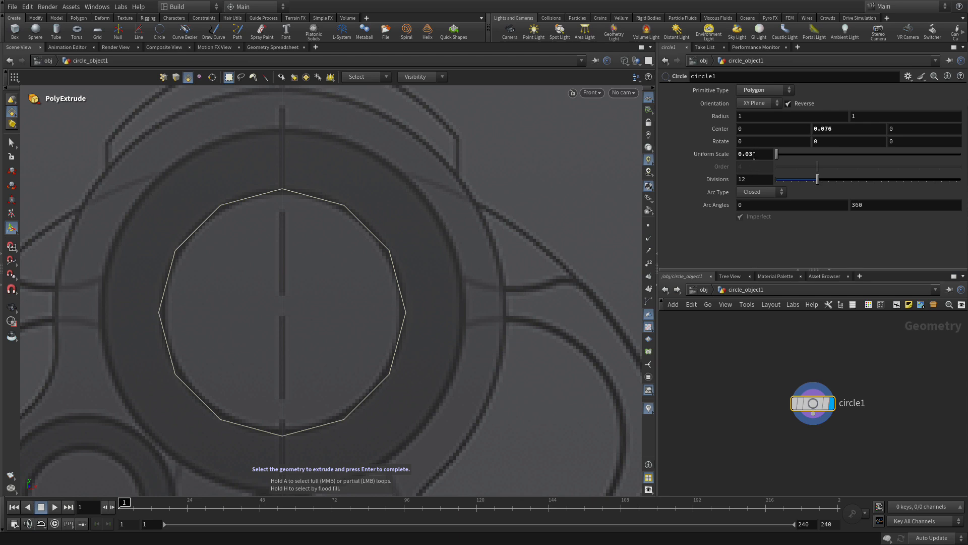
{"action": "left_click", "coordinate": [328, 291]}
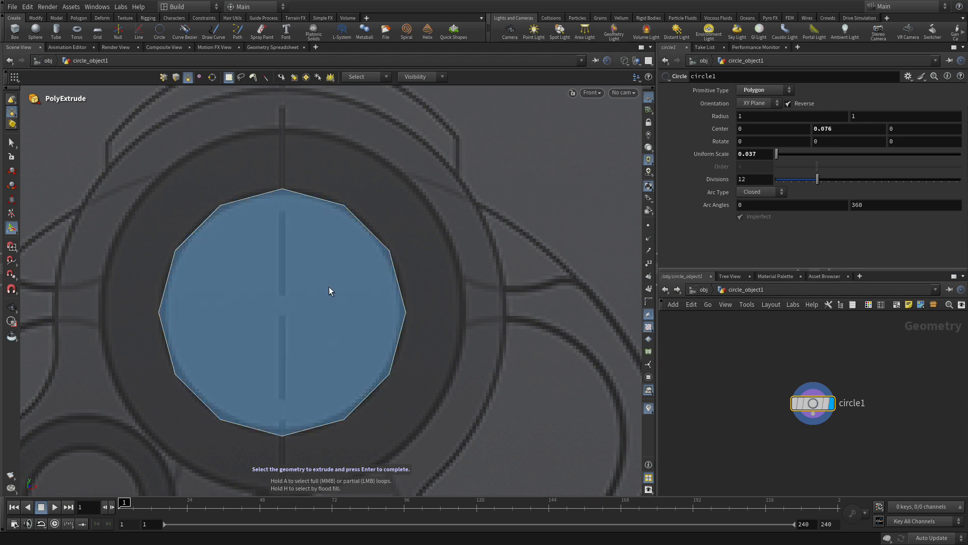
{"action": "key", "text": "Return"}
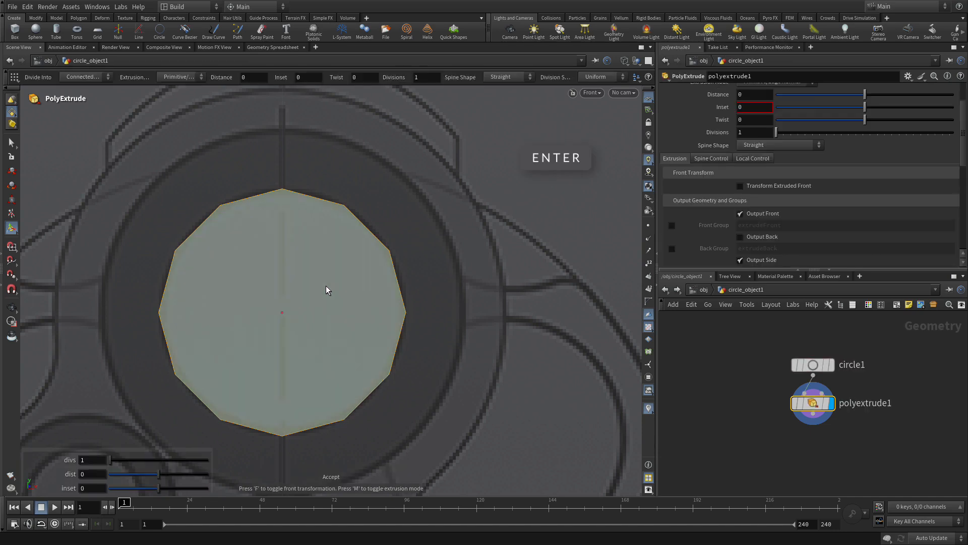
- Set the PolyExtrude's Inset to -0.03 to widen the ring to the barrel outline, trying -0.032 and -0.031 first
{"action": "scroll", "coordinate": [780, 194], "scroll_direction": "down", "scroll_amount": 1}
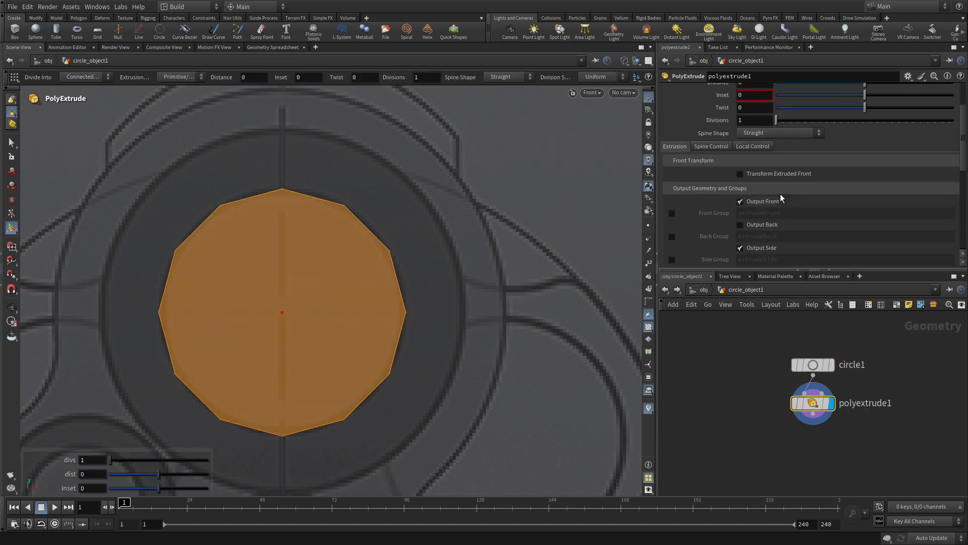
{"action": "scroll", "coordinate": [779, 194], "scroll_direction": "up", "scroll_amount": 3}
{"action": "left_click", "coordinate": [742, 158]}
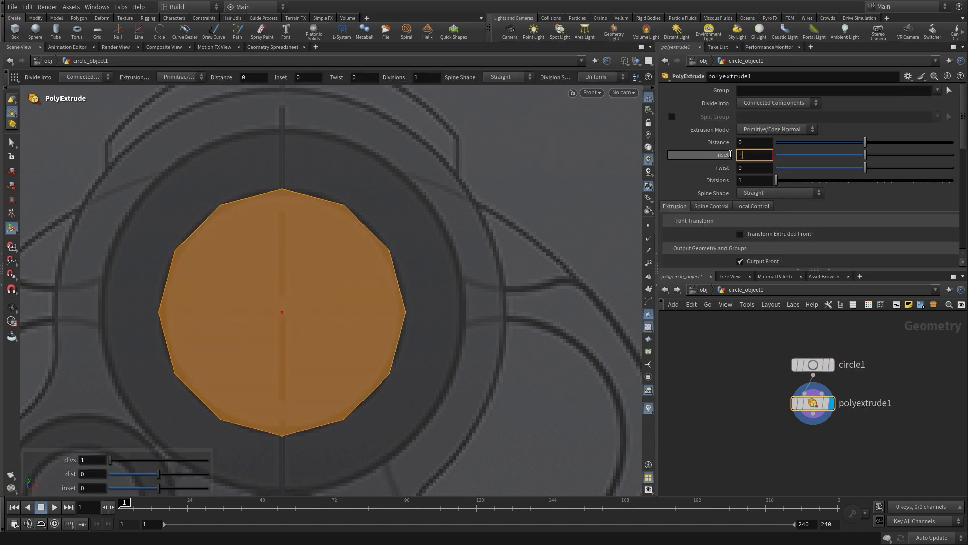
{"action": "type", "text": "-0.032"}
{"action": "key", "text": "Return"}
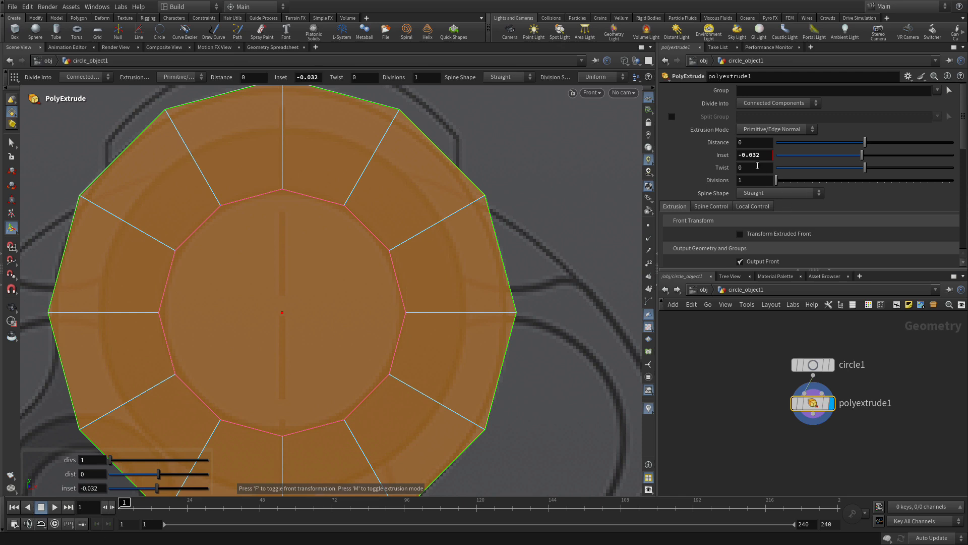
{"action": "left_click", "coordinate": [767, 155]}
{"action": "key", "text": "BackSpace"}
{"action": "type", "text": "1"}
{"action": "key", "text": "Return"}
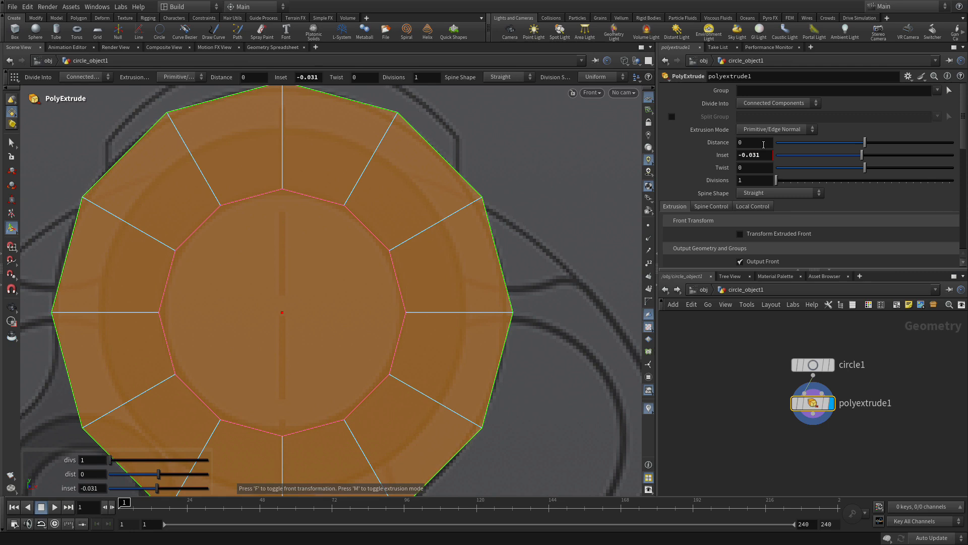
{"action": "left_click", "coordinate": [765, 152]}
{"action": "key", "text": "BackSpace"}
{"action": "key", "text": "Return"}
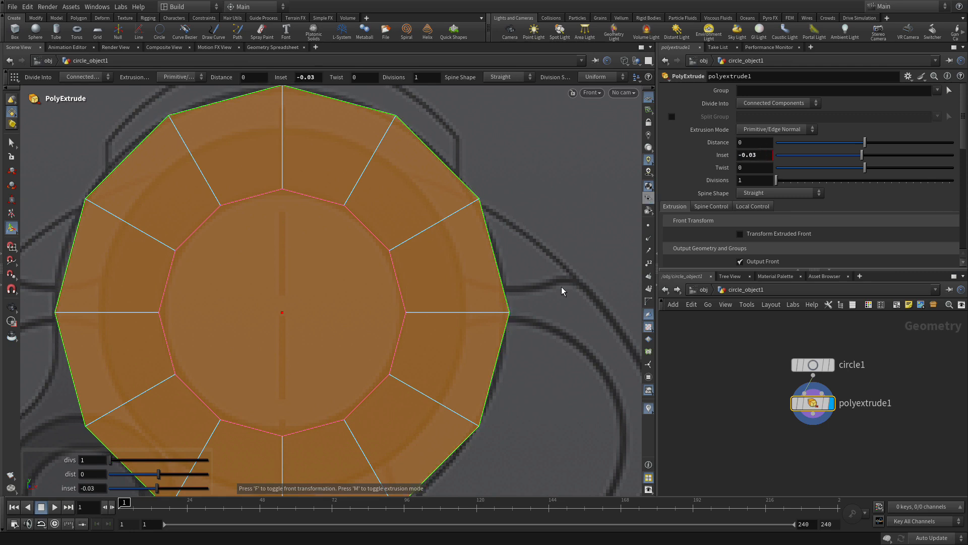
- Set the PolyExtrude's Divisions to 2
{"action": "double_click", "coordinate": [753, 180]}
{"action": "type", "text": "2"}
{"action": "key", "text": "Return"}
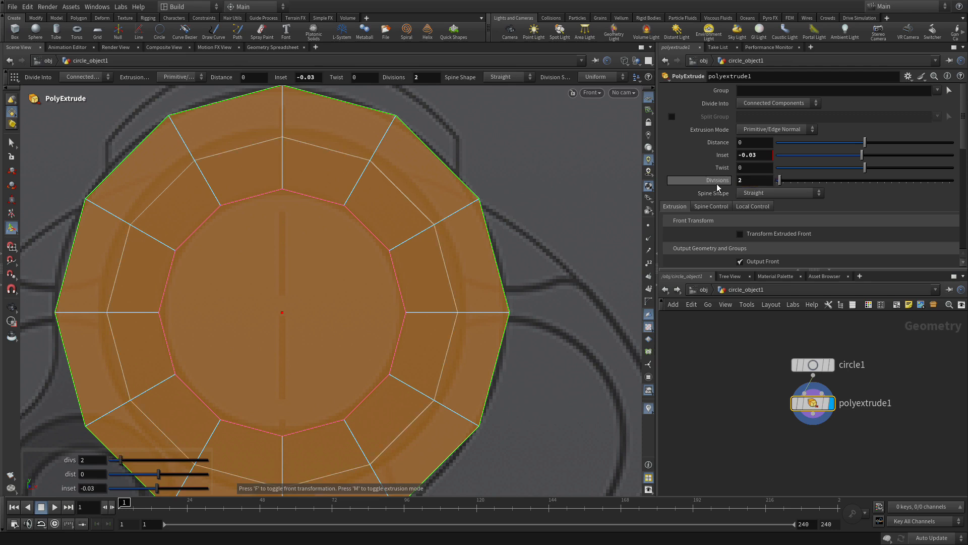
- Turn off Output Front on the PolyExtrude to leave the bore open, and switch the viewport back to shaded display
{"action": "scroll", "coordinate": [804, 201], "scroll_direction": "down", "scroll_amount": 3}
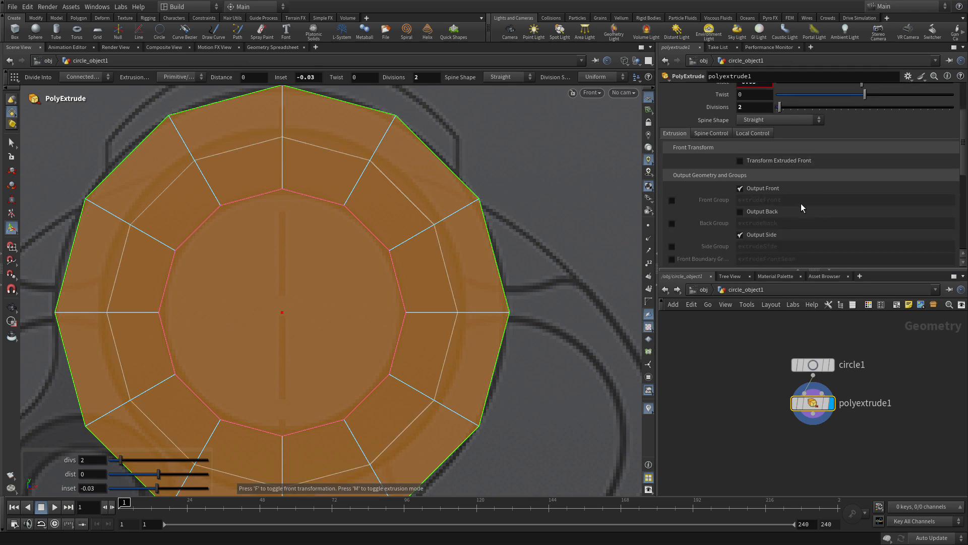
{"action": "left_click", "coordinate": [769, 189]}
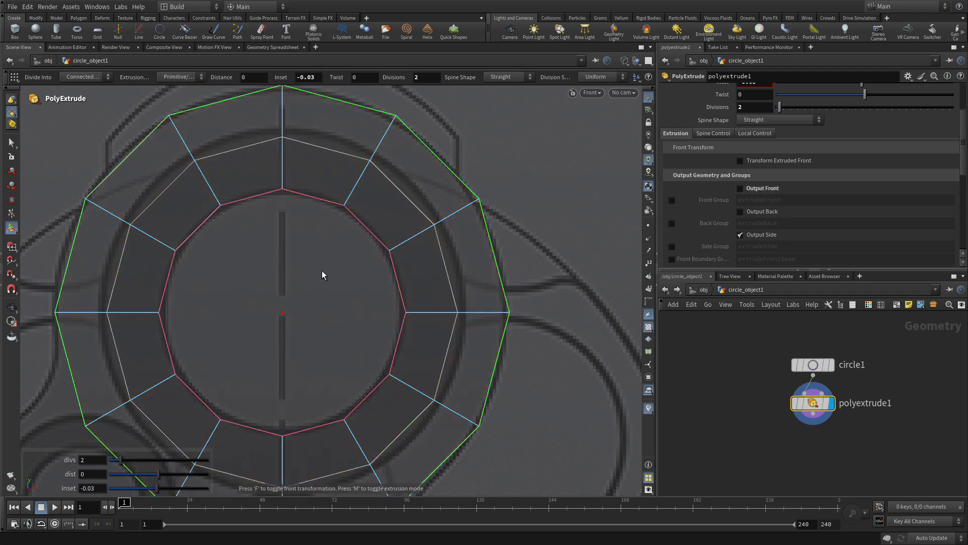
{"action": "key", "text": "w"}
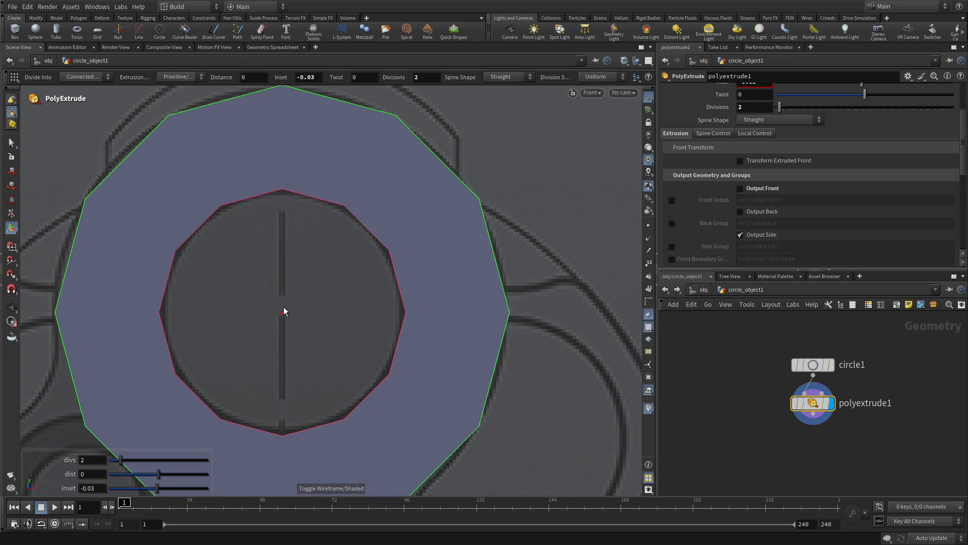
- Switch the viewport shading to Smooth Wire Shaded and check the barrel ring's edges against the reference outline
{"action": "left_click", "coordinate": [625, 60]}
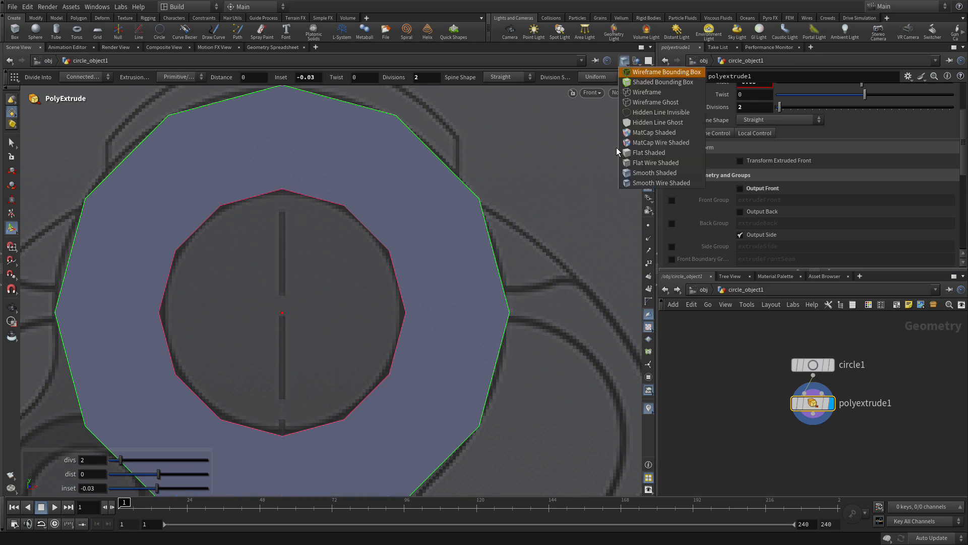
{"action": "left_click", "coordinate": [637, 183]}
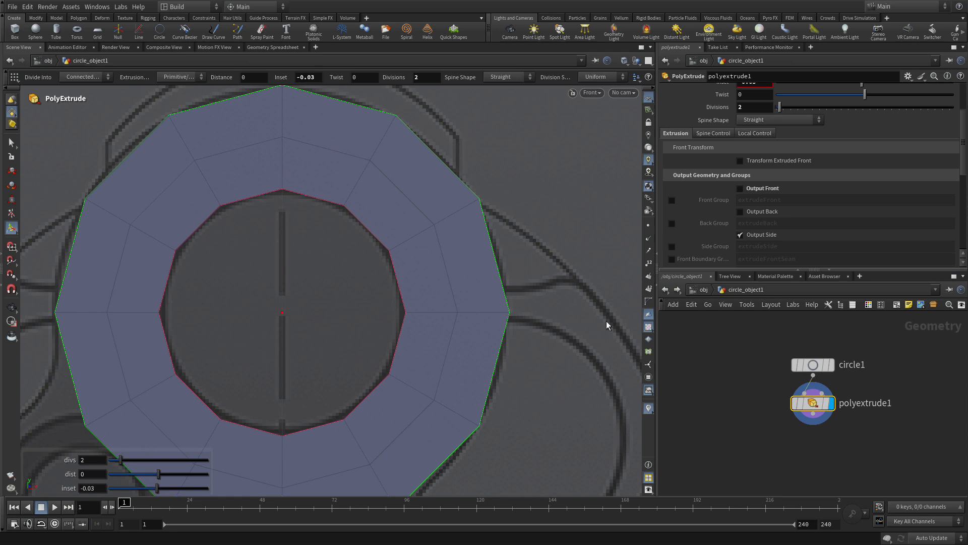
{"action": "key", "text": "Escape"}
{"action": "scroll", "coordinate": [576, 262], "scroll_direction": "down", "scroll_amount": 5}
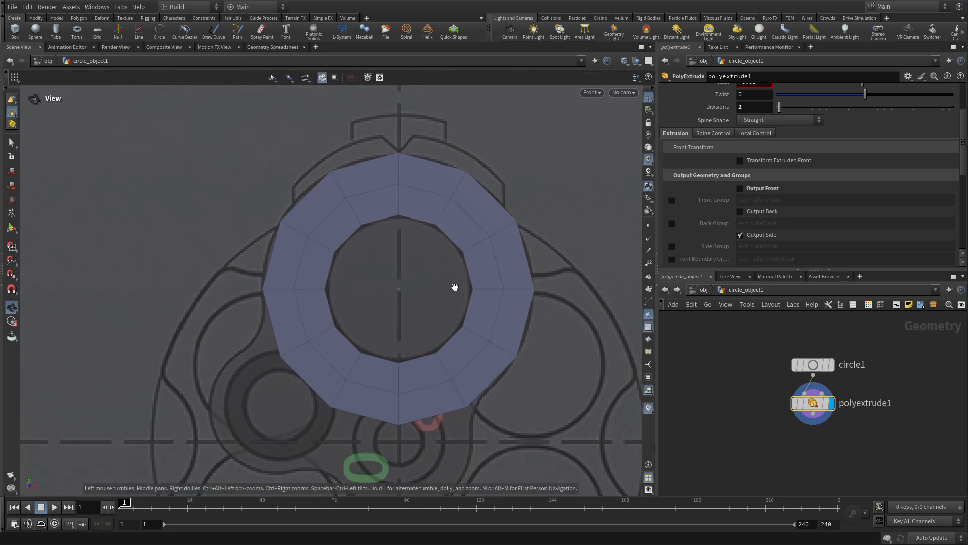
{"action": "key", "text": "Return"}
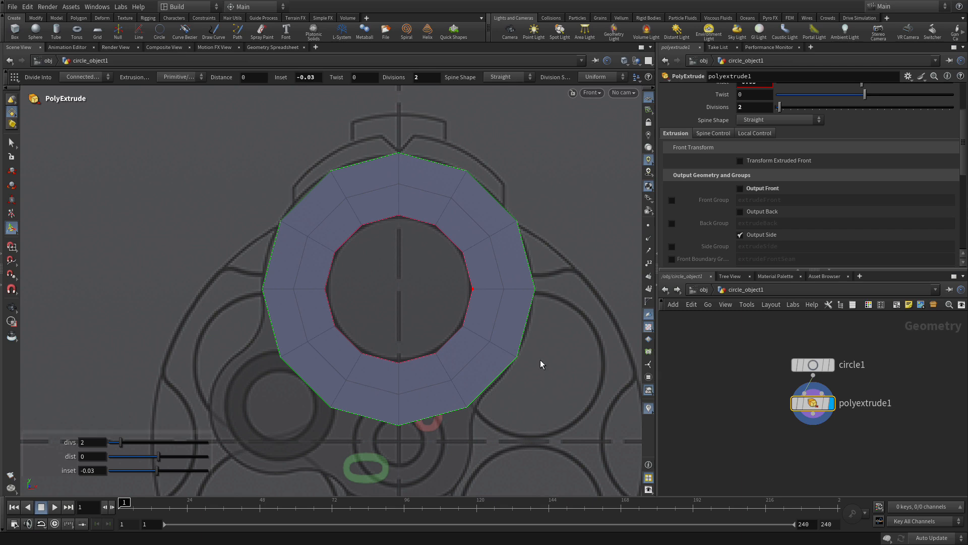
{"action": "key", "text": "Escape"}
{"action": "scroll", "coordinate": [606, 186], "scroll_direction": "up", "scroll_amount": 4}
{"action": "scroll", "coordinate": [562, 205], "scroll_direction": "down", "scroll_amount": 4}
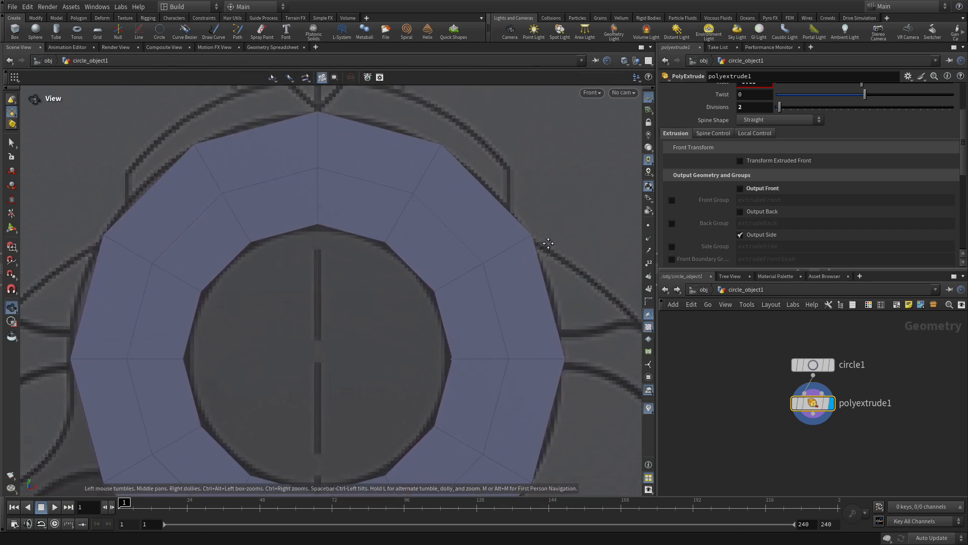
{"action": "key", "text": "Return"}
- Return to the object level and duplicate circle_object1 below the original
{"action": "left_click", "coordinate": [760, 371]}
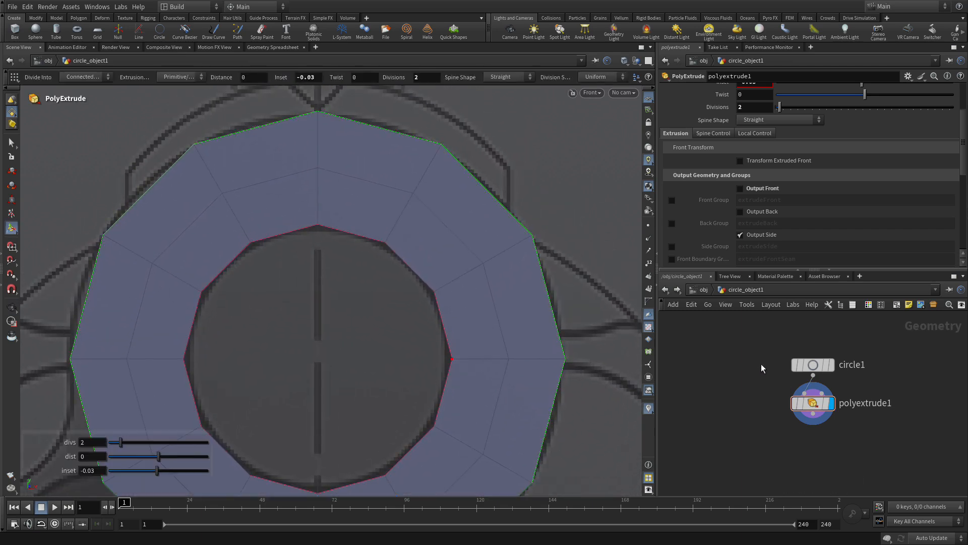
{"action": "left_click", "coordinate": [703, 289]}
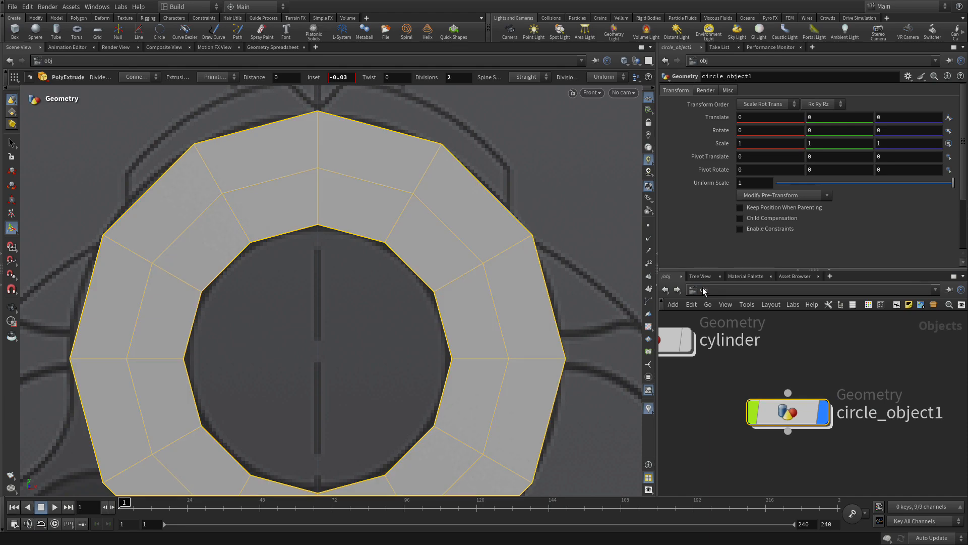
{"action": "scroll", "coordinate": [835, 457], "scroll_direction": "down", "scroll_amount": 3}
{"action": "middle_click_drag", "start_coordinate": [842, 475], "coordinate": [793, 425]}
{"action": "left_click", "coordinate": [751, 400]}
{"action": "left_click", "coordinate": [786, 394]}
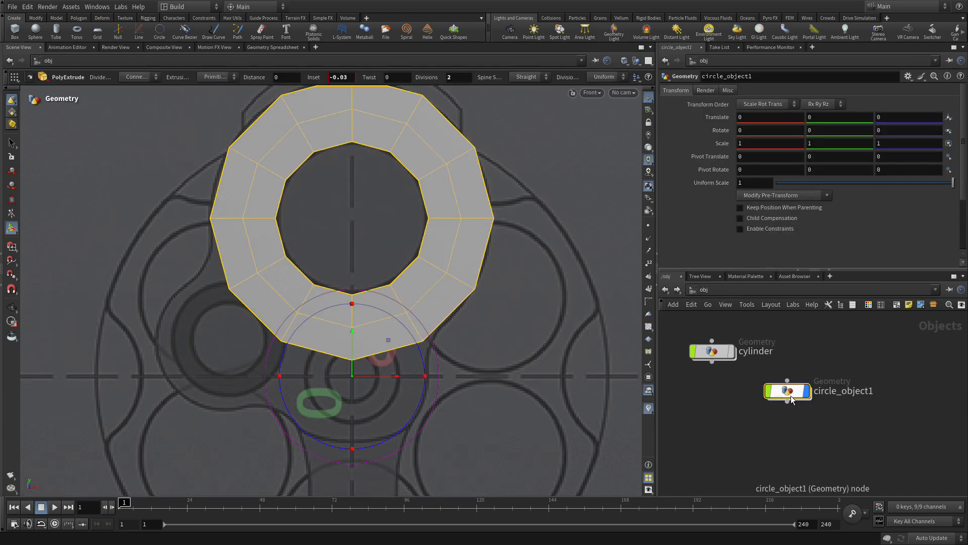
{"action": "left_click_drag", "start_coordinate": [785, 395], "coordinate": [784, 448], "text": "alt"}
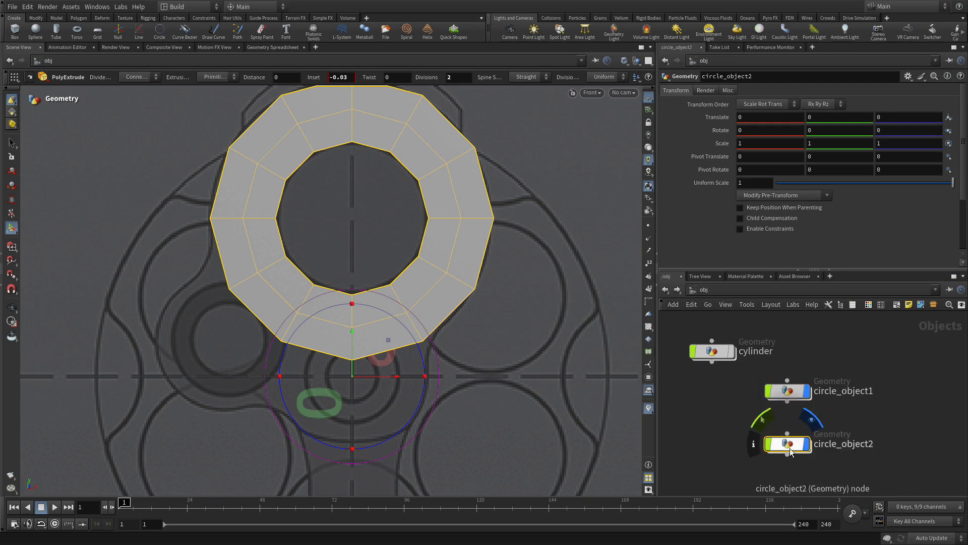
- Set the copy's circle center to X -0.06 and Y 0.017, over the small round part beside the barrel
{"action": "double_click", "coordinate": [795, 450]}
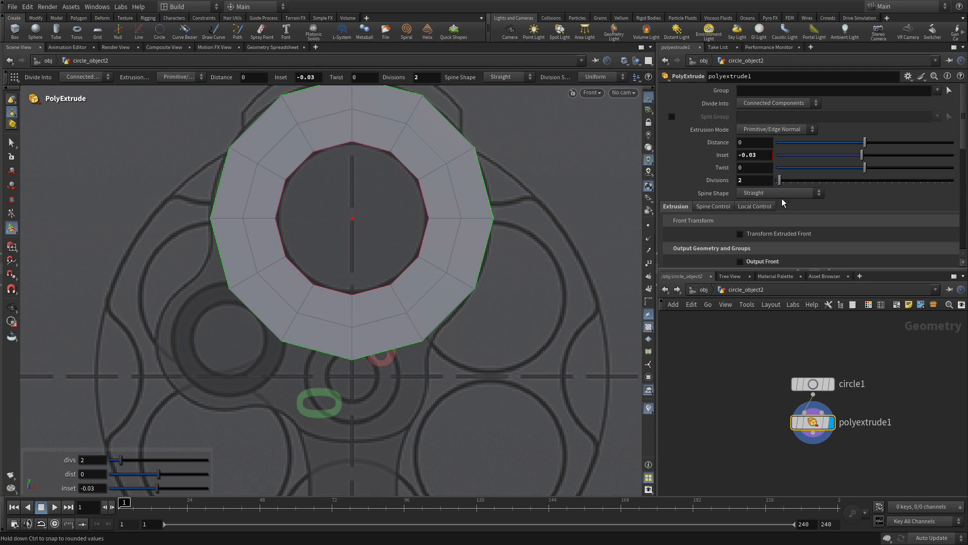
{"action": "left_click", "coordinate": [813, 384]}
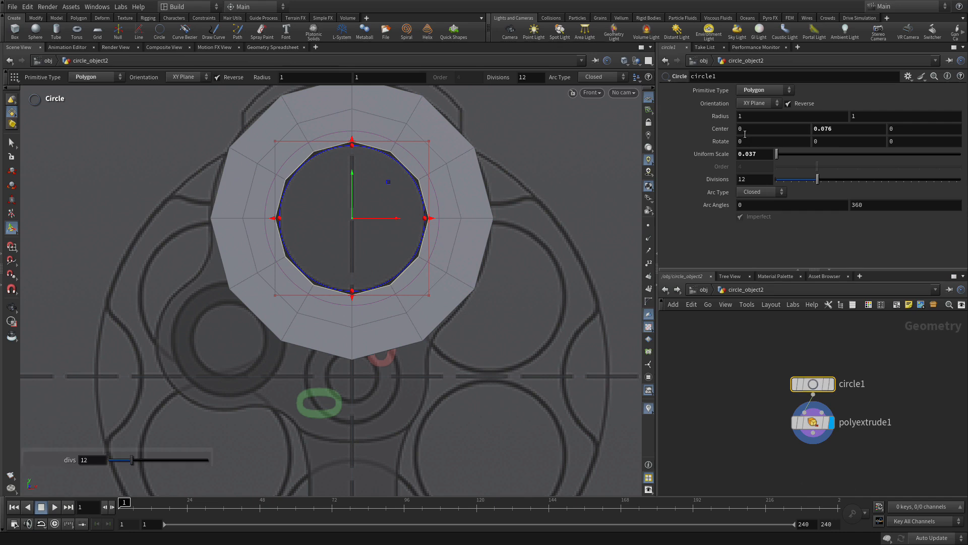
{"action": "left_click", "coordinate": [741, 128]}
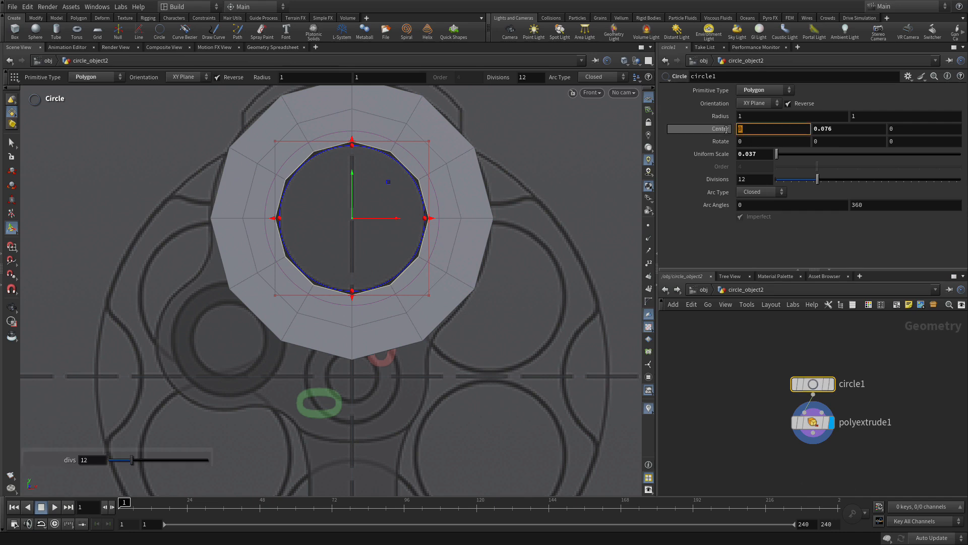
{"action": "type", "text": "-.6"}
{"action": "key", "text": "Return"}
{"action": "left_click_drag", "start_coordinate": [833, 130], "coordinate": [823, 130]}
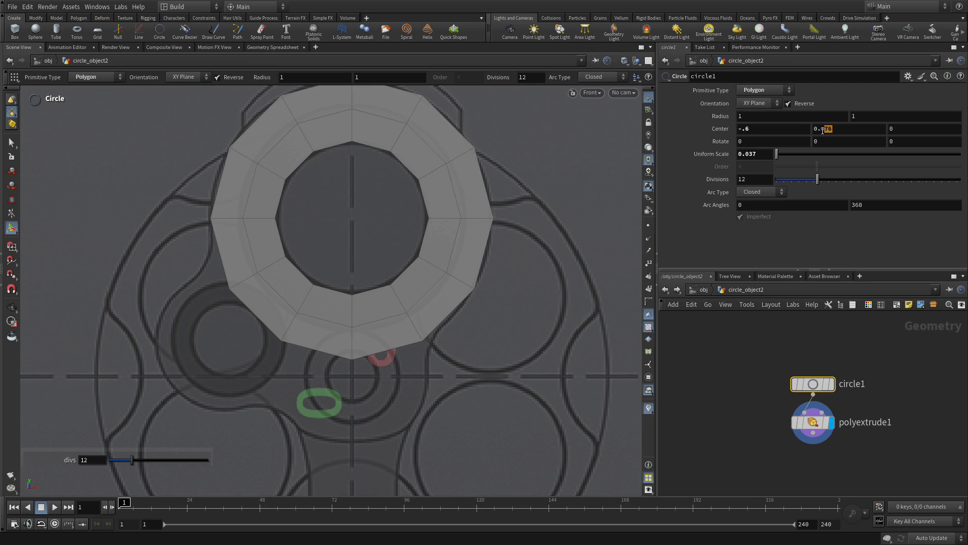
{"action": "type", "text": "17"}
{"action": "key", "text": "Return"}
{"action": "left_click_drag", "start_coordinate": [897, 130], "coordinate": [883, 129]}
{"action": "left_click", "coordinate": [747, 129]}
{"action": "type", "text": "0"}
{"action": "key", "text": "Return"}
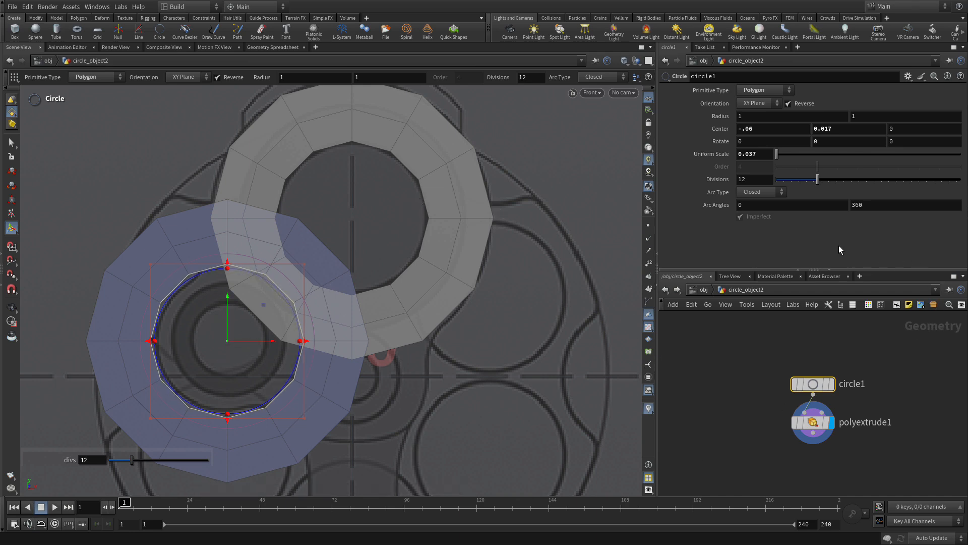
- Give the copied circle 8 divisions and rotate it 24 degrees about Z
{"action": "double_click", "coordinate": [754, 180]}
{"action": "type", "text": "8"}
{"action": "key", "text": "Return"}
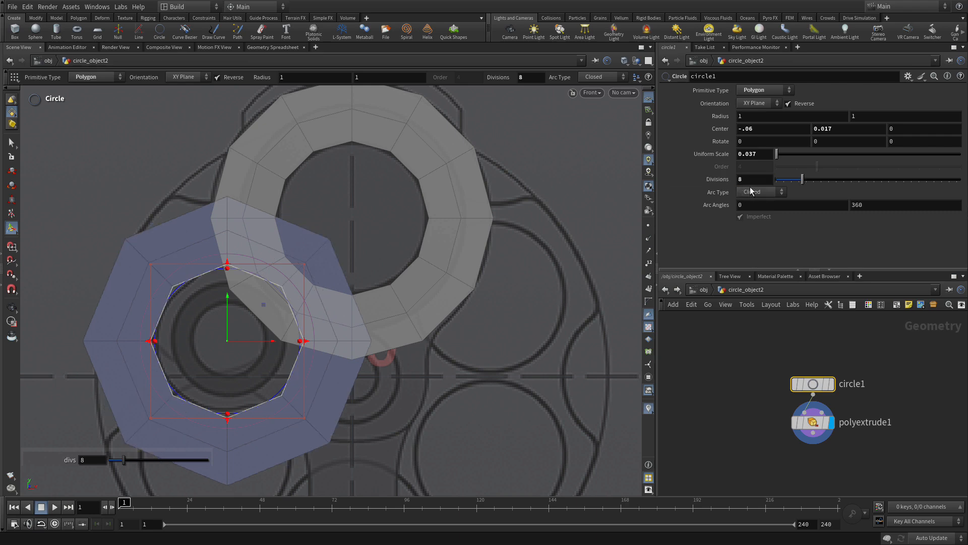
{"action": "double_click", "coordinate": [900, 142]}
{"action": "type", "text": "24"}
{"action": "key", "text": "Return"}
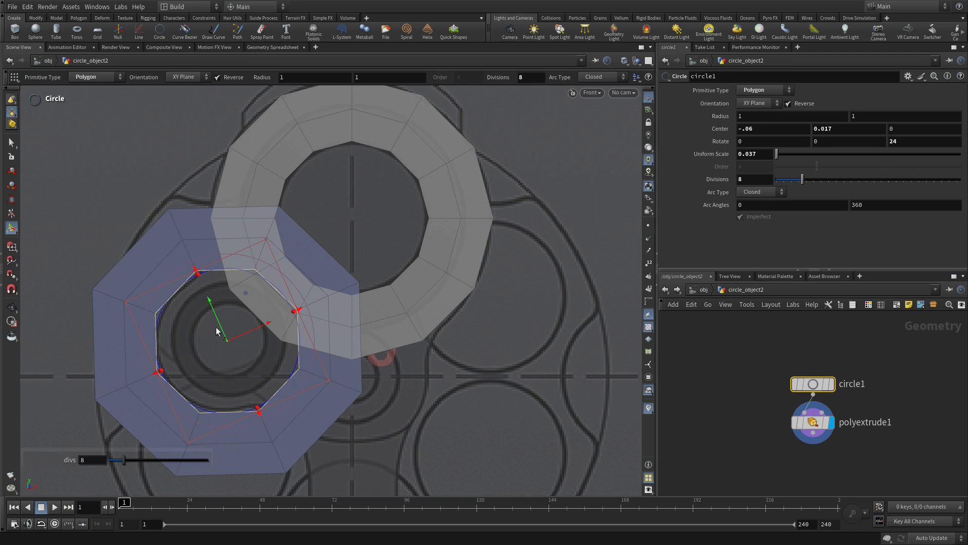
- Set the copied circle's Uniform Scale to 0.0175 to match the small part's inner hole
{"action": "left_click_drag", "start_coordinate": [748, 155], "coordinate": [779, 150]}
{"action": "type", "text": "175"}
{"action": "key", "text": "Return"}
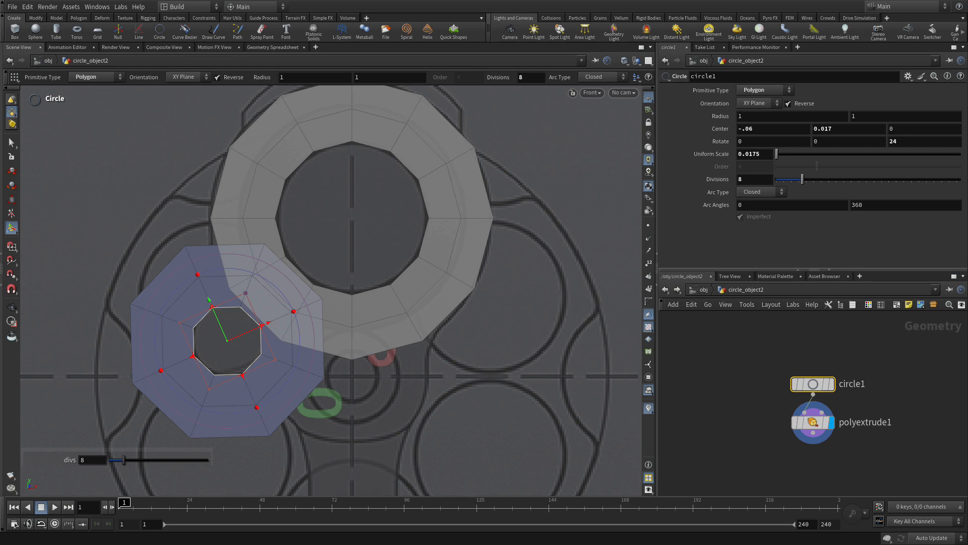
- Set the small ring's PolyExtrude Inset to -0.0175
{"action": "left_click", "coordinate": [804, 422]}
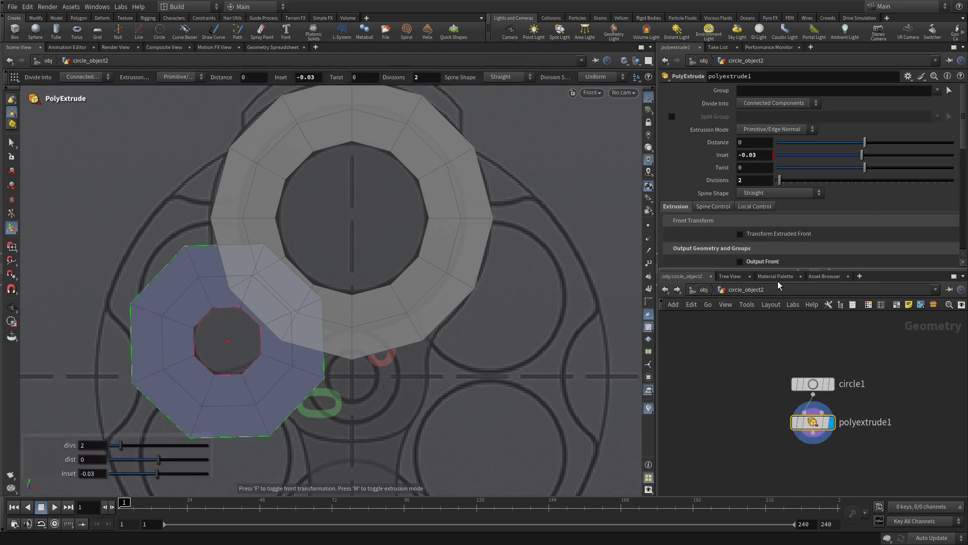
{"action": "left_click", "coordinate": [755, 155]}
{"action": "type", "text": "175"}
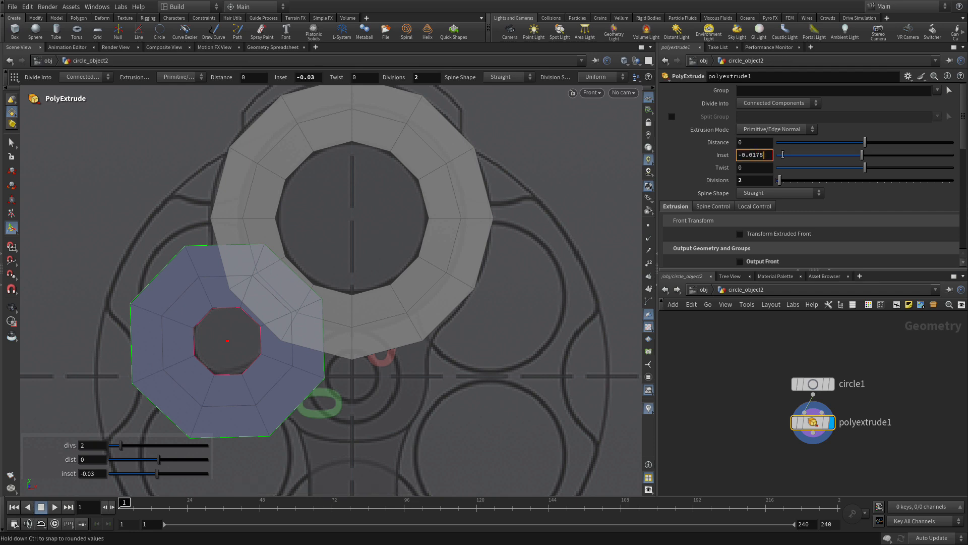
{"action": "key", "text": "Return"}
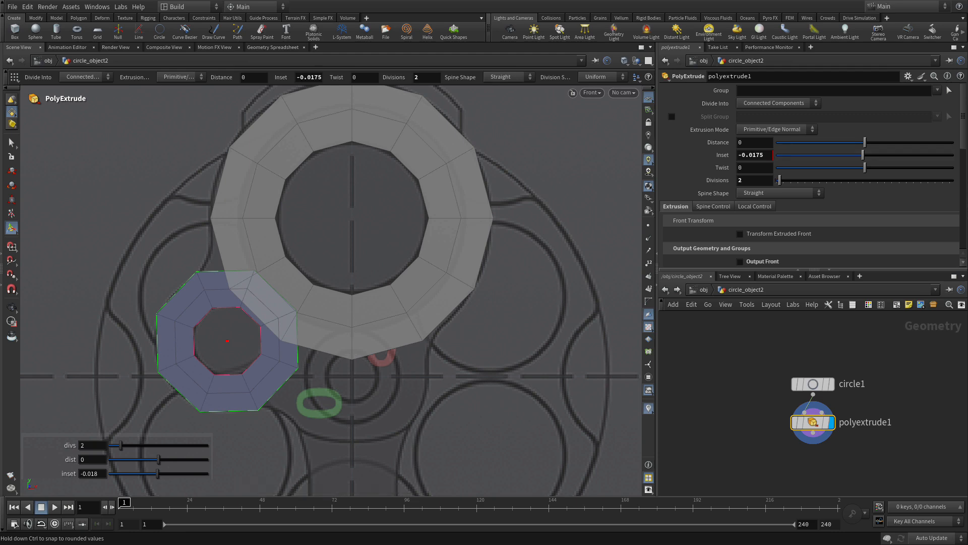
- Go back to the object level and duplicate circle_object1 again, placing the copy below circle_object2
{"action": "left_click", "coordinate": [693, 289]}
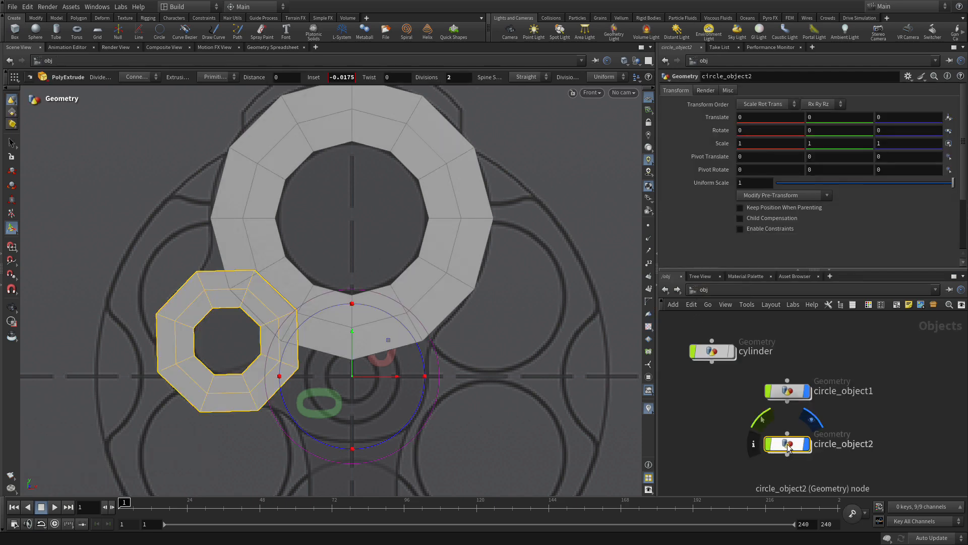
{"action": "middle_click_drag", "start_coordinate": [836, 462], "coordinate": [823, 403]}
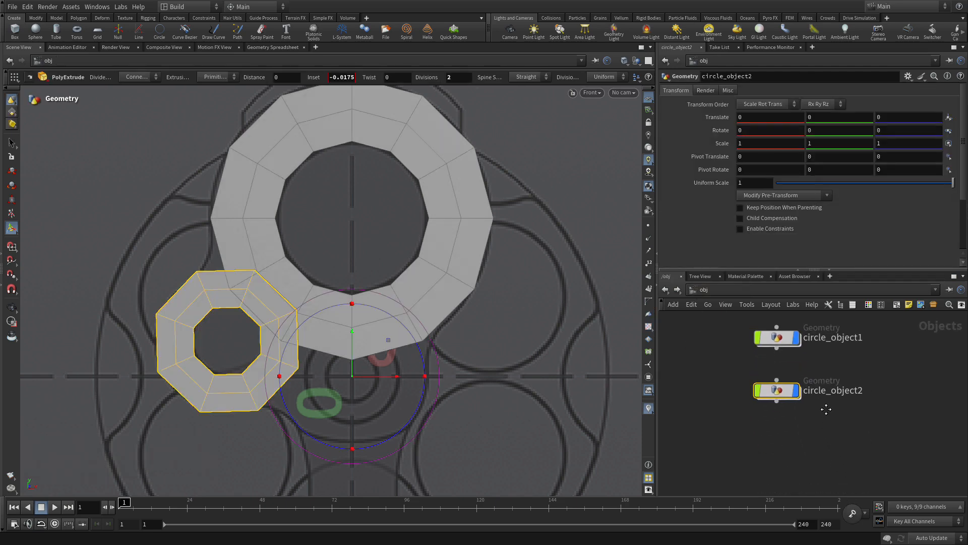
{"action": "left_click", "coordinate": [776, 342]}
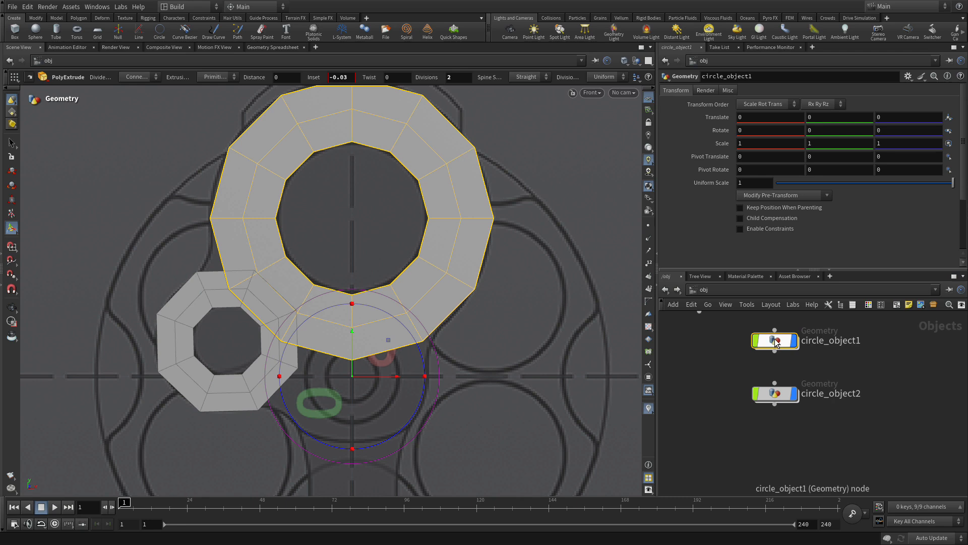
{"action": "left_click_drag", "start_coordinate": [776, 342], "coordinate": [774, 452], "text": "alt"}
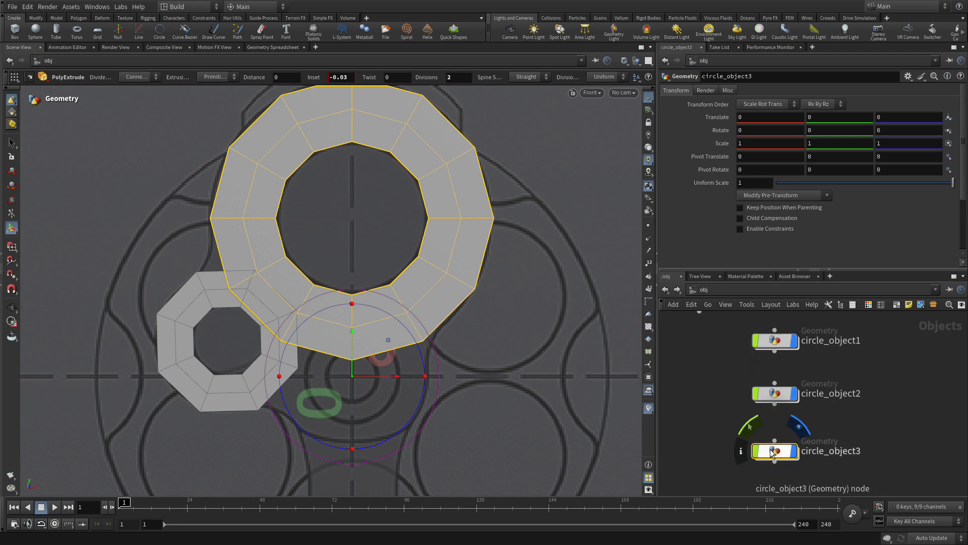
- Move the new copy's circle down to the central hole below the barrel and set its Y center to -0.0001
{"action": "double_click", "coordinate": [773, 452]}
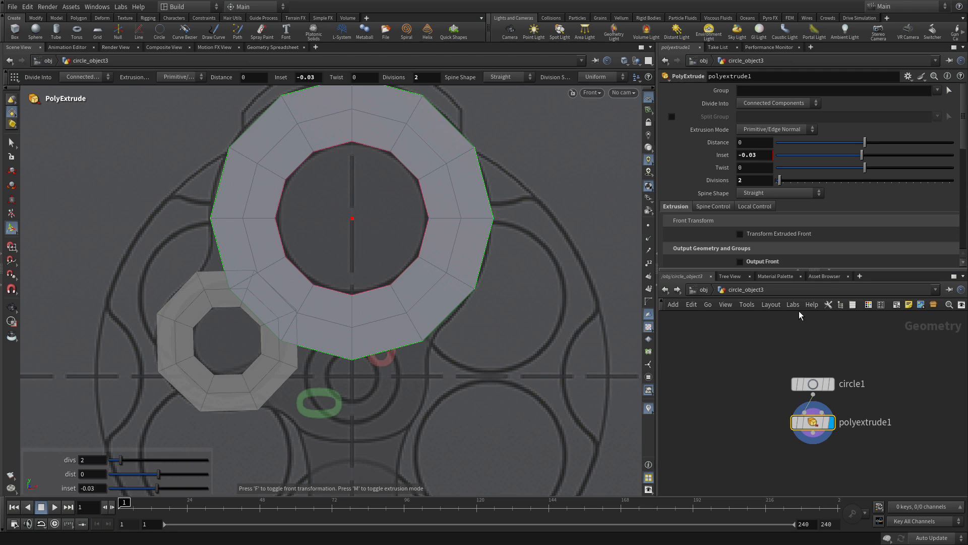
{"action": "left_click", "coordinate": [813, 387]}
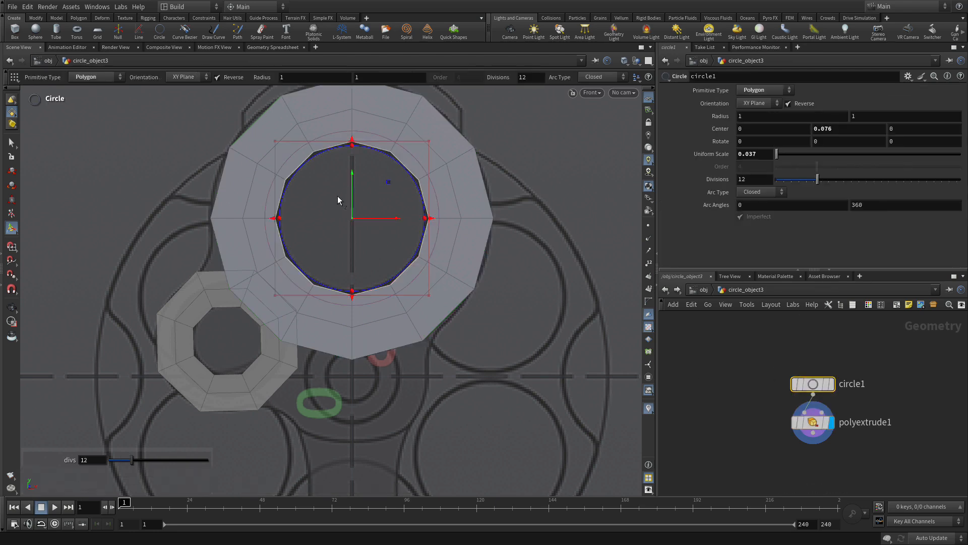
{"action": "left_click_drag", "start_coordinate": [352, 190], "coordinate": [350, 344]}
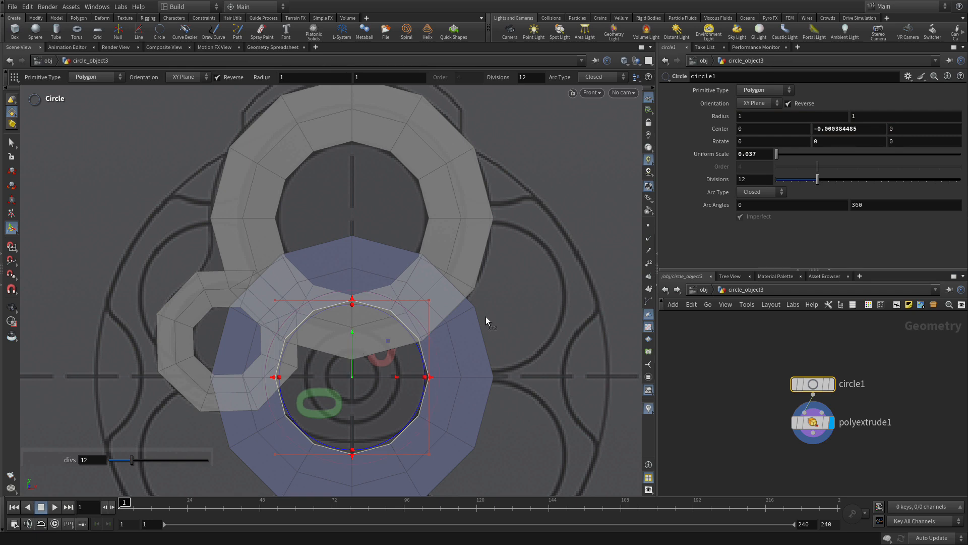
{"action": "left_click_drag", "start_coordinate": [836, 130], "coordinate": [857, 130]}
{"action": "type", "text": "1"}
{"action": "key", "text": "Return"}
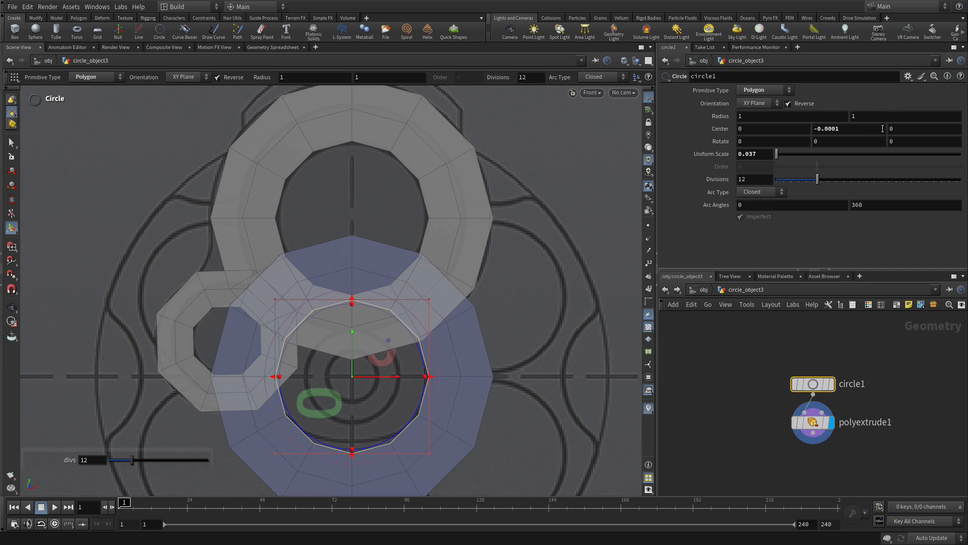
- Set the central circle's Uniform Scale to 0.012
{"action": "left_click", "coordinate": [761, 154]}
{"action": "left_click_drag", "start_coordinate": [750, 154], "coordinate": [757, 154]}
{"action": "type", "text": "12"}
{"action": "key", "text": "Return"}
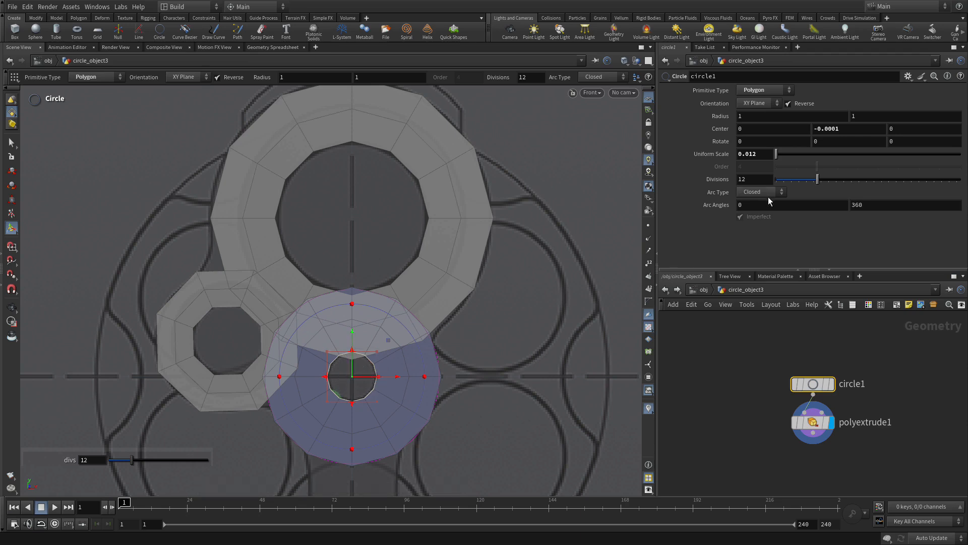
- Give the central circle 6 divisions and rotate it 30 degrees about Z
{"action": "left_click_drag", "start_coordinate": [752, 180], "coordinate": [725, 179]}
{"action": "type", "text": "6"}
{"action": "key", "text": "Return"}
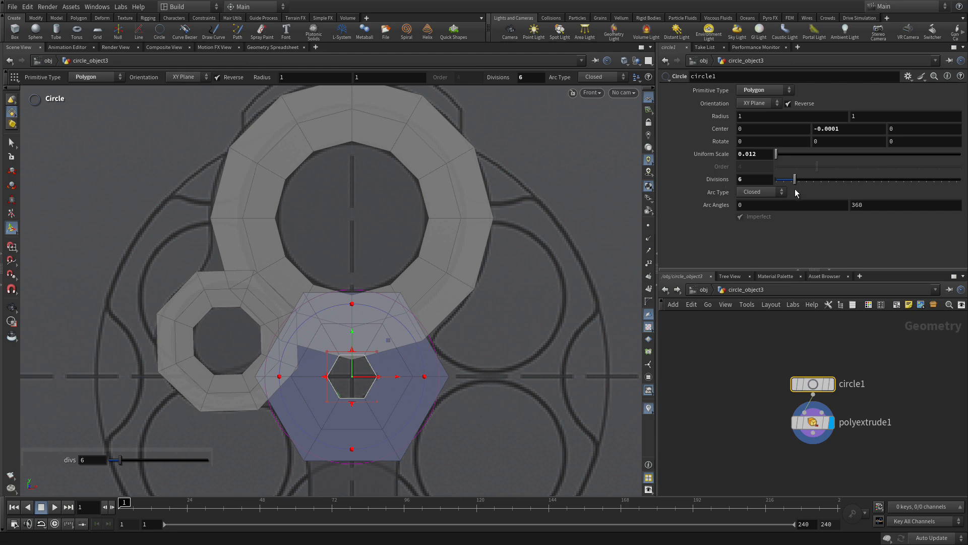
{"action": "left_click_drag", "start_coordinate": [892, 142], "coordinate": [878, 141]}
{"action": "type", "text": "30"}
{"action": "key", "text": "Return"}
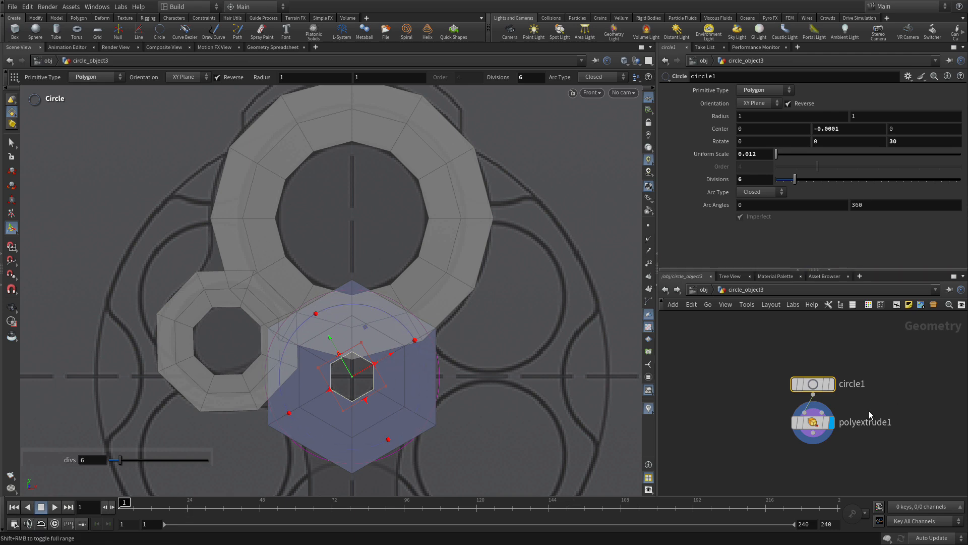
- Set the central ring's PolyExtrude Inset to -0.019 and inspect its fit against the barrel ring
{"action": "left_click", "coordinate": [813, 422]}
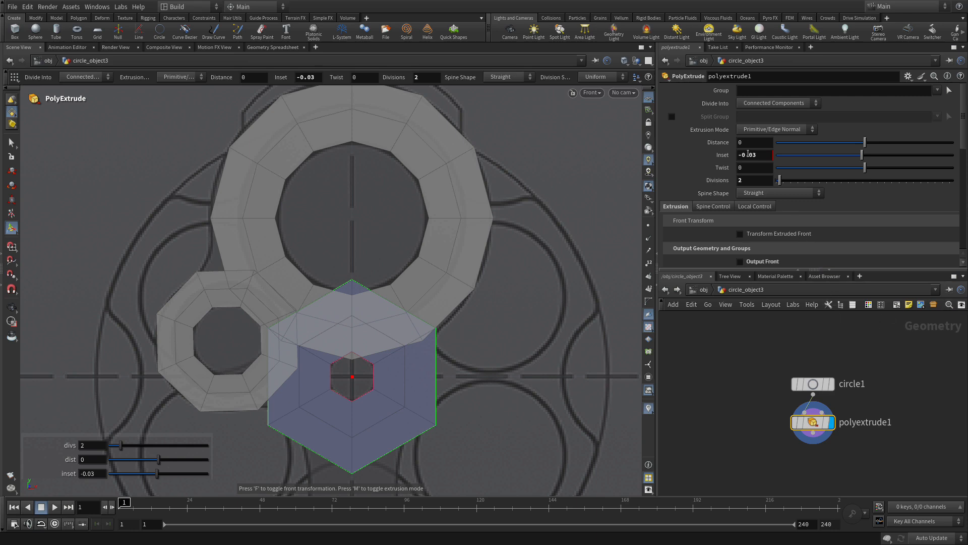
{"action": "left_click_drag", "start_coordinate": [752, 154], "coordinate": [765, 153]}
{"action": "type", "text": "19"}
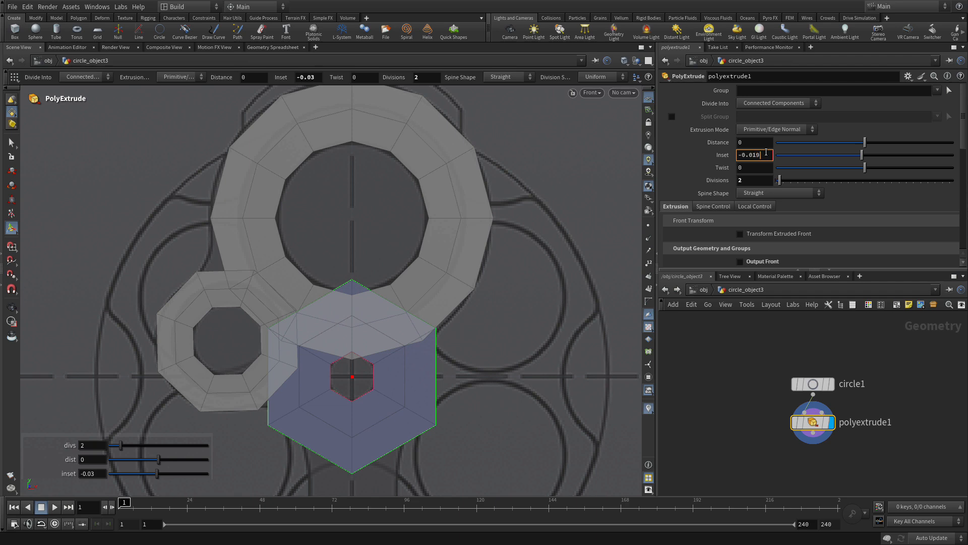
{"action": "key", "text": "Return"}
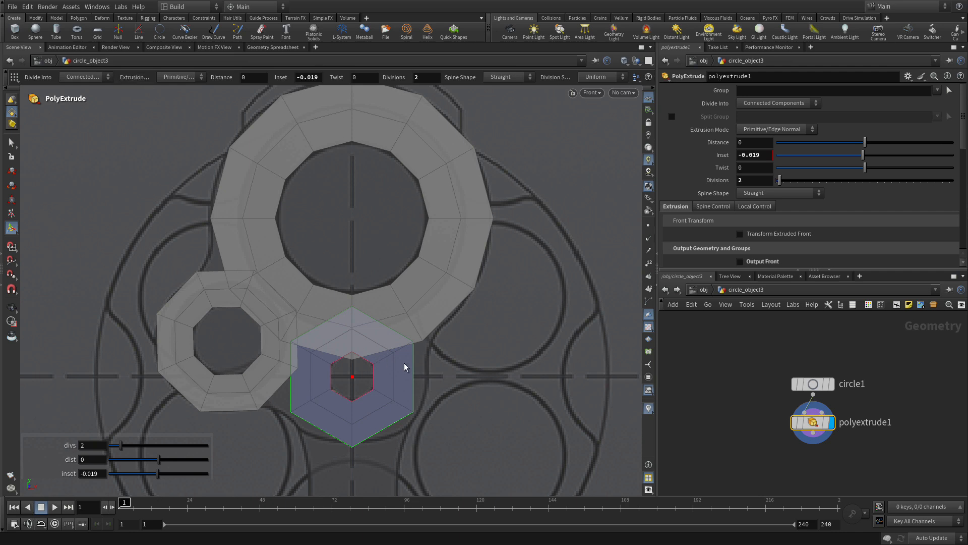
{"action": "key", "text": "Escape"}
{"action": "scroll", "coordinate": [349, 356], "scroll_direction": "up", "scroll_amount": 6}
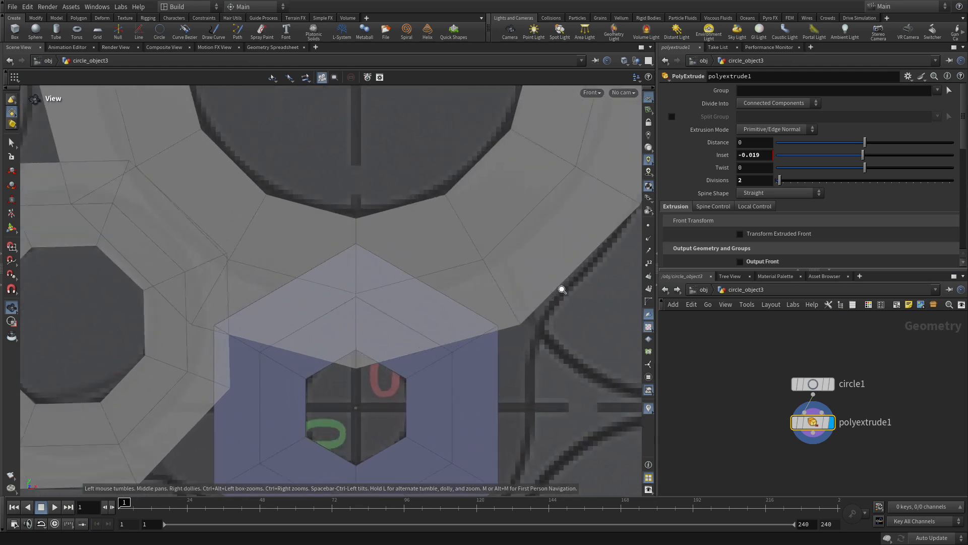
- Check the central ring's fit against the barrel ring and create a polygon grid object at the world origin
{"action": "right_click_drag", "start_coordinate": [780, 255], "coordinate": [816, 247], "text": "alt"}
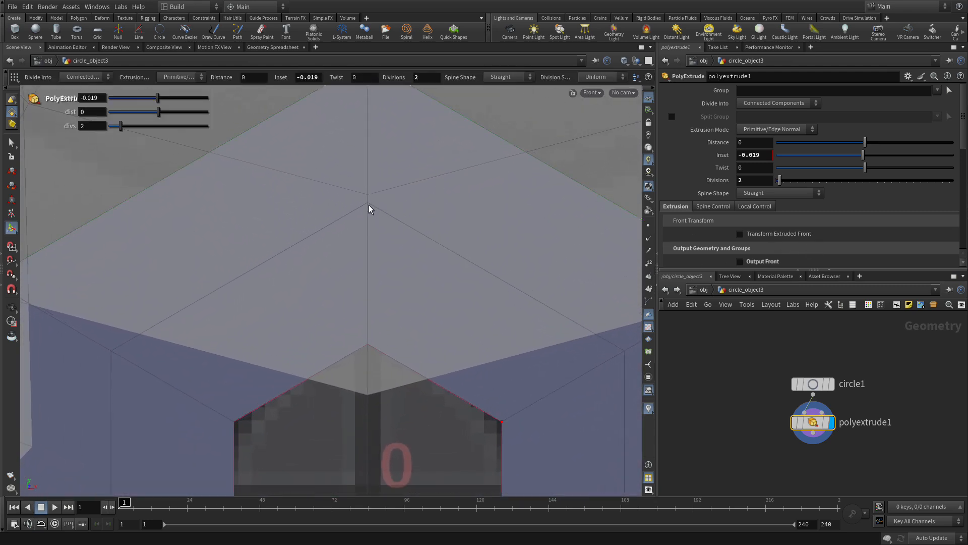
{"action": "right_click_drag", "start_coordinate": [469, 223], "coordinate": [103, 223], "text": "alt"}
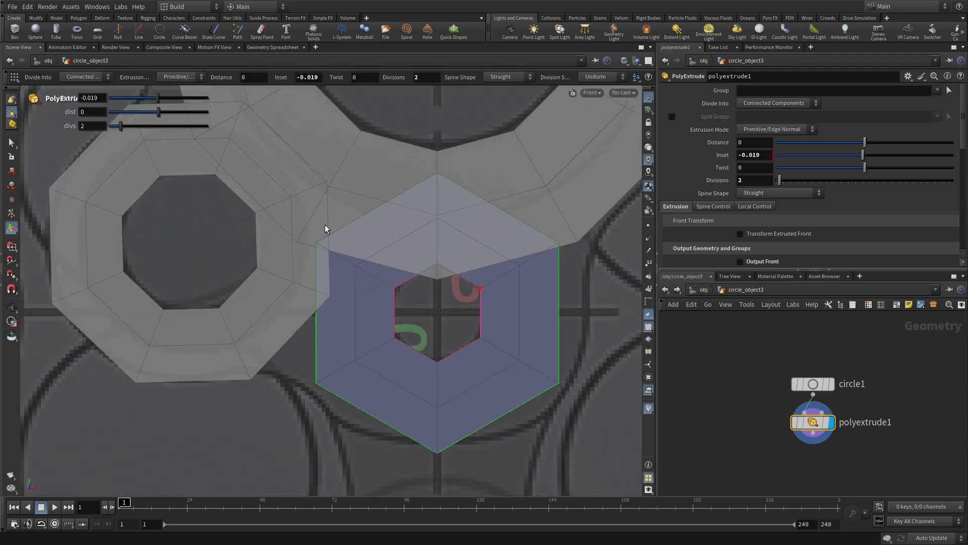
{"action": "middle_click_drag", "start_coordinate": [376, 214], "coordinate": [315, 322], "text": "alt"}
{"action": "right_click_drag", "start_coordinate": [355, 330], "coordinate": [322, 330], "text": "alt"}
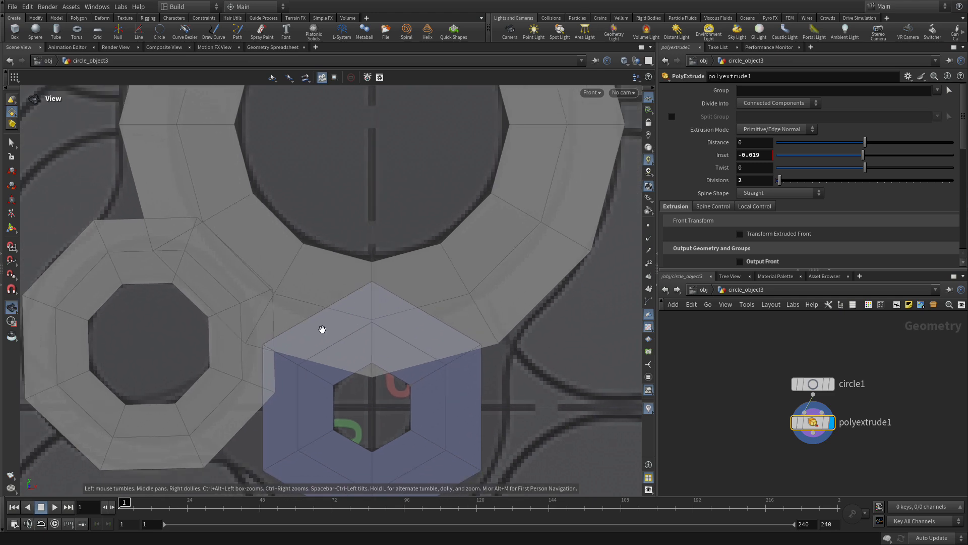
{"action": "right_click_drag", "start_coordinate": [345, 363], "coordinate": [222, 372], "text": "alt"}
{"action": "middle_click_drag", "start_coordinate": [222, 371], "coordinate": [310, 216], "text": "alt"}
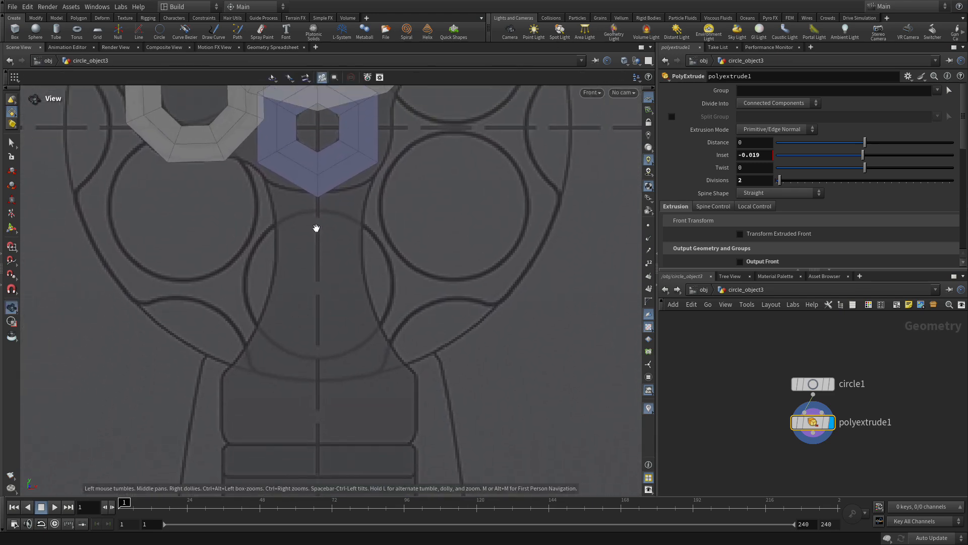
{"action": "key", "text": "Return"}
{"action": "key", "text": "c"}
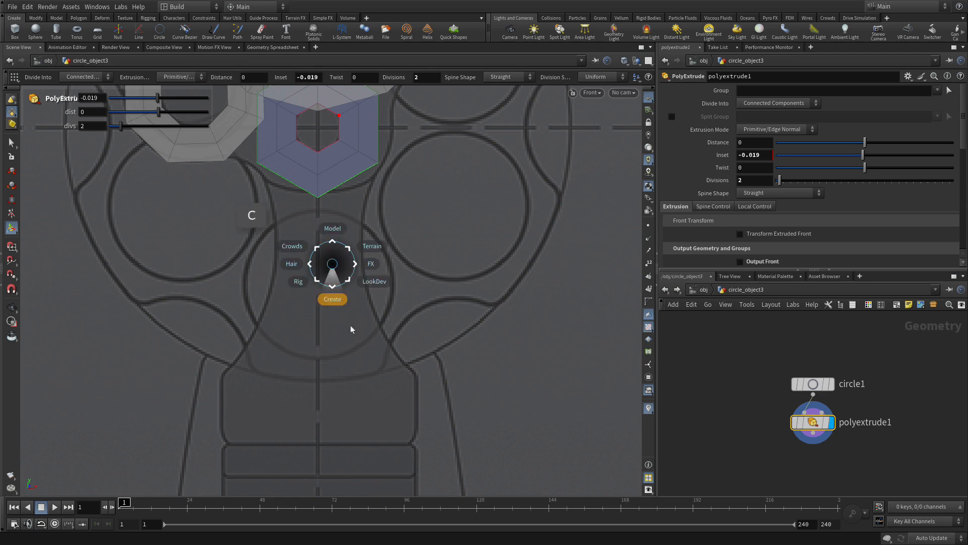
{"action": "mouse_move", "coordinate": [331, 299]}
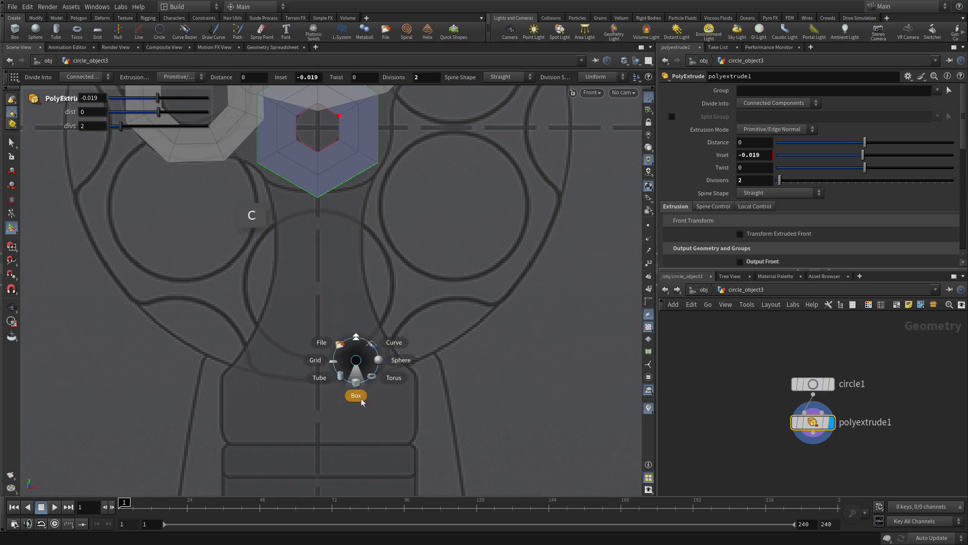
{"action": "left_click", "coordinate": [314, 359]}
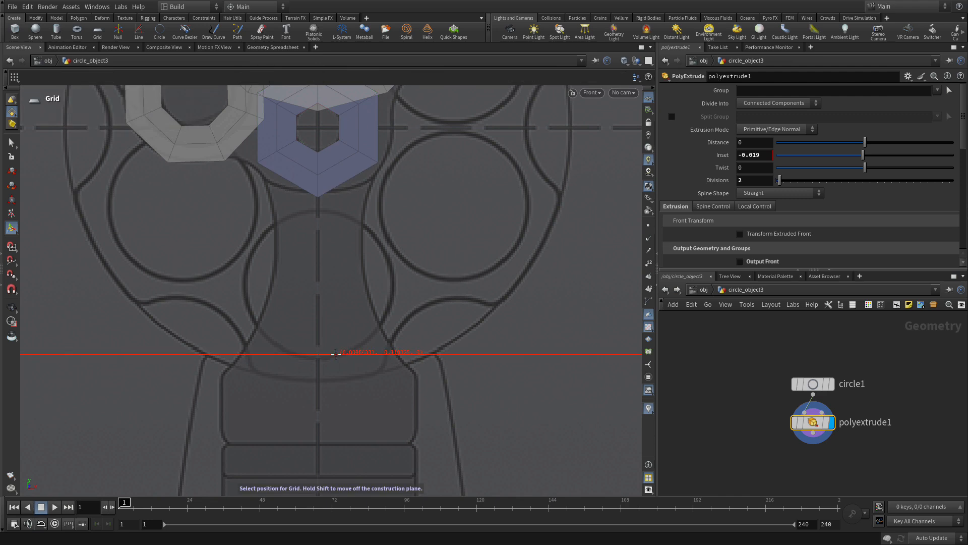
{"action": "key", "text": "Return"}
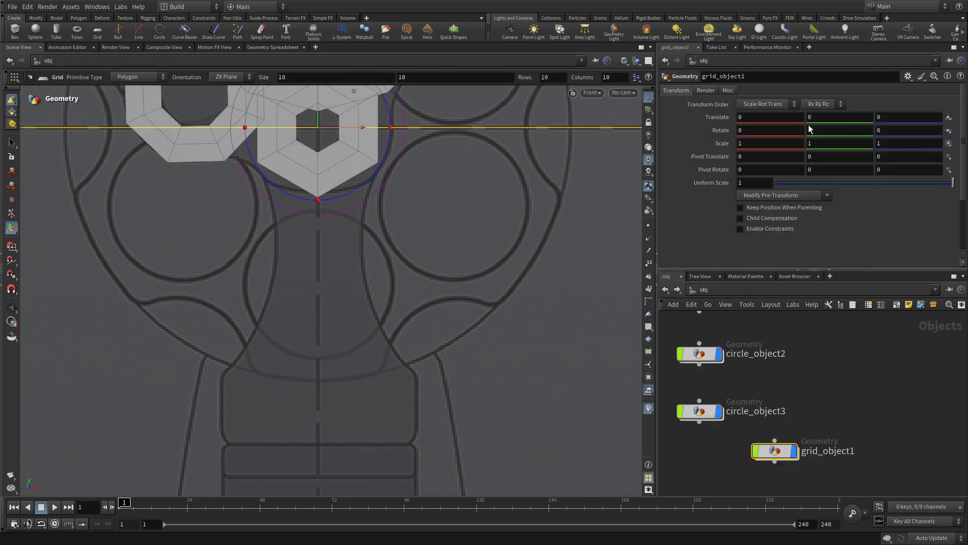
- Enter the new grid object's geometry network and set the grid's orientation to XY Plane
{"action": "double_click", "coordinate": [775, 450]}
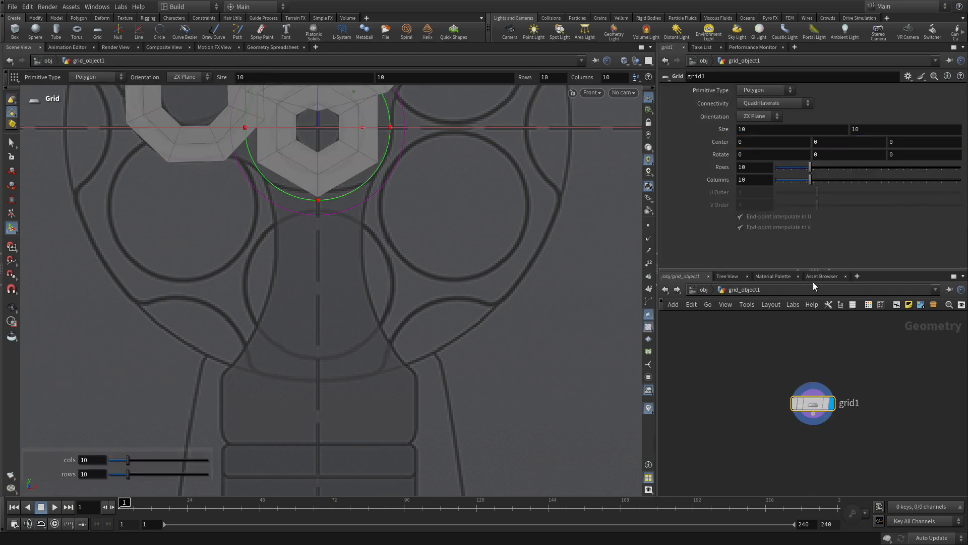
{"action": "left_click", "coordinate": [756, 116]}
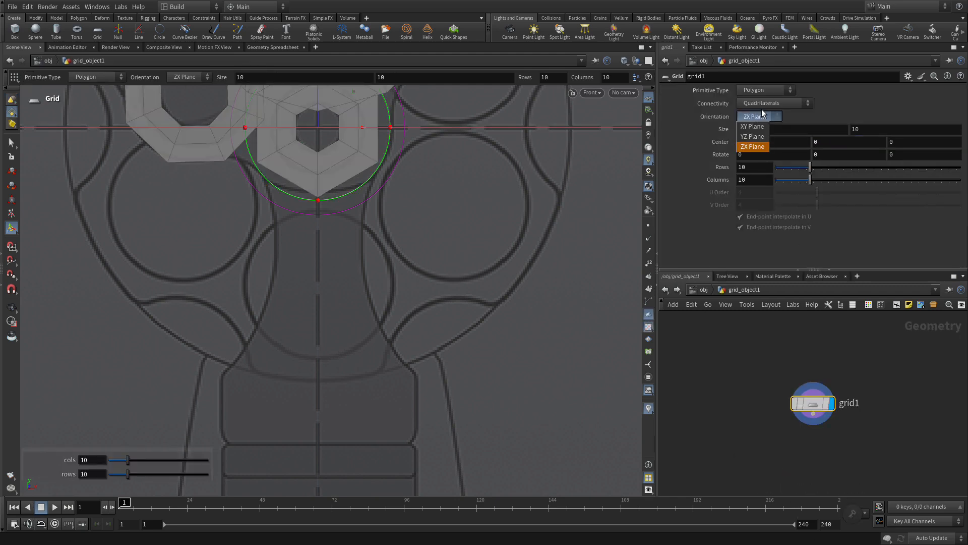
{"action": "left_click", "coordinate": [755, 129]}
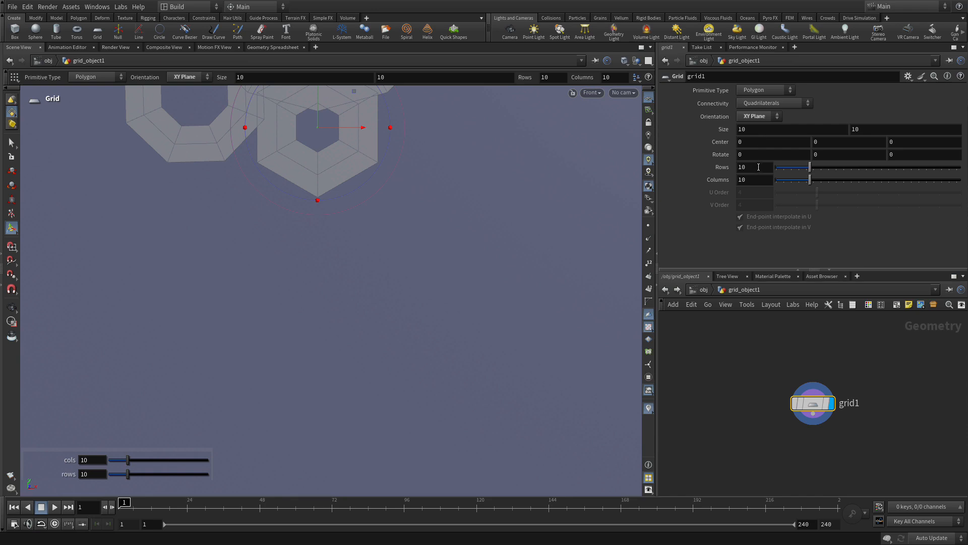
- Set the grid's size to 0.095 by 0.11 and its Y center to -0.1
{"action": "double_click", "coordinate": [748, 132]}
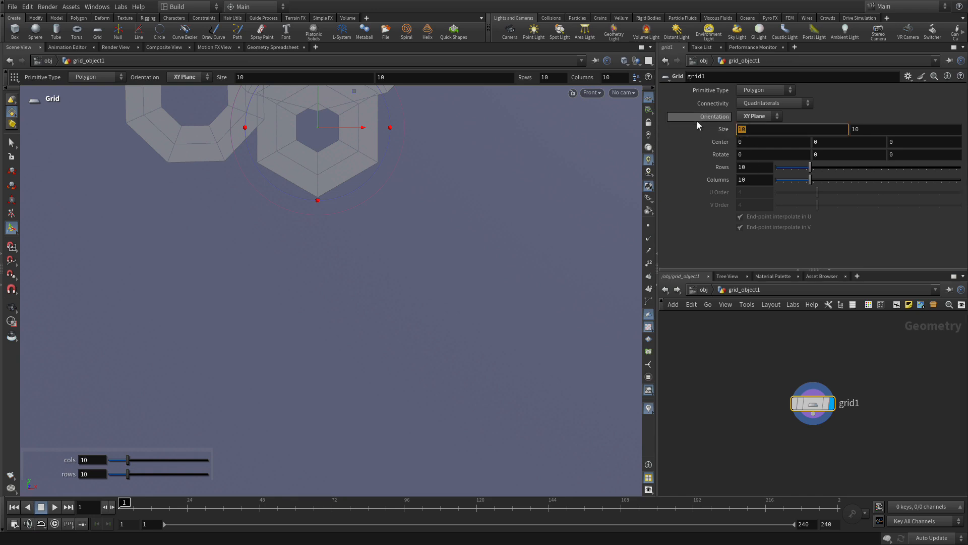
{"action": "type", "text": "0.095"}
{"action": "key", "text": "Tab"}
{"action": "type", "text": "0"}
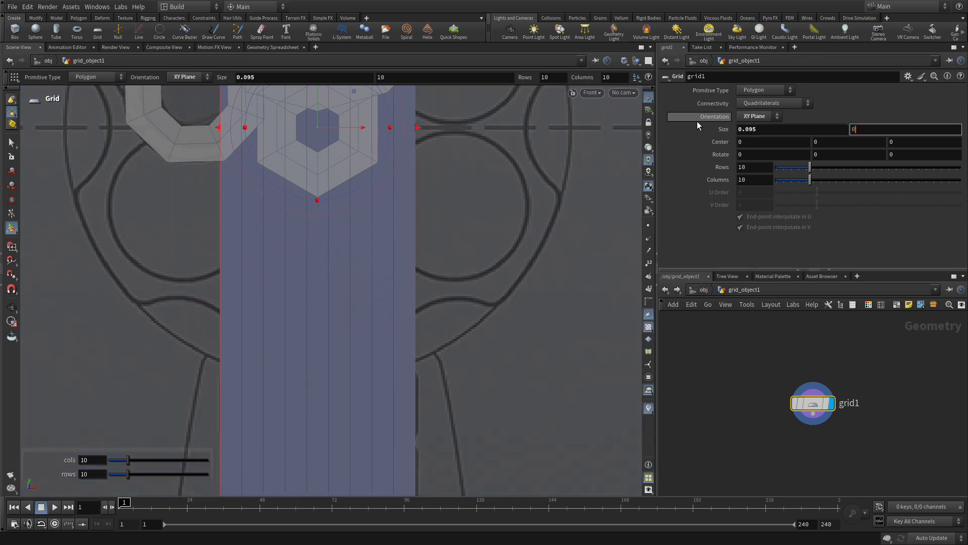
{"action": "type", "text": ".11"}
{"action": "key", "text": "Return"}
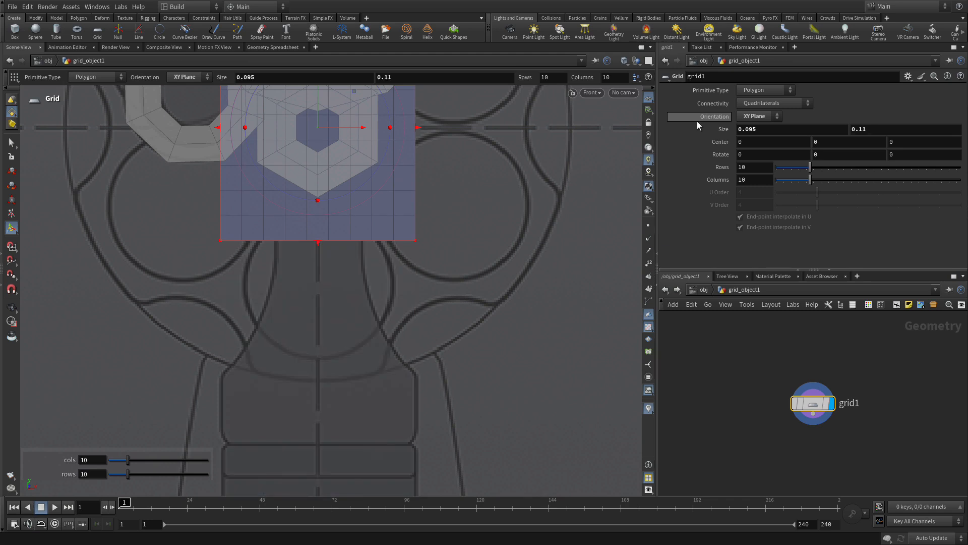
{"action": "left_click", "coordinate": [819, 143]}
{"action": "type", "text": "-0.1"}
{"action": "key", "text": "Return"}
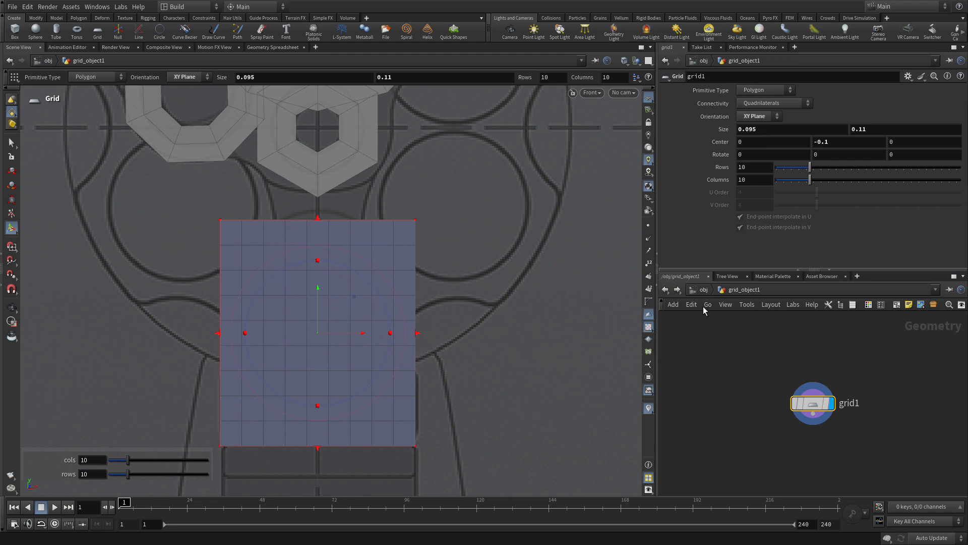
- Give the grid 7 rows and 3 columns and check its subdivisions against the reference in wireframe
{"action": "double_click", "coordinate": [744, 167]}
{"action": "type", "text": "7"}
{"action": "key", "text": "Return"}
{"action": "double_click", "coordinate": [746, 180]}
{"action": "type", "text": "3"}
{"action": "key", "text": "Return"}
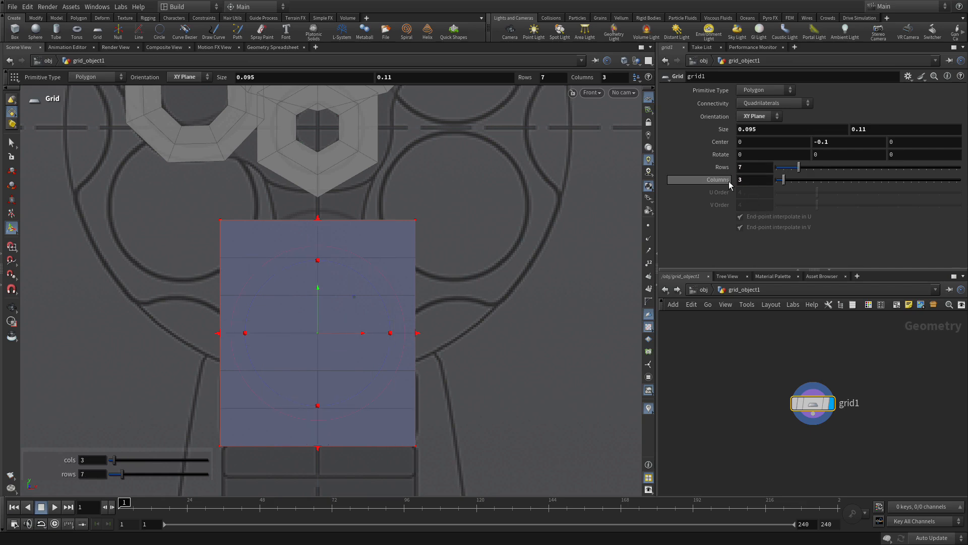
{"action": "key", "text": "Escape"}
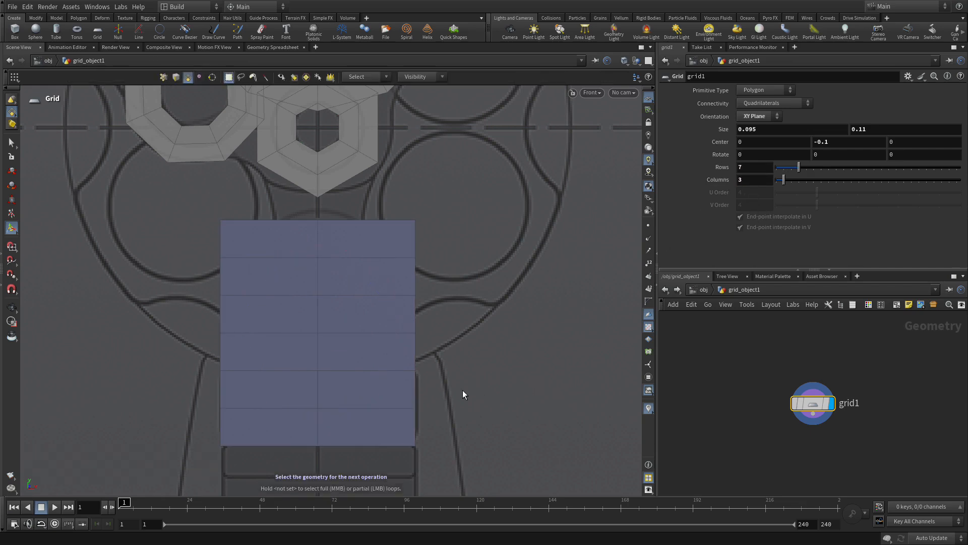
{"action": "key", "text": "w"}
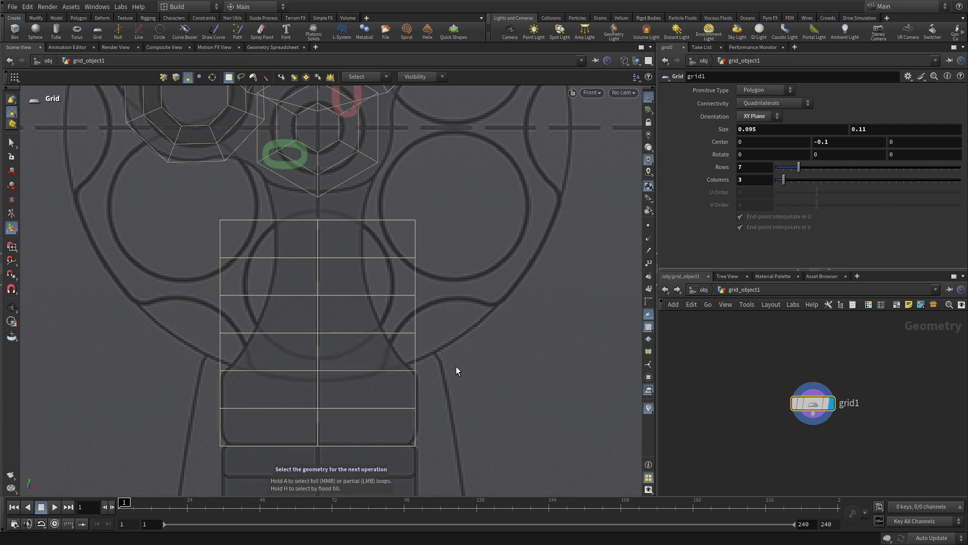
{"action": "key", "text": "w"}
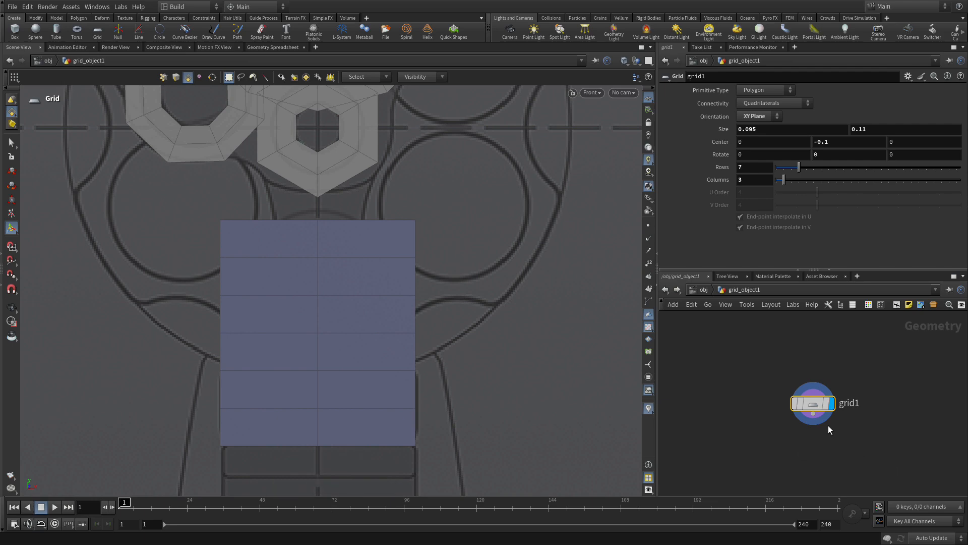
- Add a Reverse node after the grid and make it the displayed output
{"action": "key", "text": "Tab"}
{"action": "type", "text": "revers"}
{"action": "key", "text": "Return"}
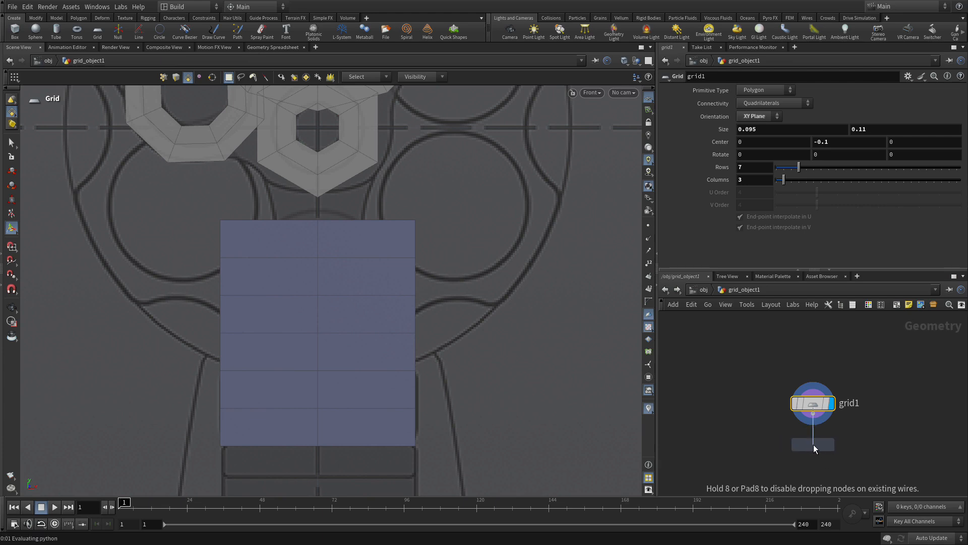
{"action": "left_click", "coordinate": [813, 444]}
{"action": "left_click", "coordinate": [838, 423]}
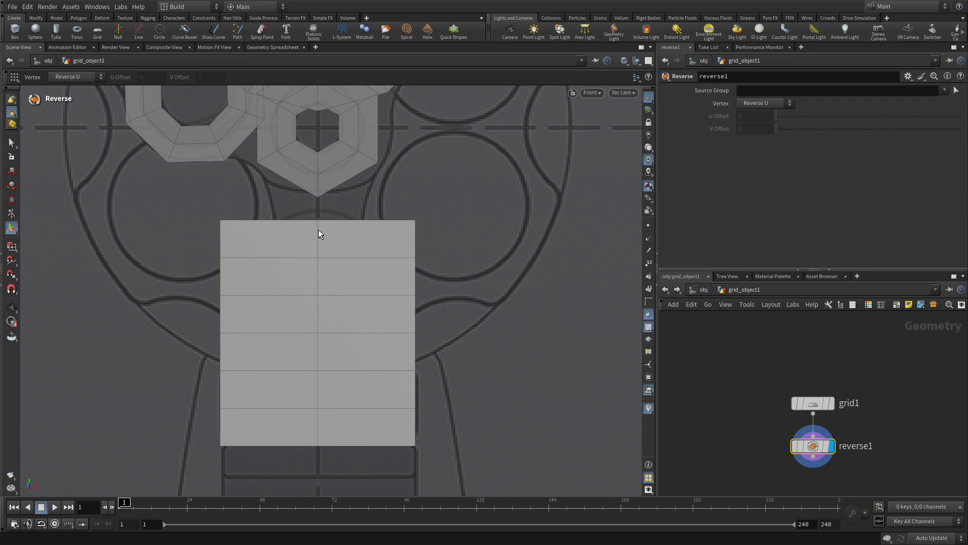
- Set the viewport shading to Wireframe Ghost so the reference drawing shows through the grid
{"action": "scroll", "coordinate": [507, 238], "scroll_direction": "down", "scroll_amount": 4}
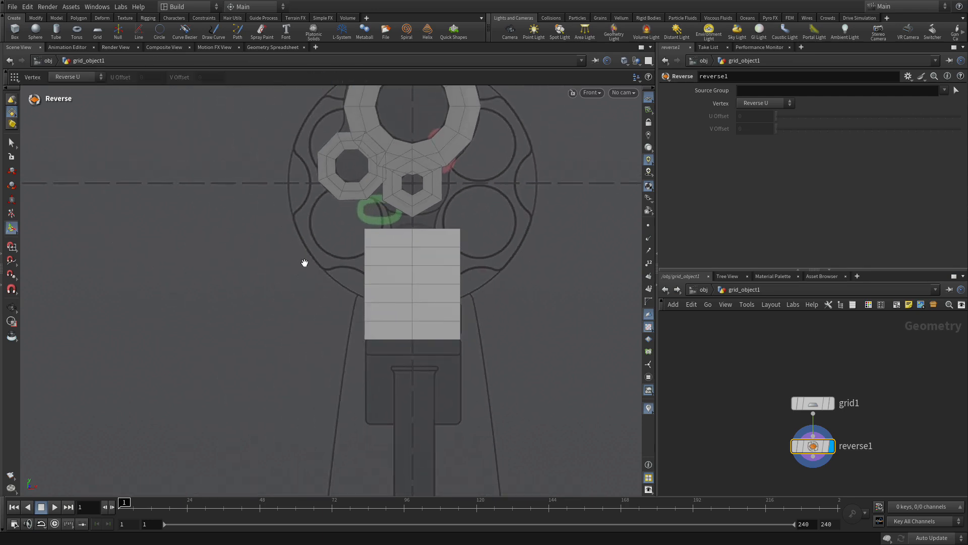
{"action": "key", "text": "Escape"}
{"action": "scroll", "coordinate": [477, 317], "scroll_direction": "up", "scroll_amount": 4}
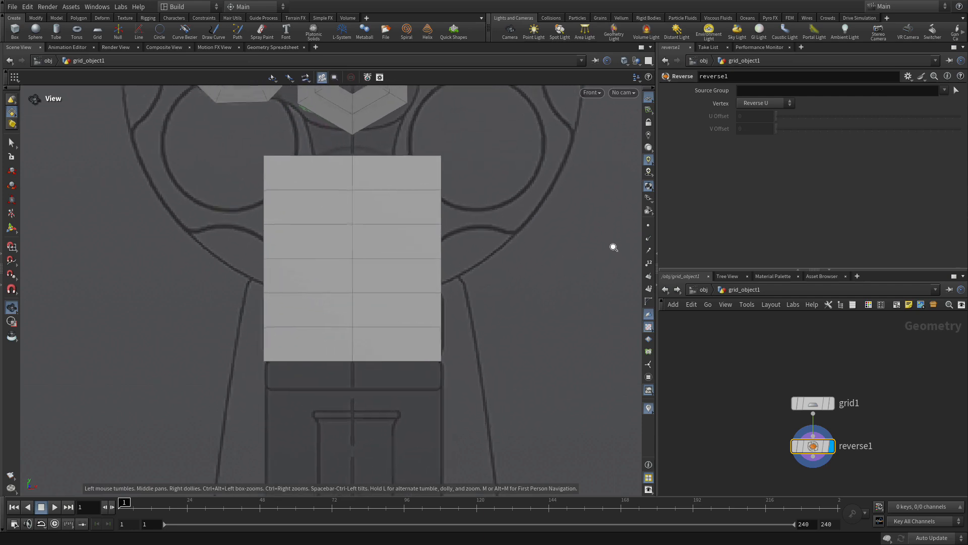
{"action": "key", "text": "Return"}
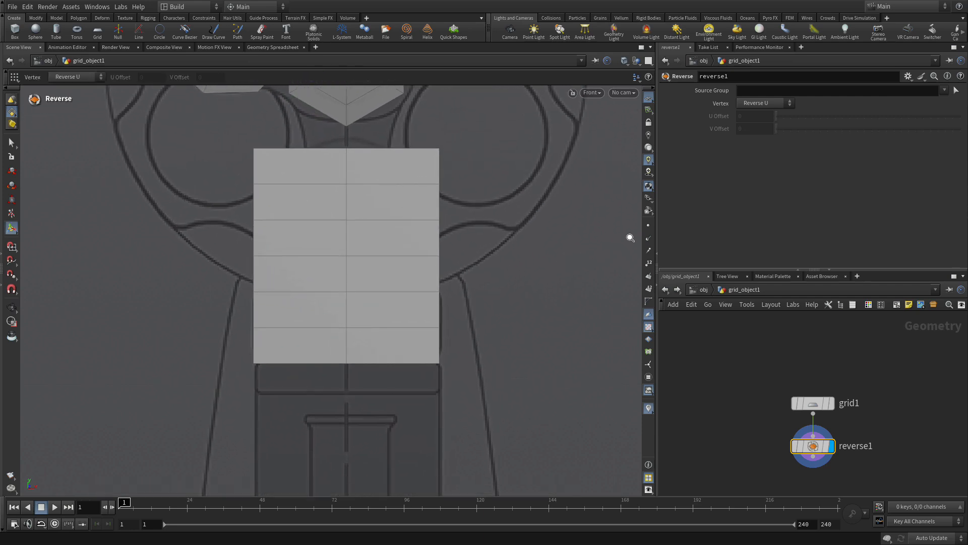
{"action": "left_click", "coordinate": [624, 60]}
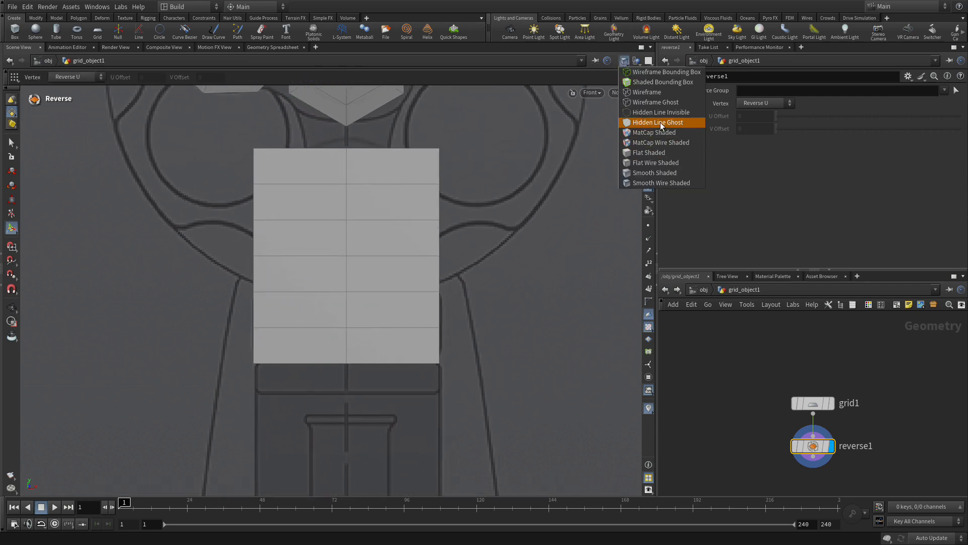
{"action": "left_click", "coordinate": [661, 101]}
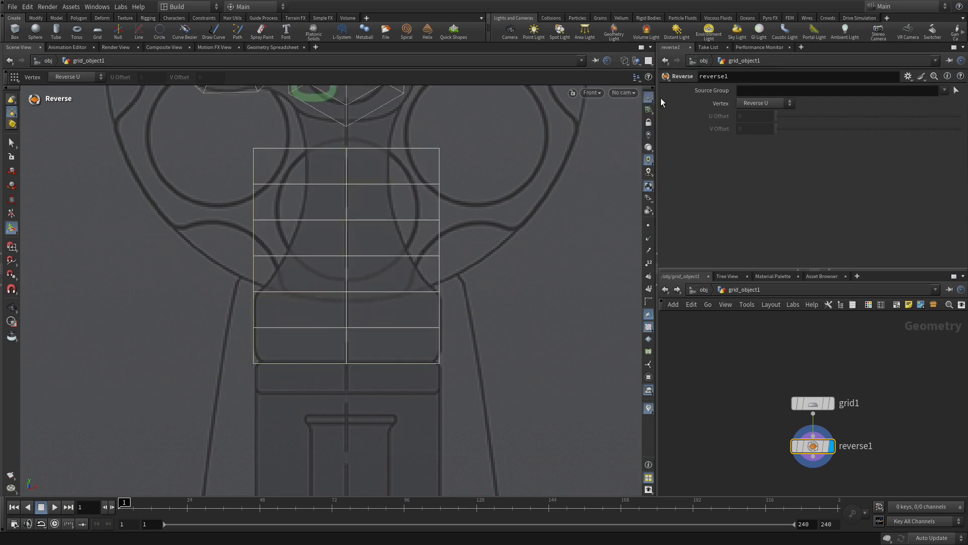
- Move the grid's second-lowest row of points down by about 0.014, close to the bottom edge
{"action": "key", "text": "s"}
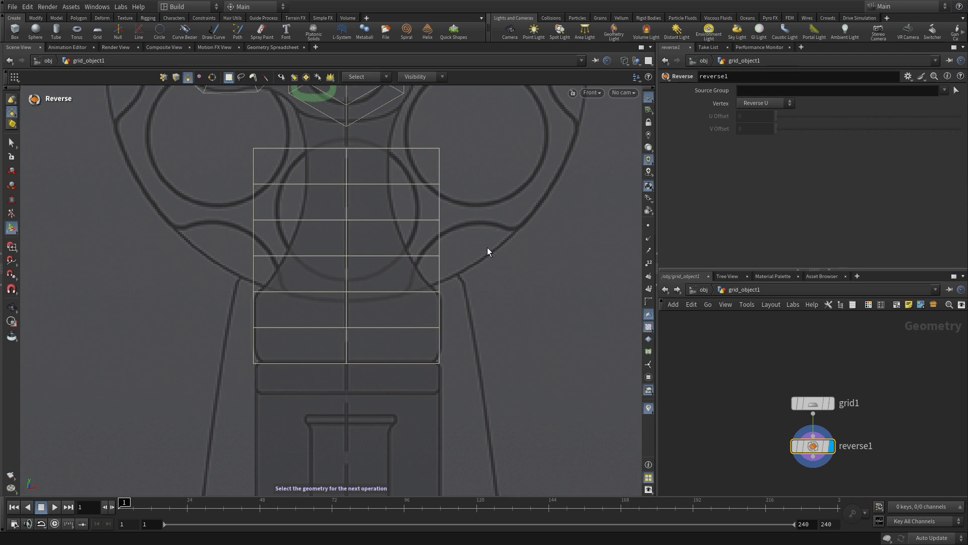
{"action": "key", "text": "2"}
{"action": "left_click_drag", "start_coordinate": [234, 316], "coordinate": [492, 336]}
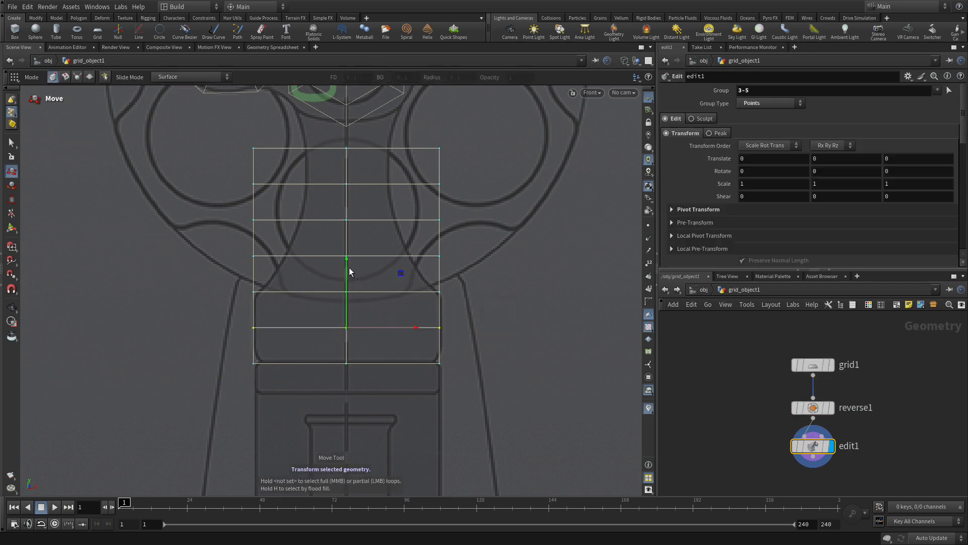
{"action": "left_click_drag", "start_coordinate": [346, 270], "coordinate": [342, 295]}
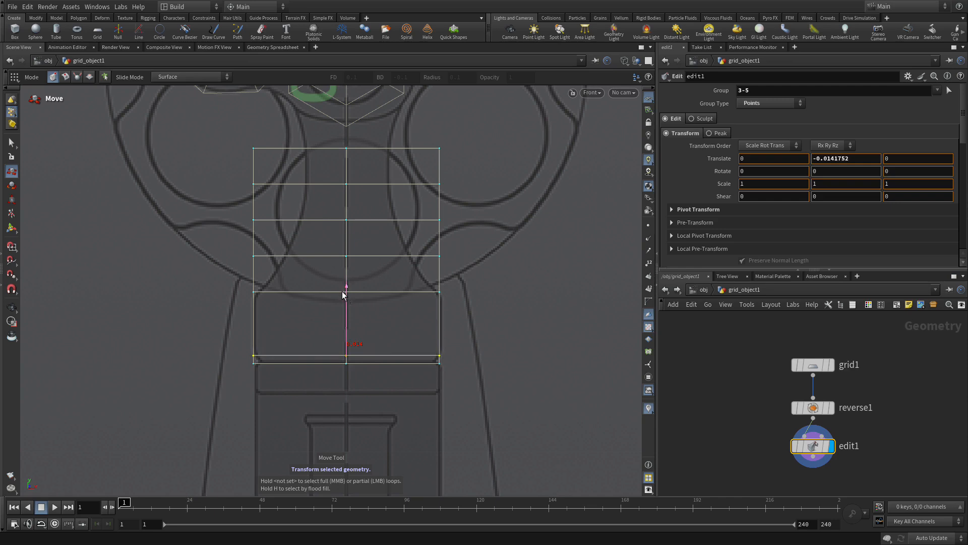
{"action": "left_click_drag", "start_coordinate": [343, 296], "coordinate": [342, 295]}
- Lower the third row of points from the bottom slightly and the fourth row by about 0.017, just above it
{"action": "left_click_drag", "start_coordinate": [413, 307], "coordinate": [457, 308]}
{"action": "left_click_drag", "start_coordinate": [346, 273], "coordinate": [348, 277]}
{"action": "left_click_drag", "start_coordinate": [240, 245], "coordinate": [482, 278]}
{"action": "left_click_drag", "start_coordinate": [346, 234], "coordinate": [345, 266]}
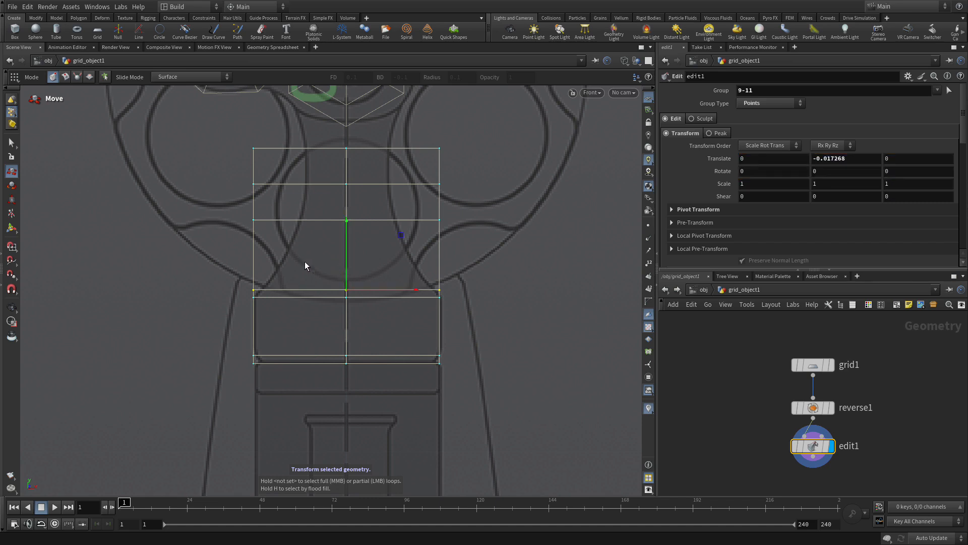
- Evenly space the upper four points in each of the grid's left, middle and right columns
{"action": "left_click_drag", "start_coordinate": [241, 132], "coordinate": [263, 299]}
{"action": "right_click", "coordinate": [126, 202]}
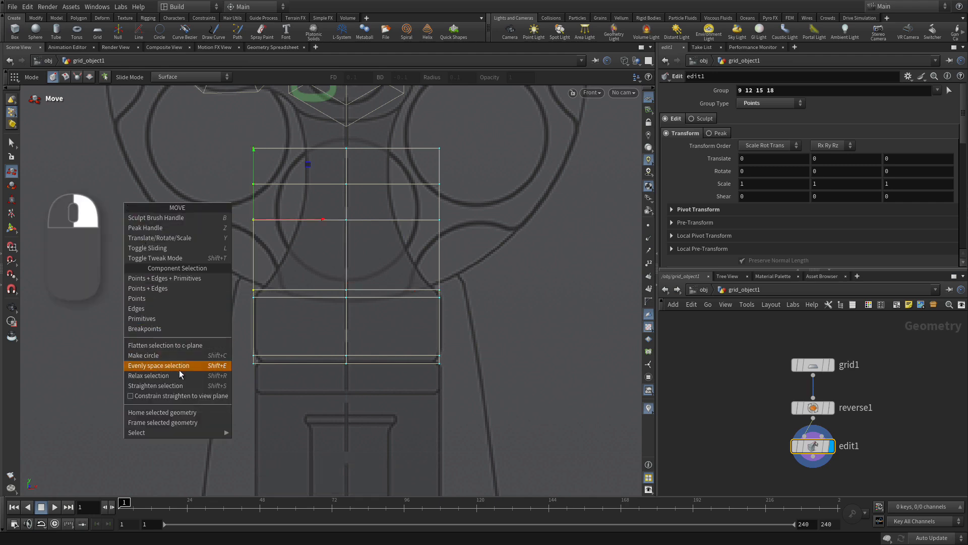
{"action": "left_click", "coordinate": [178, 367]}
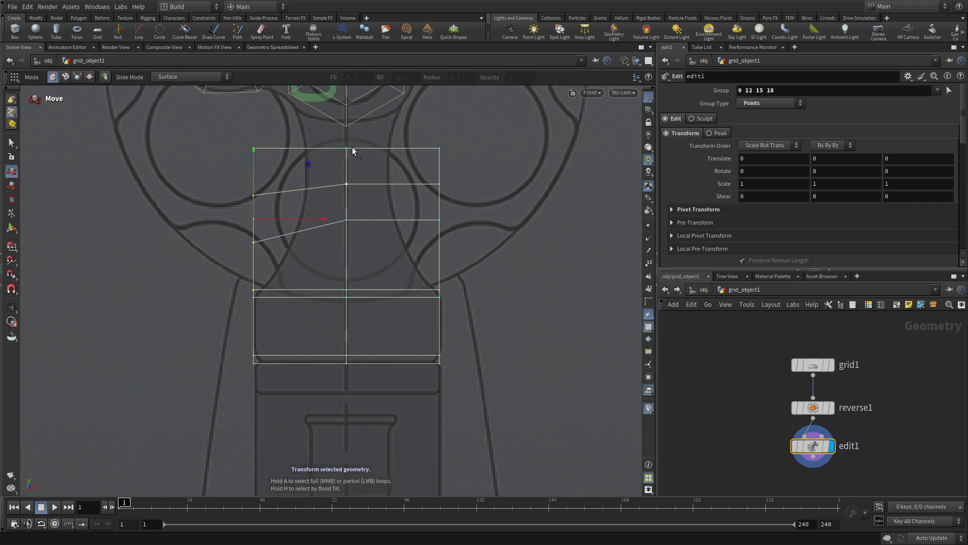
{"action": "left_click", "coordinate": [364, 297]}
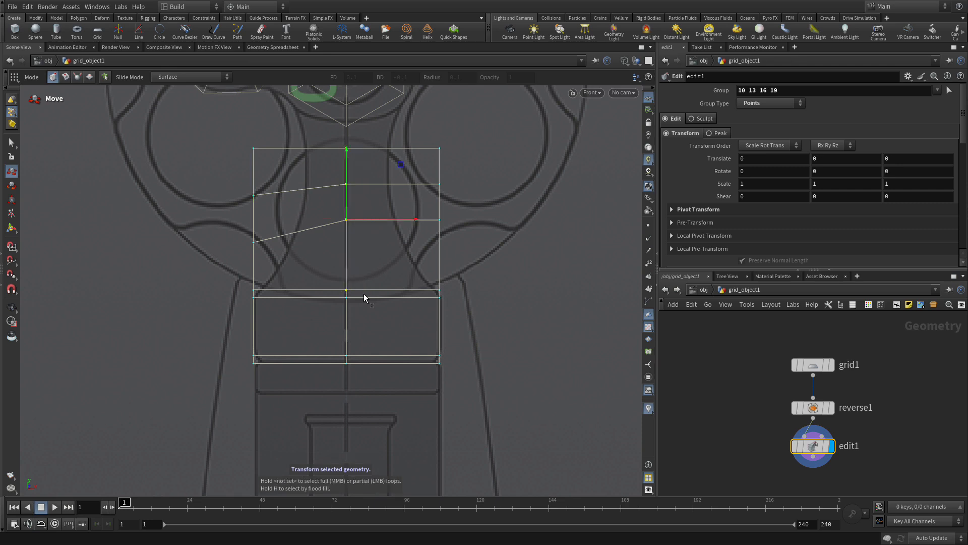
{"action": "key", "text": "shift+e"}
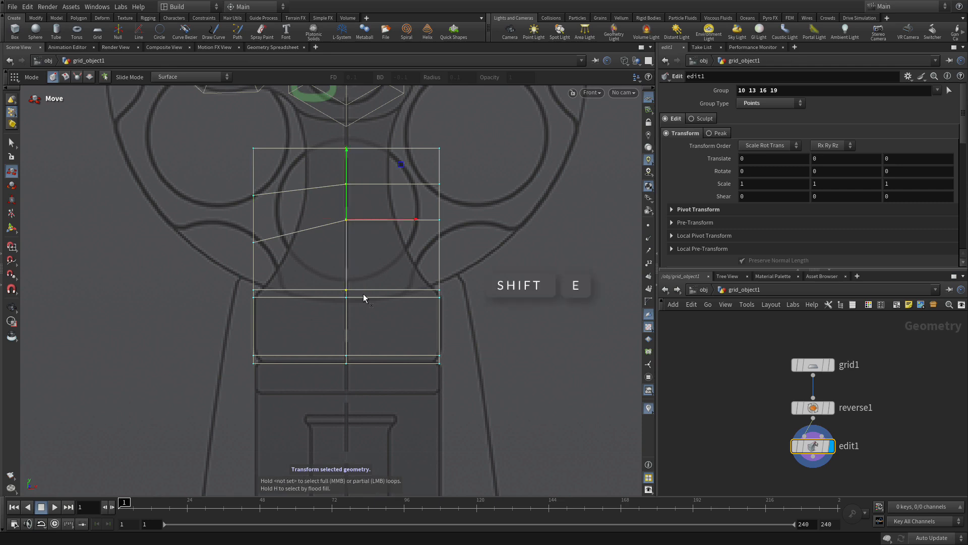
{"action": "left_click_drag", "start_coordinate": [437, 138], "coordinate": [458, 293]}
{"action": "key", "text": "shift+e"}
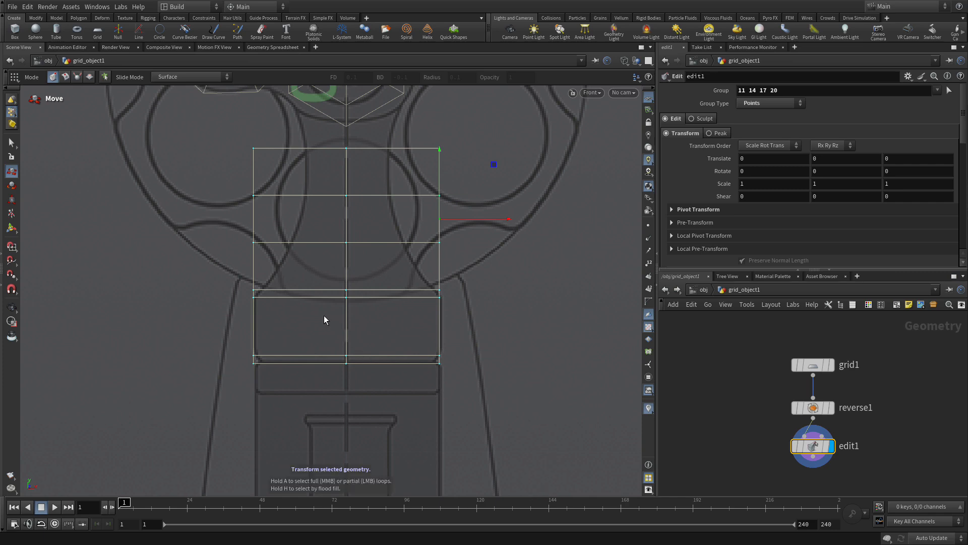
- Narrow the grid's bottom row of points to about 0.92 of its width and slightly narrow the fourth row from the bottom
{"action": "left_click_drag", "start_coordinate": [242, 359], "coordinate": [476, 384]}
{"action": "key", "text": "e"}
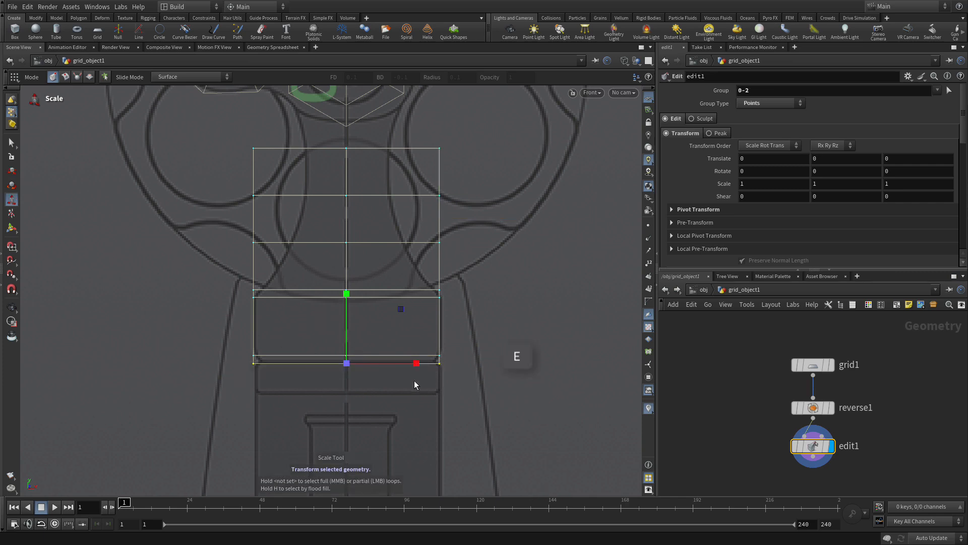
{"action": "left_click_drag", "start_coordinate": [417, 364], "coordinate": [416, 363]}
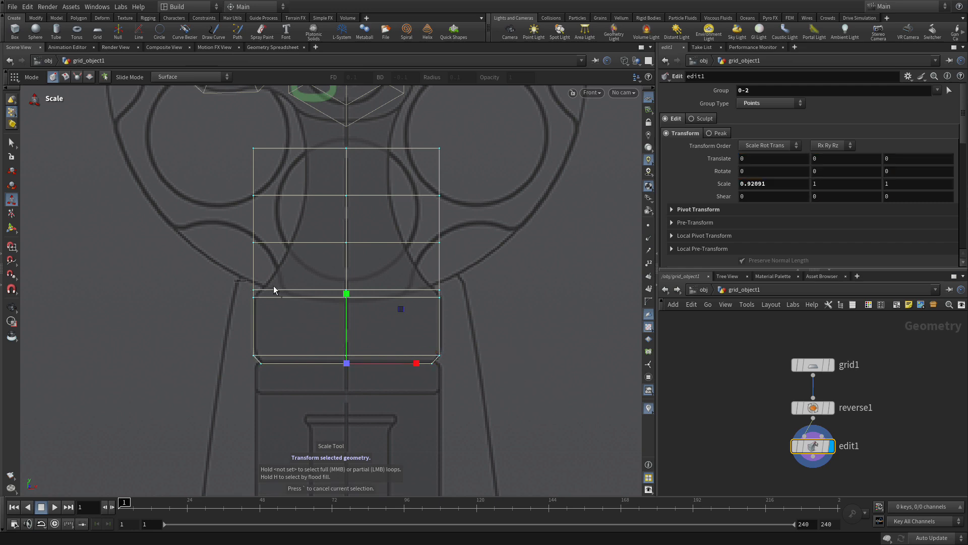
{"action": "left_click", "coordinate": [454, 293]}
{"action": "left_click_drag", "start_coordinate": [417, 290], "coordinate": [409, 290]}
- Narrow the grid's three upper rows of points to match the tapered neck, scaling the top row horizontally to about 0.46
{"action": "left_click_drag", "start_coordinate": [244, 227], "coordinate": [490, 257]}
{"action": "left_click_drag", "start_coordinate": [416, 238], "coordinate": [387, 236]}
{"action": "left_click_drag", "start_coordinate": [241, 185], "coordinate": [488, 204]}
{"action": "left_click_drag", "start_coordinate": [416, 196], "coordinate": [373, 197]}
{"action": "left_click_drag", "start_coordinate": [221, 126], "coordinate": [504, 163]}
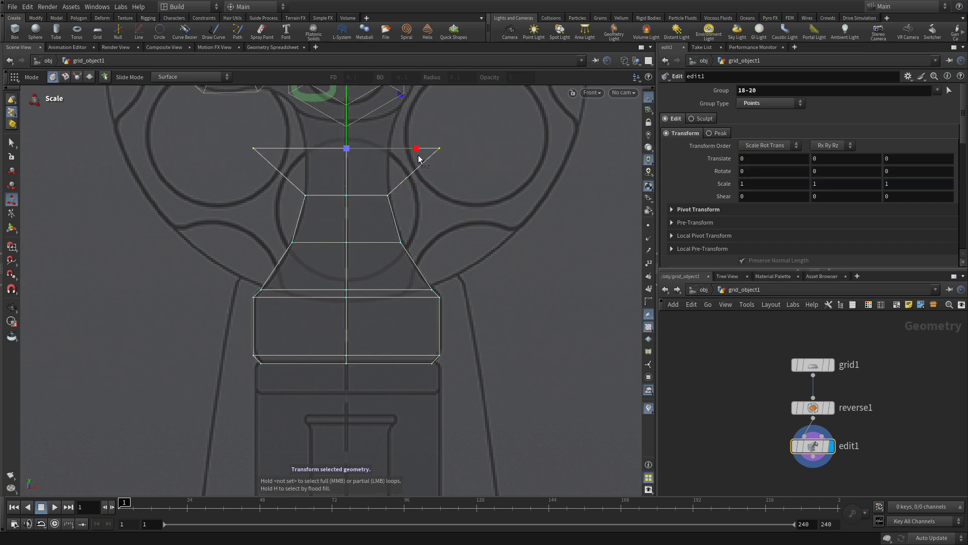
{"action": "left_click_drag", "start_coordinate": [417, 149], "coordinate": [381, 151]}
{"action": "left_click", "coordinate": [531, 215]}
- Return to the object level and switch the viewport to shaded display with the rings and frame part in view
{"action": "middle_click_drag", "start_coordinate": [488, 148], "coordinate": [489, 369], "text": "alt"}
{"action": "key", "text": "e"}
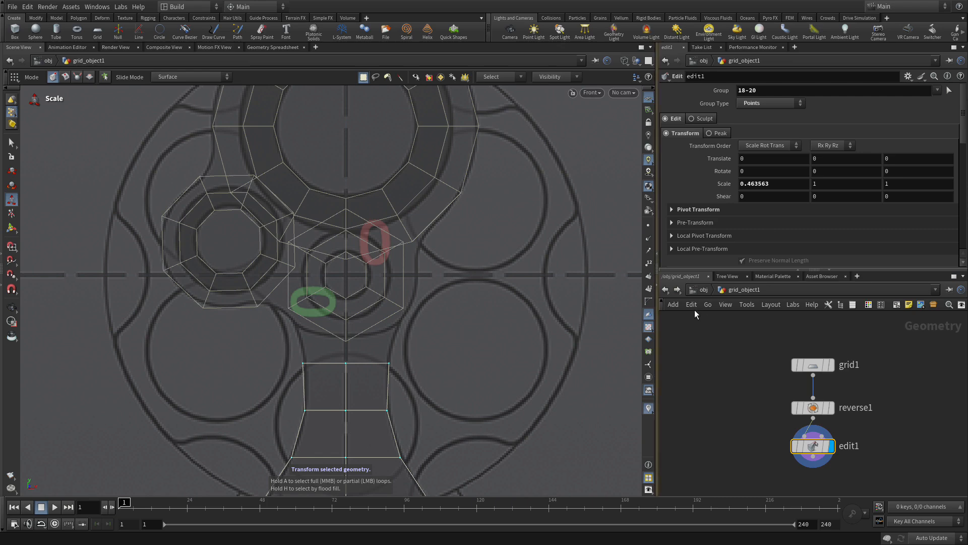
{"action": "left_click", "coordinate": [701, 290]}
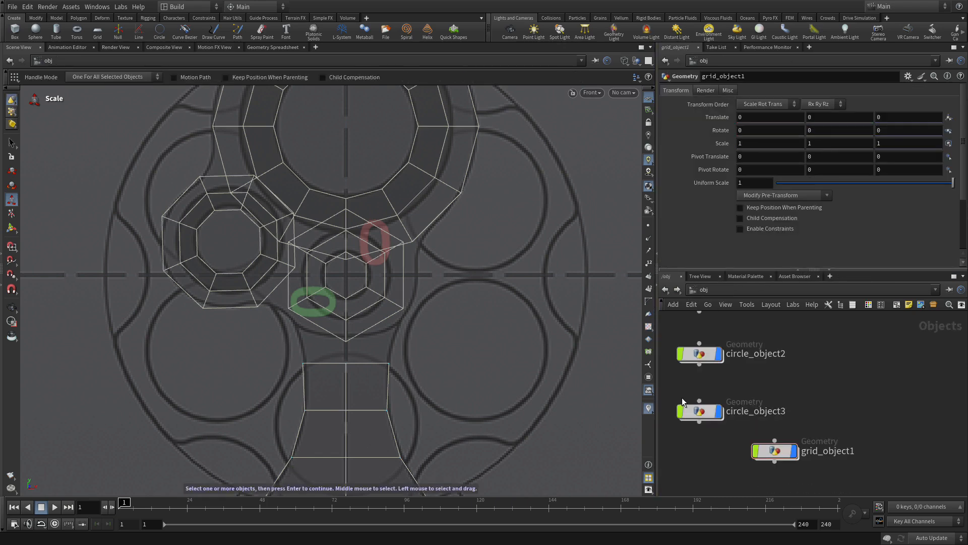
{"action": "key", "text": "w"}
{"action": "key", "text": "w"}
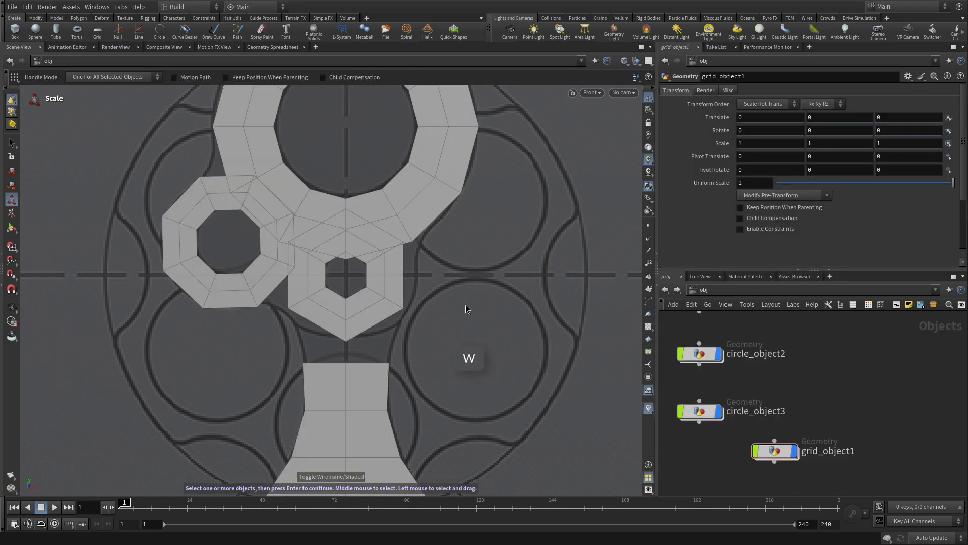
{"action": "right_click_drag", "start_coordinate": [482, 329], "coordinate": [328, 344], "text": "alt"}
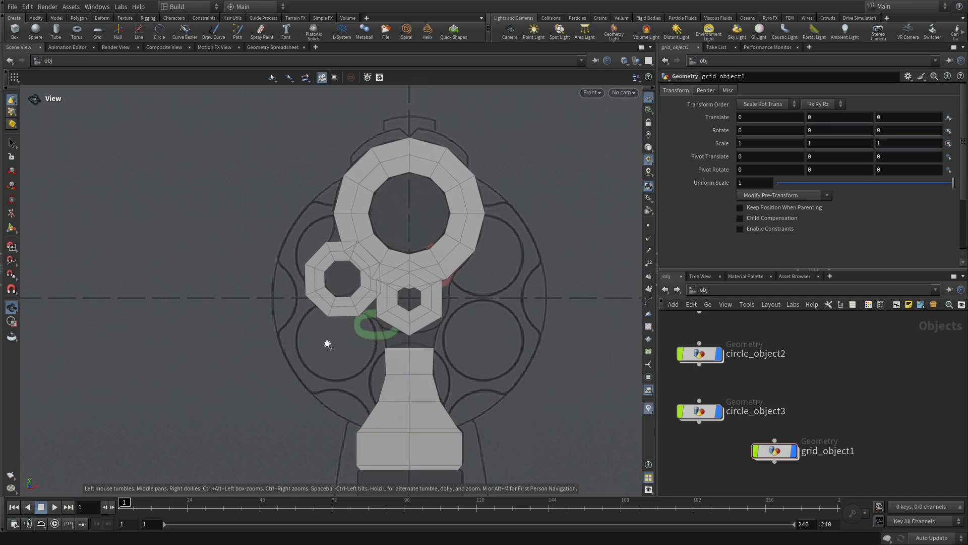
- Align the grid_object1 node below the three circle objects and combine all four objects into one
{"action": "right_click_drag", "start_coordinate": [897, 415], "coordinate": [867, 422], "text": "alt"}
{"action": "left_click_drag", "start_coordinate": [822, 438], "coordinate": [793, 443]}
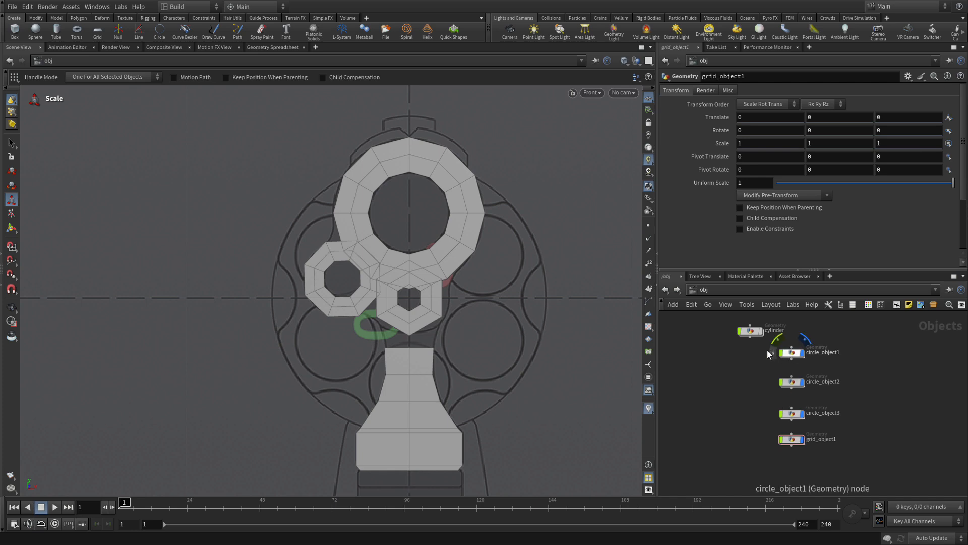
{"action": "left_click_drag", "start_coordinate": [755, 351], "coordinate": [836, 474]}
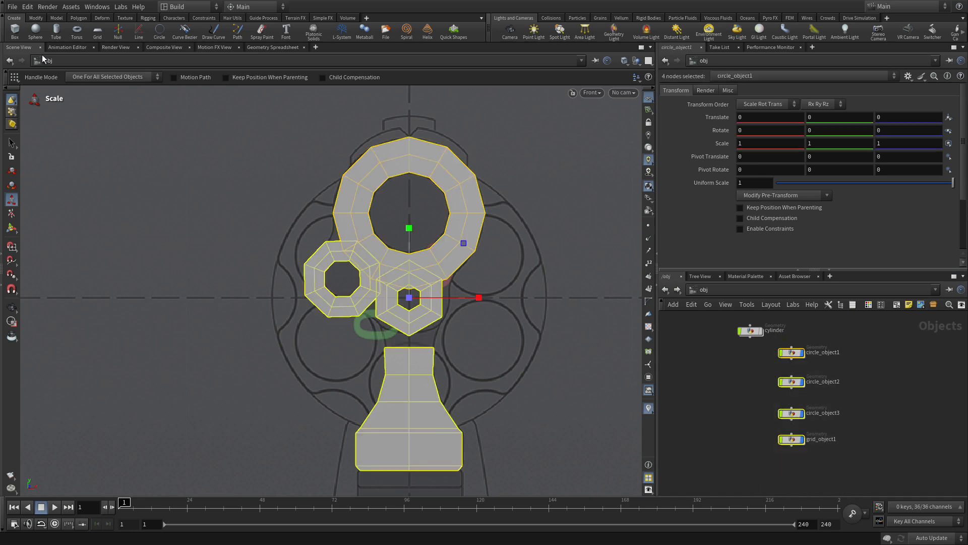
{"action": "left_click", "coordinate": [35, 18]}
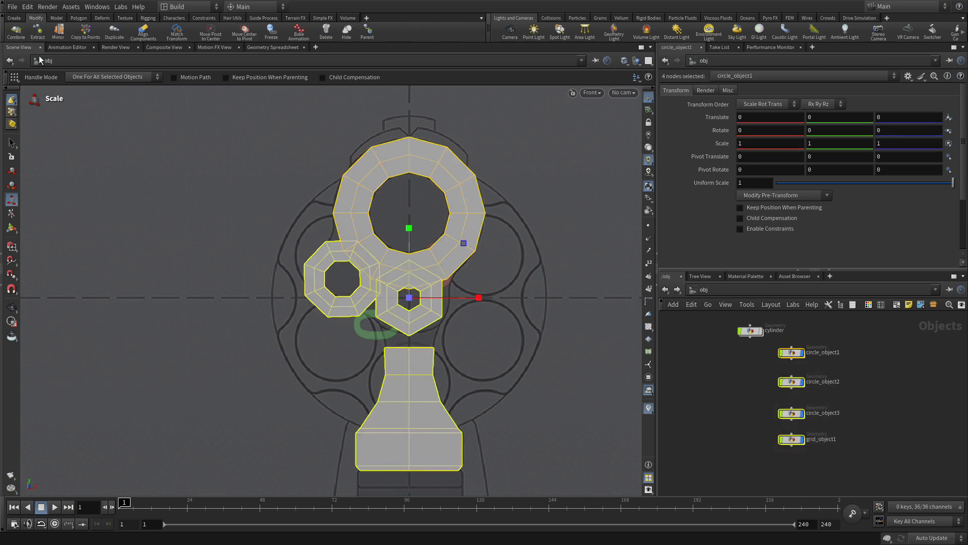
{"action": "left_click", "coordinate": [11, 32]}
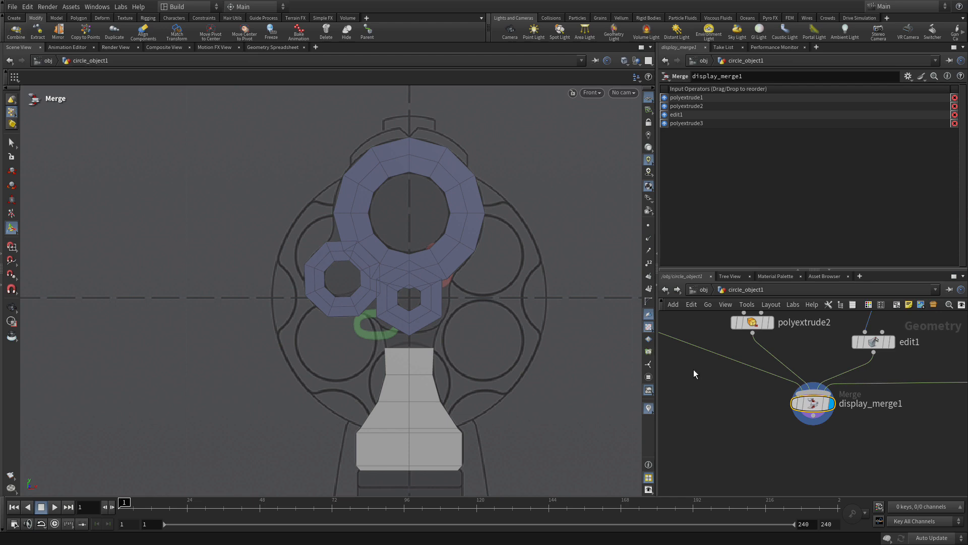
- Move the reverse1 node out of the grid's branch to directly after display_merge1 and display its output
{"action": "scroll", "coordinate": [792, 448], "scroll_direction": "down", "scroll_amount": 3}
{"action": "middle_click_drag", "start_coordinate": [792, 441], "coordinate": [778, 463]}
{"action": "left_click_drag", "start_coordinate": [843, 367], "coordinate": [790, 481]}
{"action": "middle_click_drag", "start_coordinate": [824, 476], "coordinate": [813, 420]}
{"action": "left_click", "coordinate": [790, 399]}
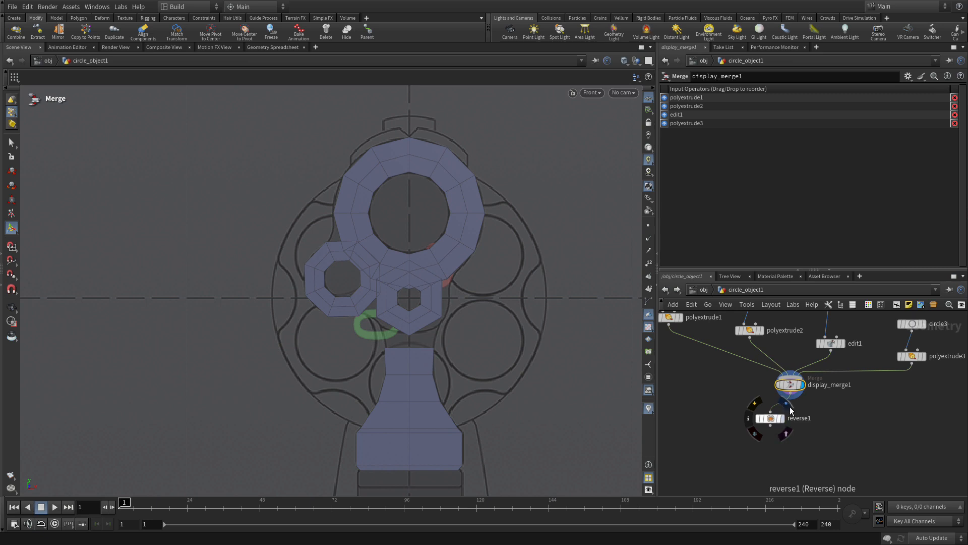
{"action": "left_click", "coordinate": [782, 418]}
{"action": "left_click_drag", "start_coordinate": [782, 422], "coordinate": [791, 422]}
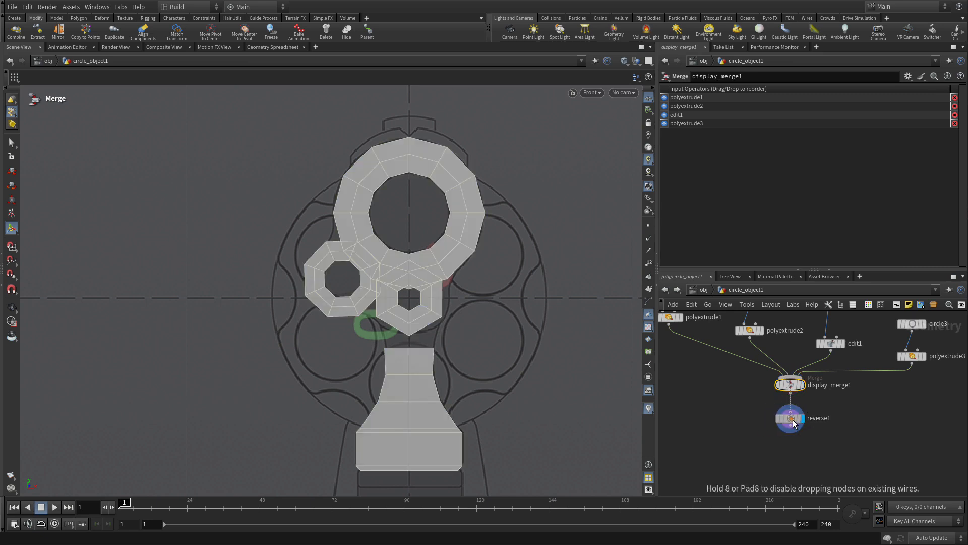
{"action": "middle_click_drag", "start_coordinate": [889, 421], "coordinate": [885, 442]}
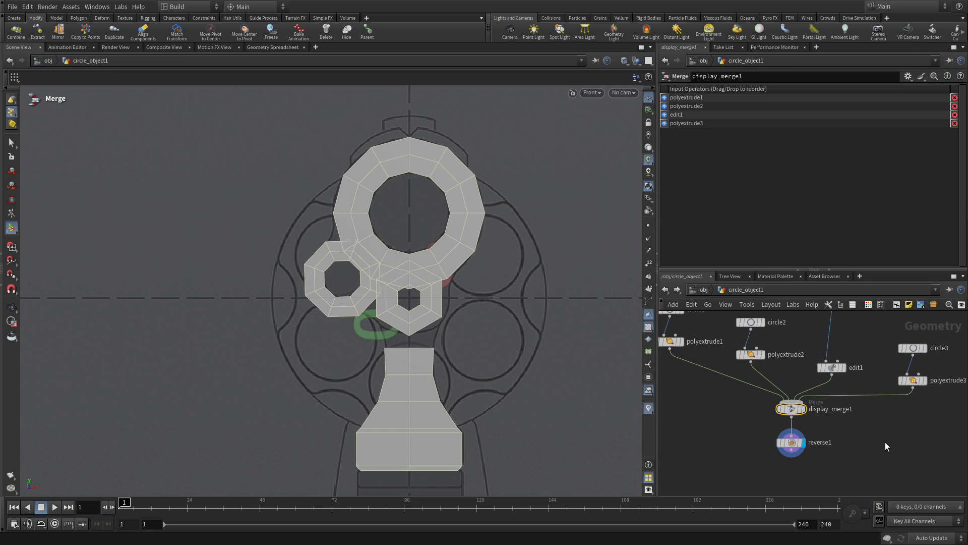
- Activate the Select tool in primitive selection mode, with the overlapping rings in close view
{"action": "key", "text": "s"}
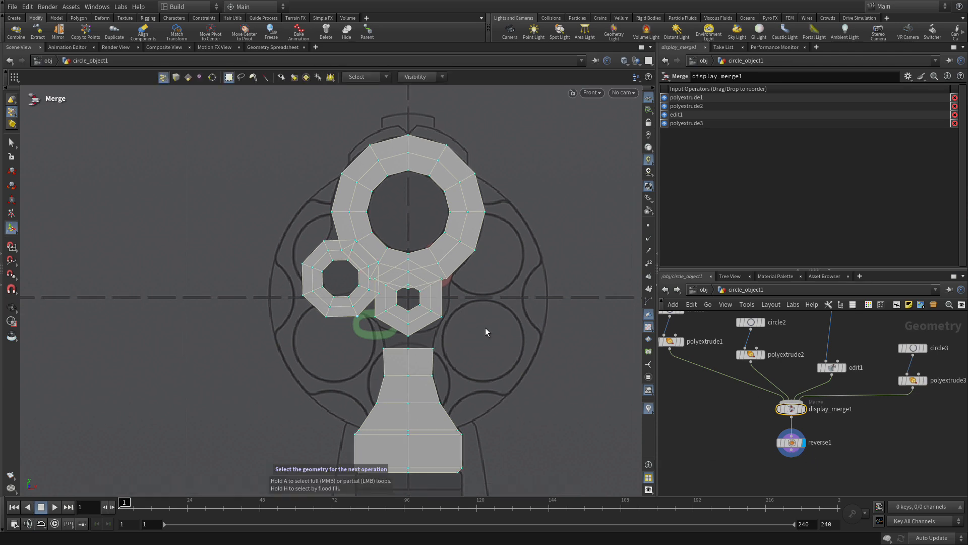
{"action": "key", "text": "Escape"}
{"action": "right_click_drag", "start_coordinate": [461, 322], "coordinate": [588, 255]}
{"action": "key", "text": "s"}
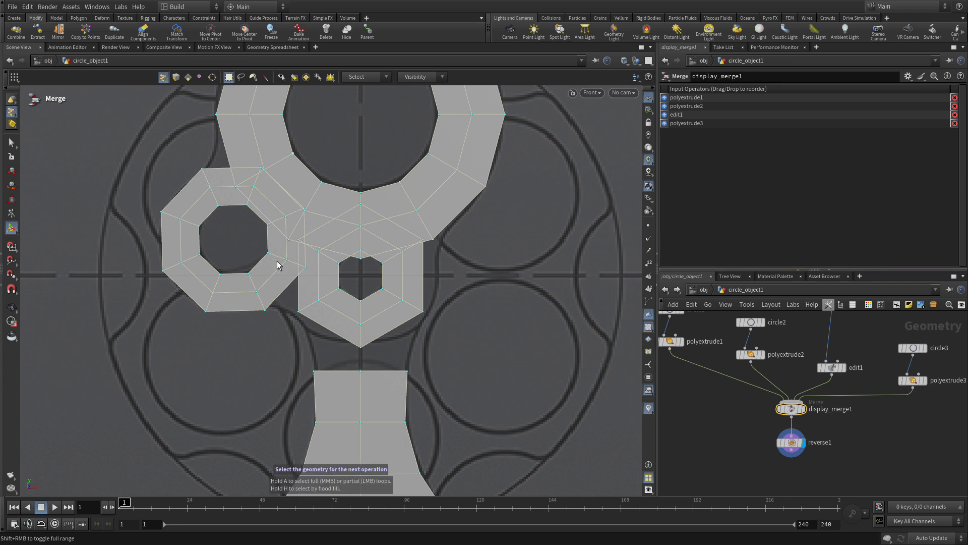
{"action": "left_click", "coordinate": [12, 143]}
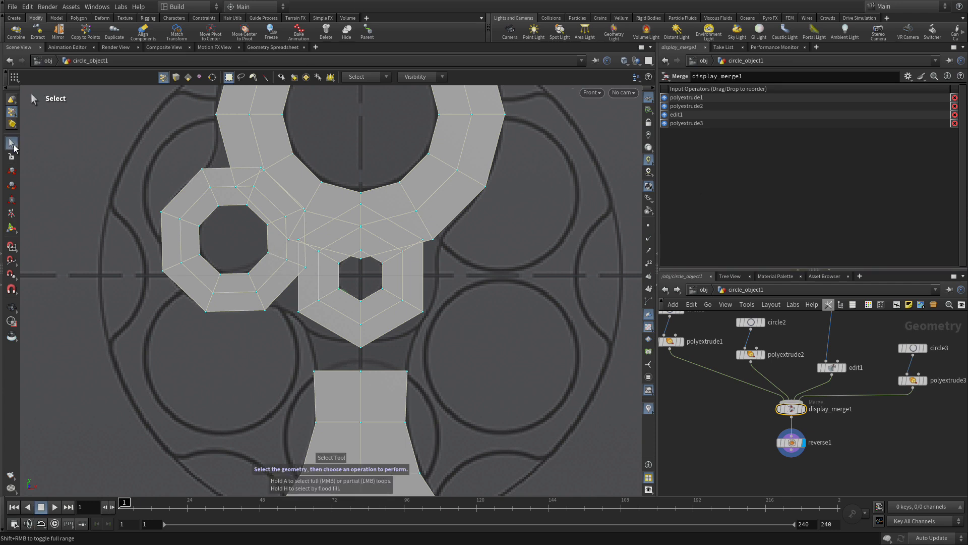
{"action": "key", "text": "3"}
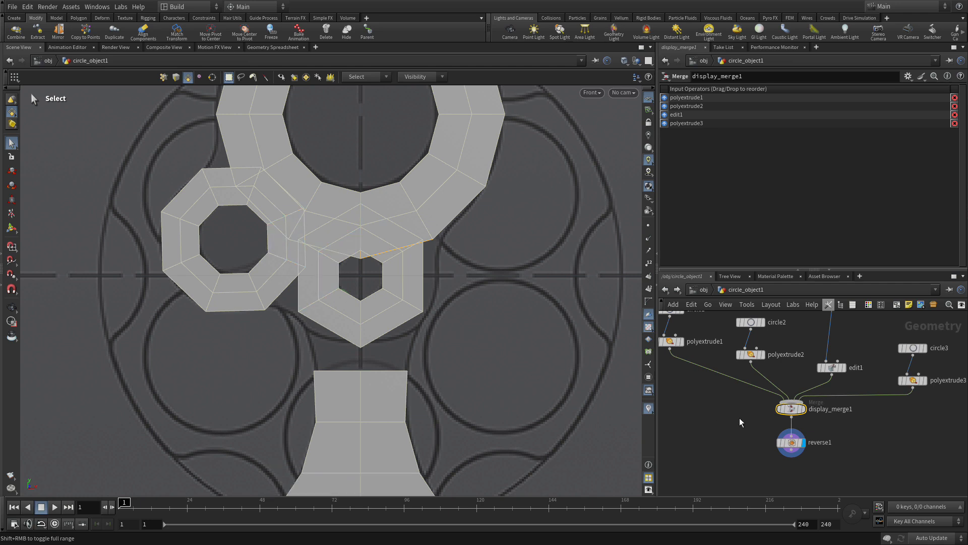
- Display polyextrude1 and delete the three outer faces on the lower part of the large barrel ring, primitives 14-16
{"action": "middle_click_drag", "start_coordinate": [725, 402], "coordinate": [754, 446]}
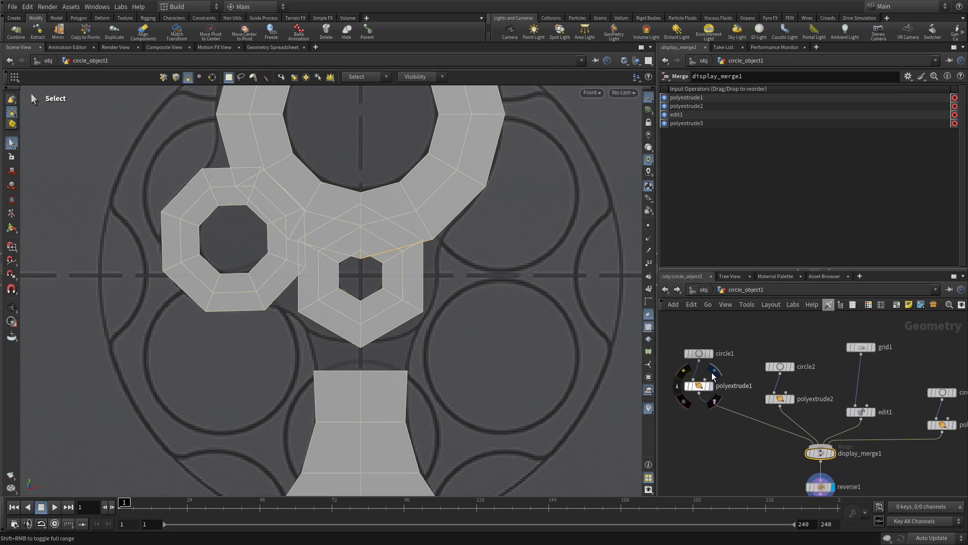
{"action": "left_click", "coordinate": [714, 372]}
{"action": "left_click", "coordinate": [704, 386]}
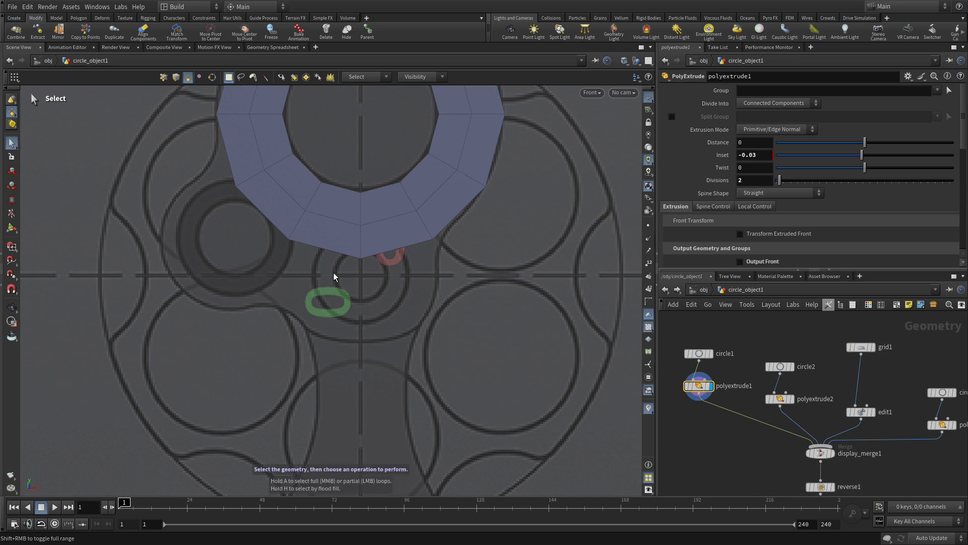
{"action": "left_click", "coordinate": [273, 217]}
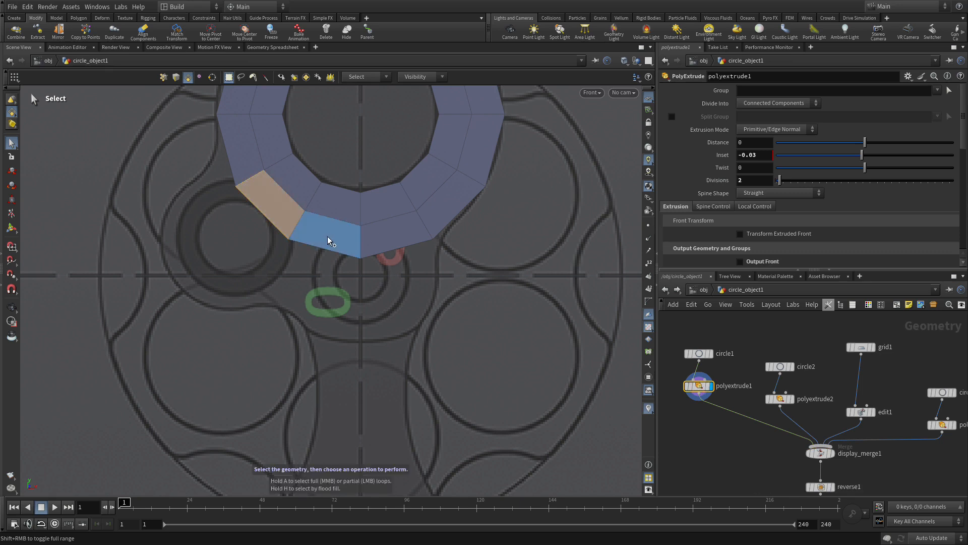
{"action": "left_click", "coordinate": [325, 237], "text": "shift"}
{"action": "left_click", "coordinate": [408, 249], "text": "shift"}
{"action": "key", "text": "Delete"}
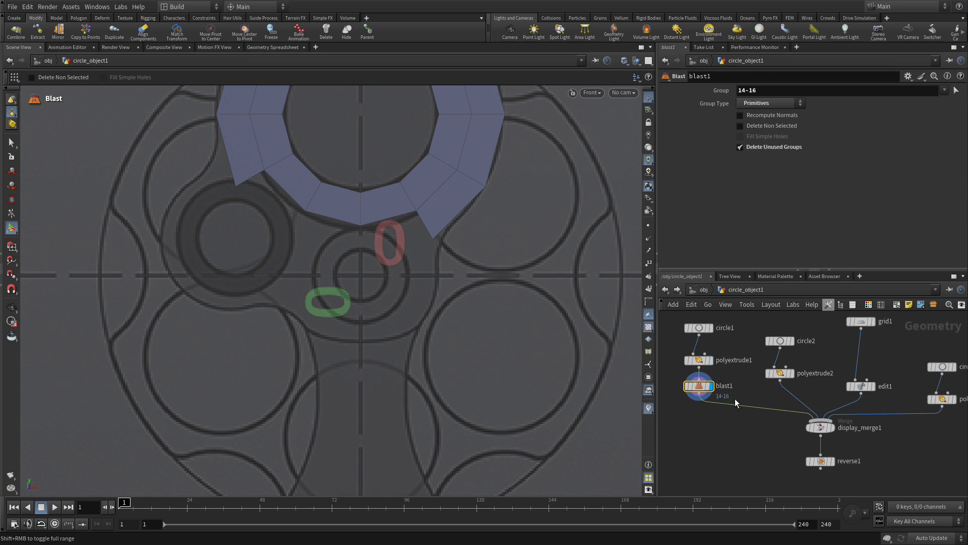
- Display polyextrude2 and delete the hexagonal ring's two upper and two lower outer faces, primitives 7-8 and 10-11
{"action": "mouse_move", "coordinate": [791, 379]}
{"action": "left_click", "coordinate": [796, 358]}
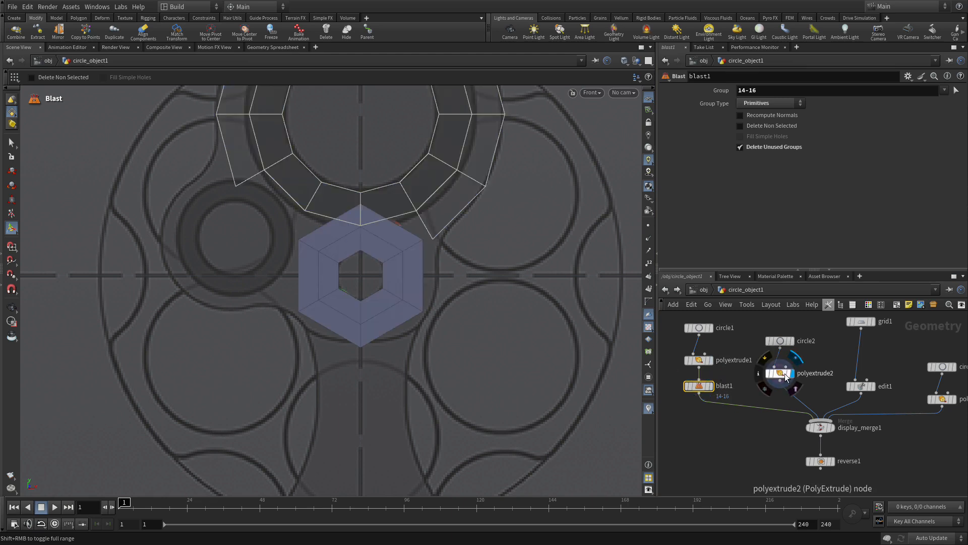
{"action": "left_click", "coordinate": [780, 373]}
{"action": "key", "text": "s"}
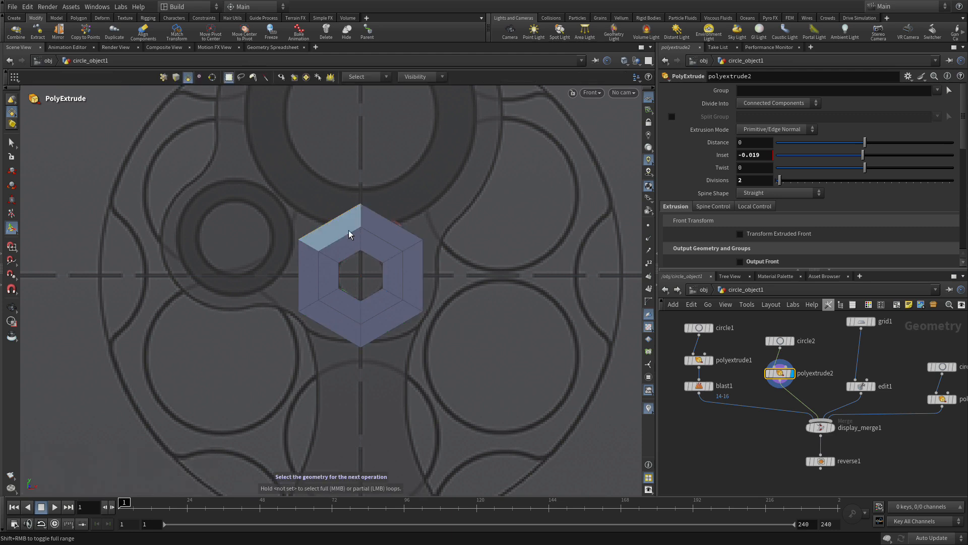
{"action": "left_click", "coordinate": [341, 230]}
{"action": "left_click", "coordinate": [382, 247], "text": "shift"}
{"action": "left_click", "coordinate": [382, 328], "text": "shift"}
{"action": "left_click", "coordinate": [338, 325], "text": "shift"}
{"action": "key", "text": "Delete"}
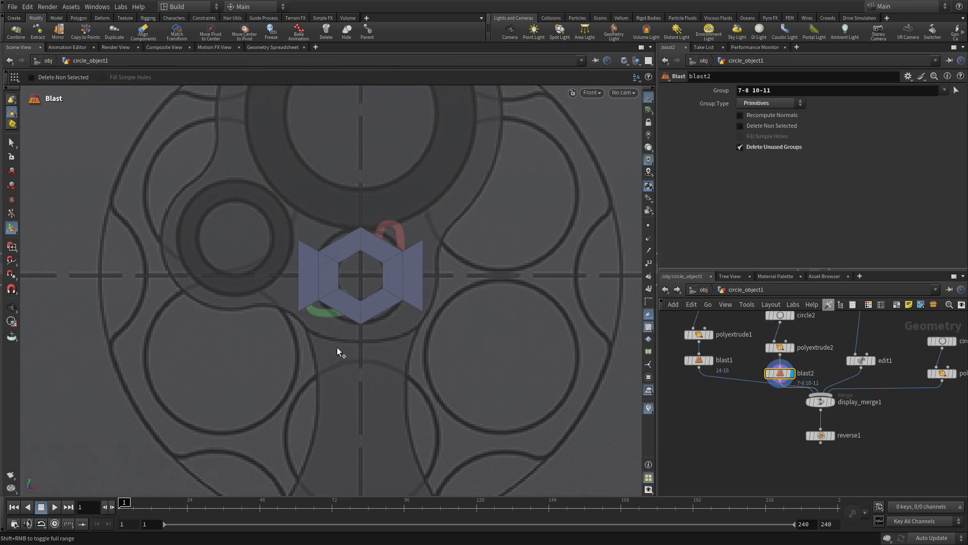
- Display polyextrude3 and delete the octagonal ring's outer faces that overlap the neighbouring rings, primitives 8-9 and 14-15
{"action": "left_click", "coordinate": [875, 362]}
{"action": "left_click", "coordinate": [862, 362]}
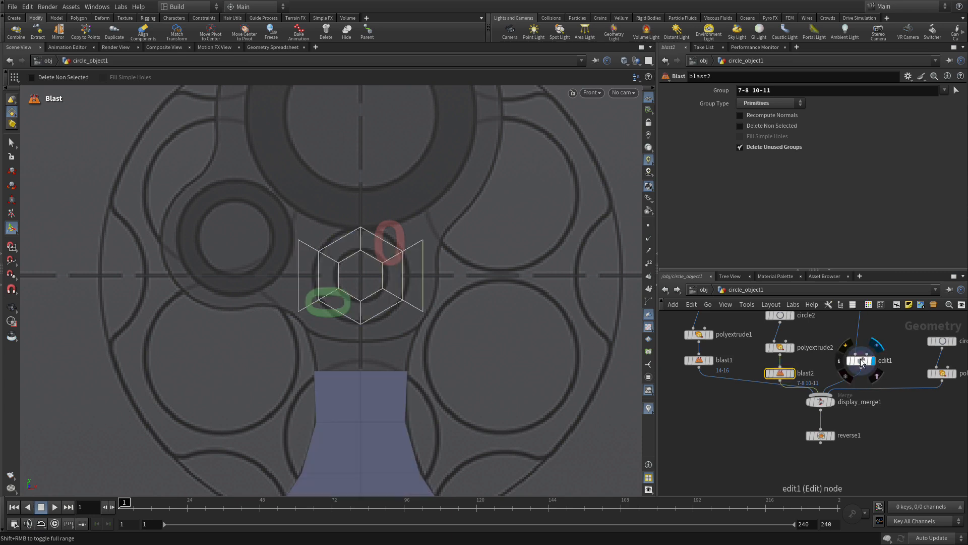
{"action": "left_click", "coordinate": [955, 374]}
{"action": "left_click", "coordinate": [941, 374]}
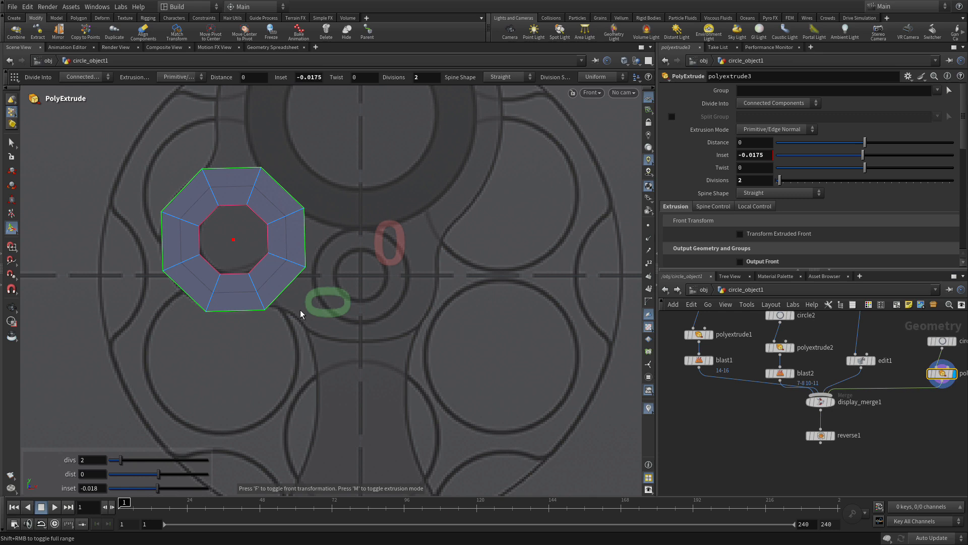
{"action": "key", "text": "Return"}
{"action": "key", "text": "4"}
{"action": "left_click", "coordinate": [285, 278]}
{"action": "left_click", "coordinate": [292, 232], "text": "shift"}
{"action": "left_click", "coordinate": [262, 195], "text": "shift"}
{"action": "key", "text": "Delete"}
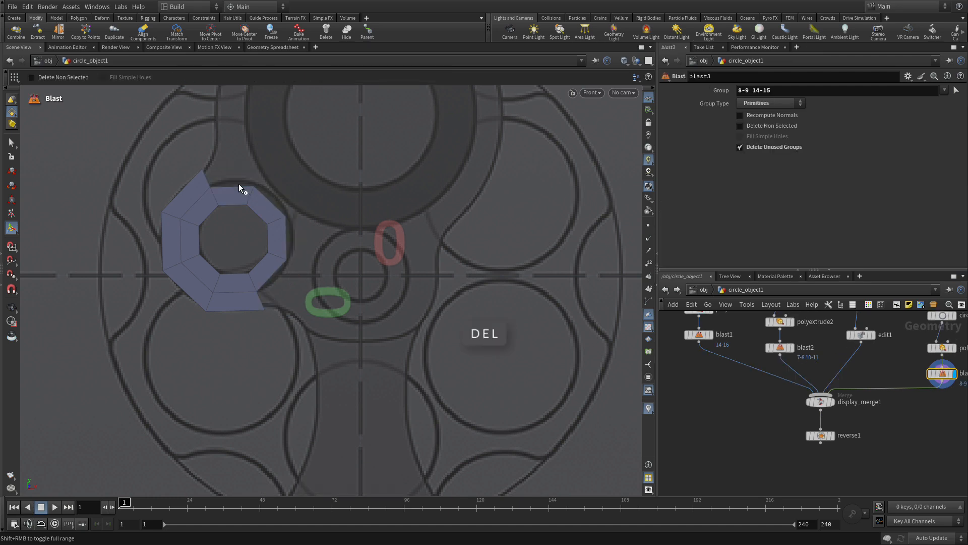
- Display and select the reverse1 node to show the trimmed, merged geometry in close view
{"action": "mouse_move", "coordinate": [829, 440]}
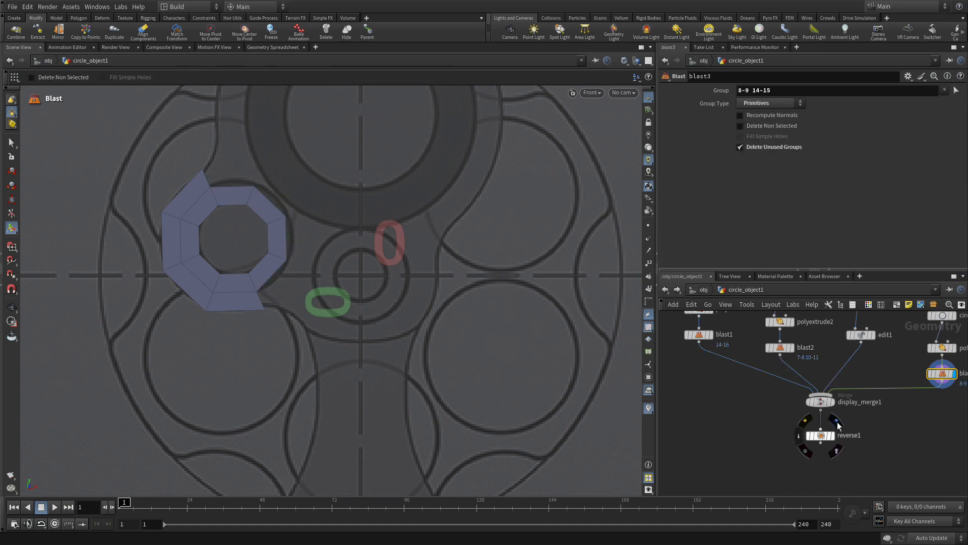
{"action": "left_click", "coordinate": [837, 421]}
{"action": "left_click", "coordinate": [821, 435]}
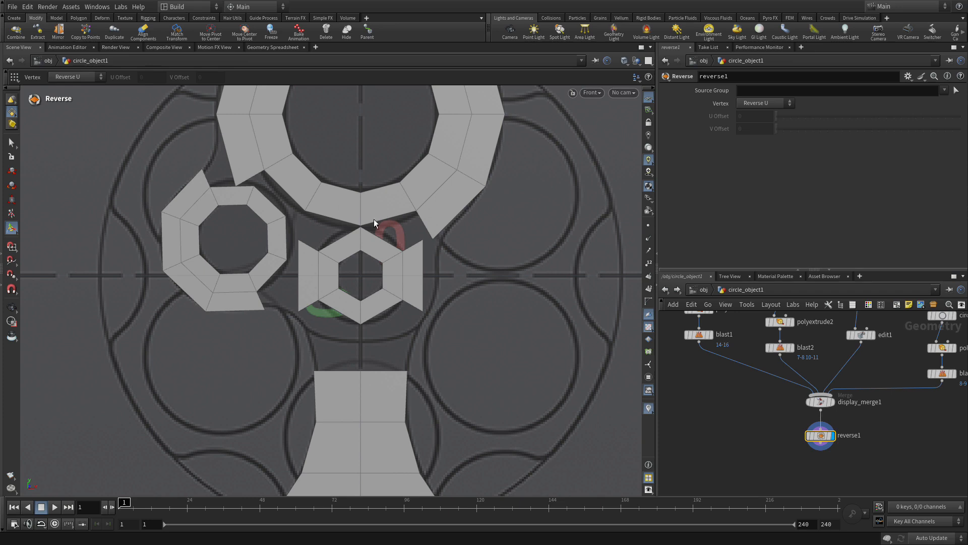
{"action": "key", "text": "Escape"}
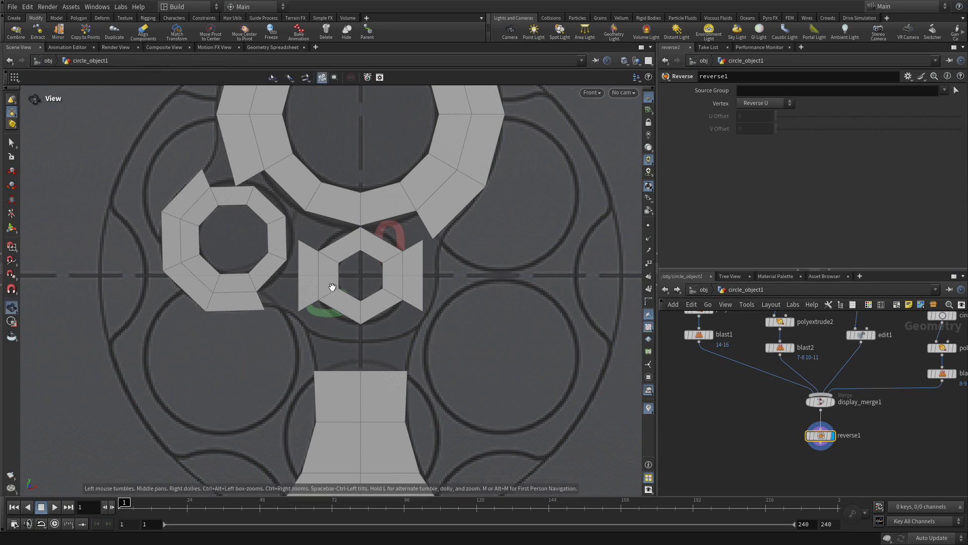
{"action": "scroll", "coordinate": [352, 263], "scroll_direction": "up", "scroll_amount": 2}
{"action": "key", "text": "Return"}
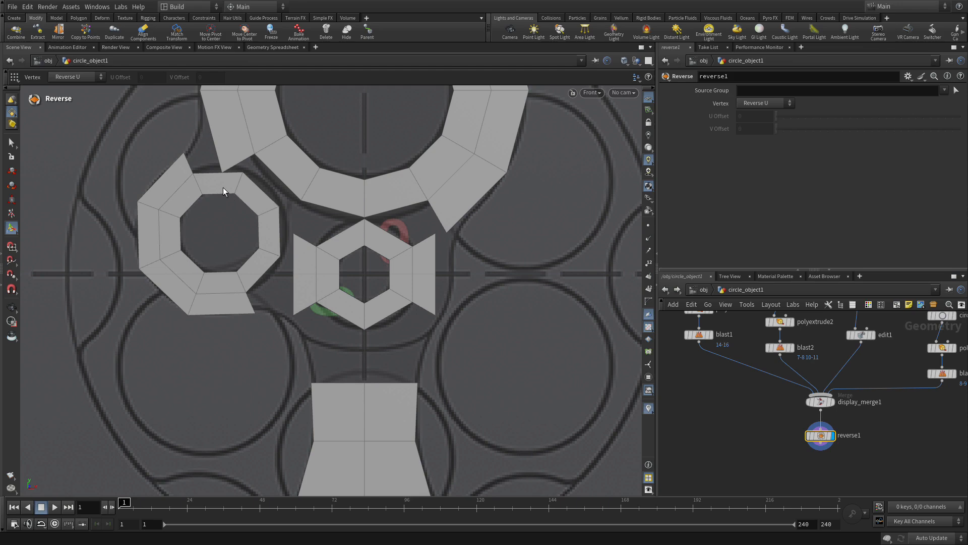
- Select all of the merged geometry and add a PolyDraw node after reverse1
{"action": "key", "text": "n"}
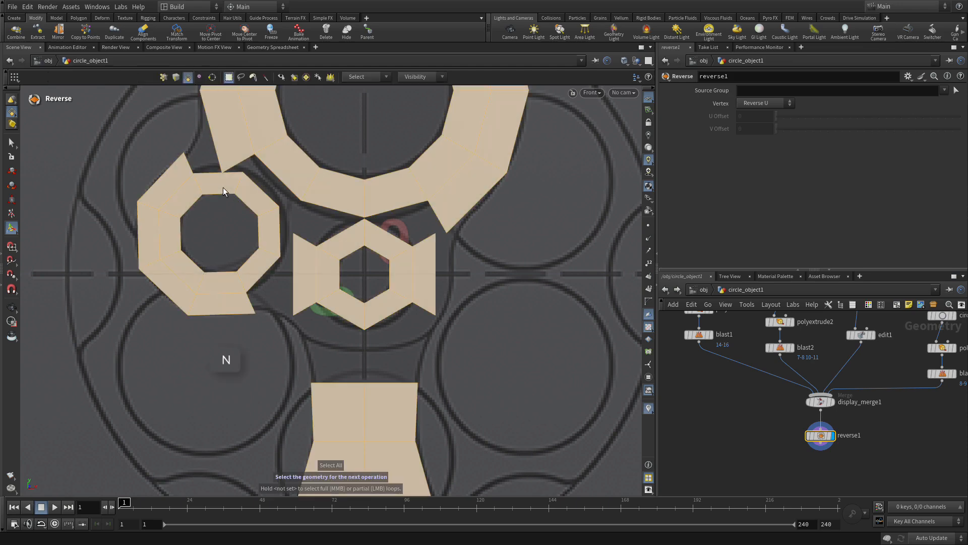
{"action": "key", "text": "Tab"}
{"action": "type", "text": "polydr"}
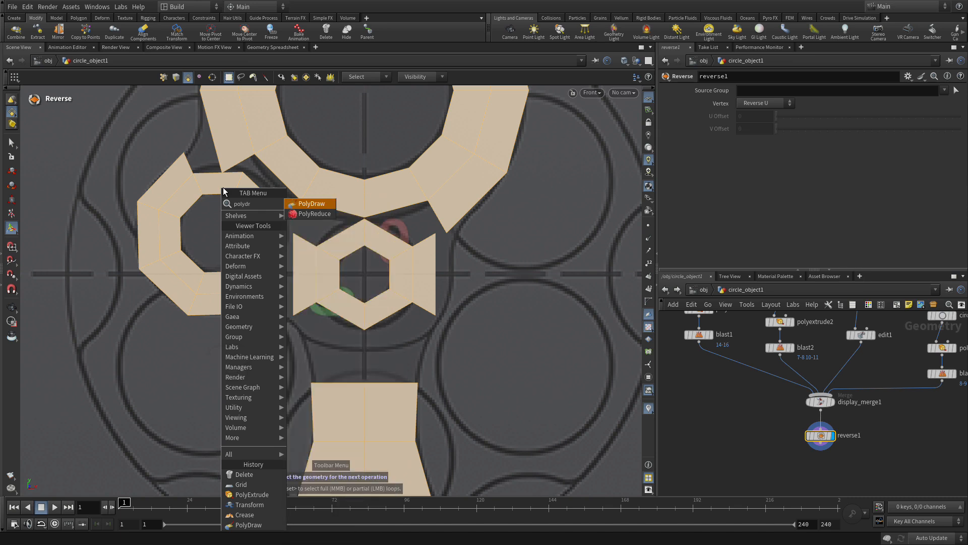
{"action": "key", "text": "Caps_Lock"}
{"action": "type", "text": "A"}
{"action": "key", "text": "Return"}
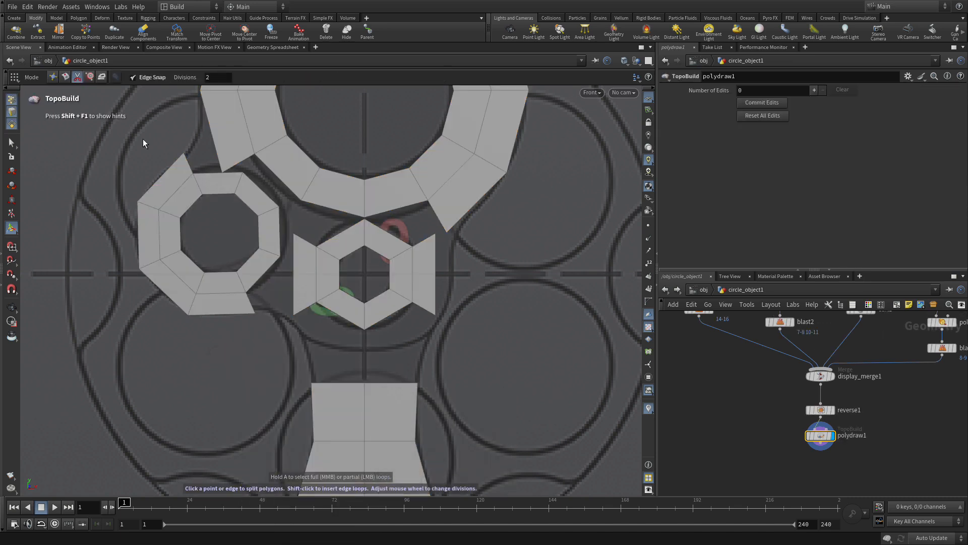
- In build mode, move the large ring's lower-left corner onto the octagonal ring's corner and pull the hexagonal ring's four outer side corners outward to match the reference
{"action": "left_click", "coordinate": [52, 76]}
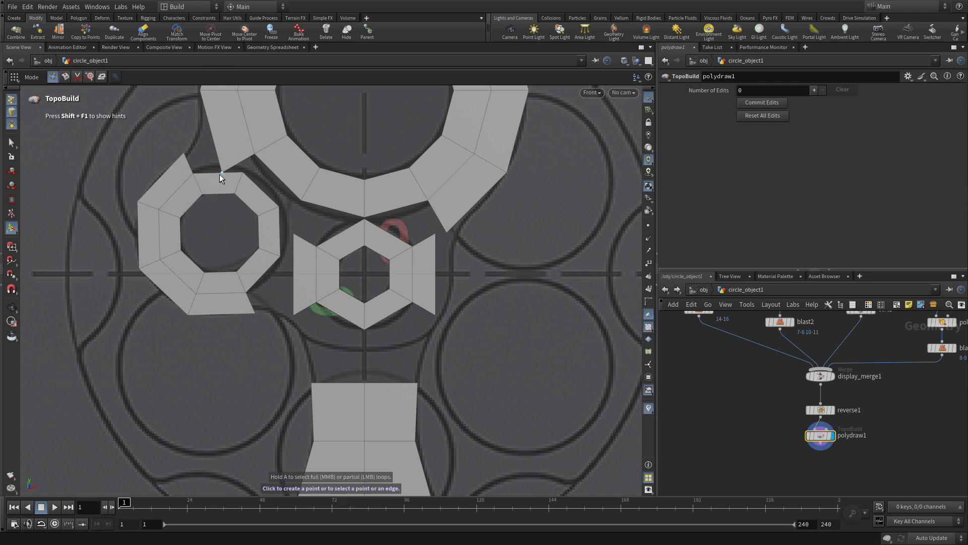
{"action": "left_click_drag", "start_coordinate": [222, 172], "coordinate": [183, 151]}
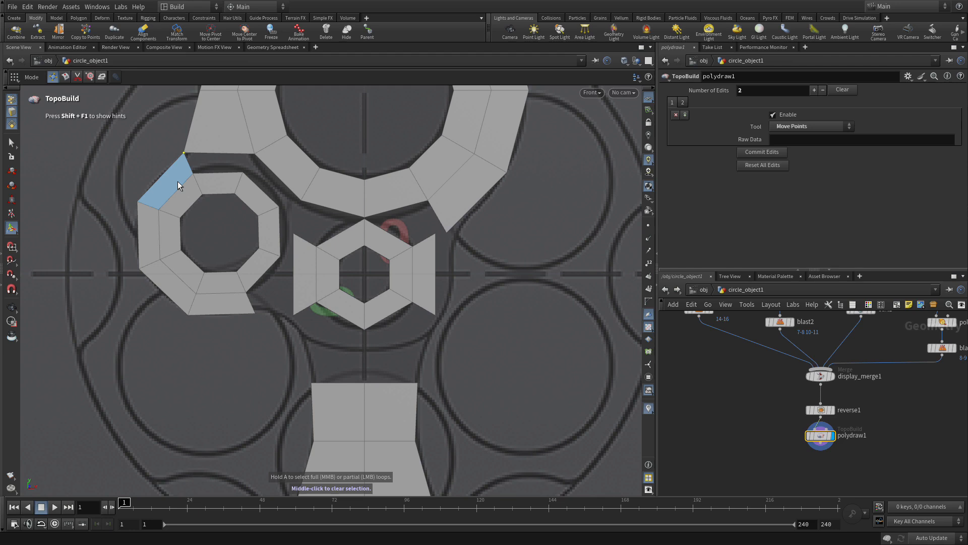
{"action": "left_click_drag", "start_coordinate": [435, 235], "coordinate": [449, 254]}
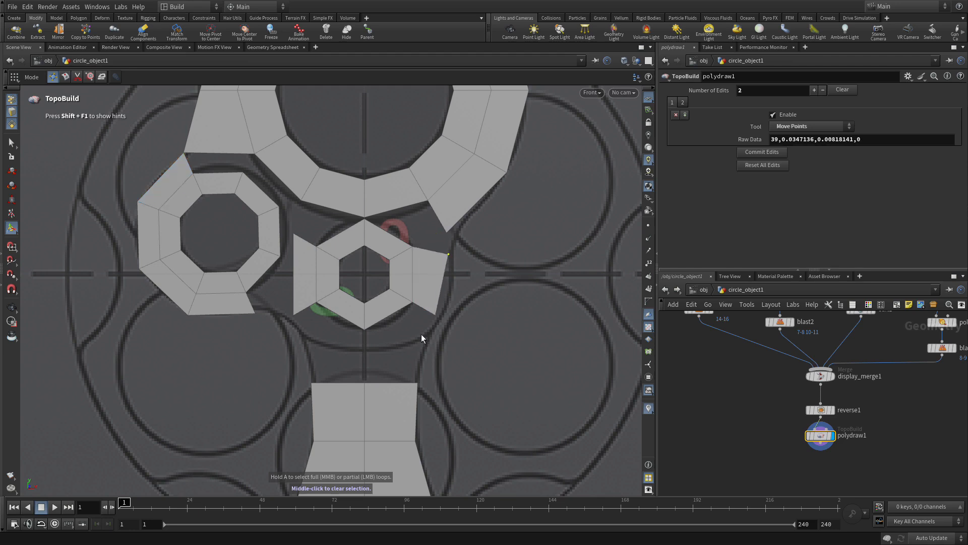
{"action": "left_click_drag", "start_coordinate": [436, 317], "coordinate": [442, 316]}
{"action": "left_click_drag", "start_coordinate": [292, 313], "coordinate": [288, 320]}
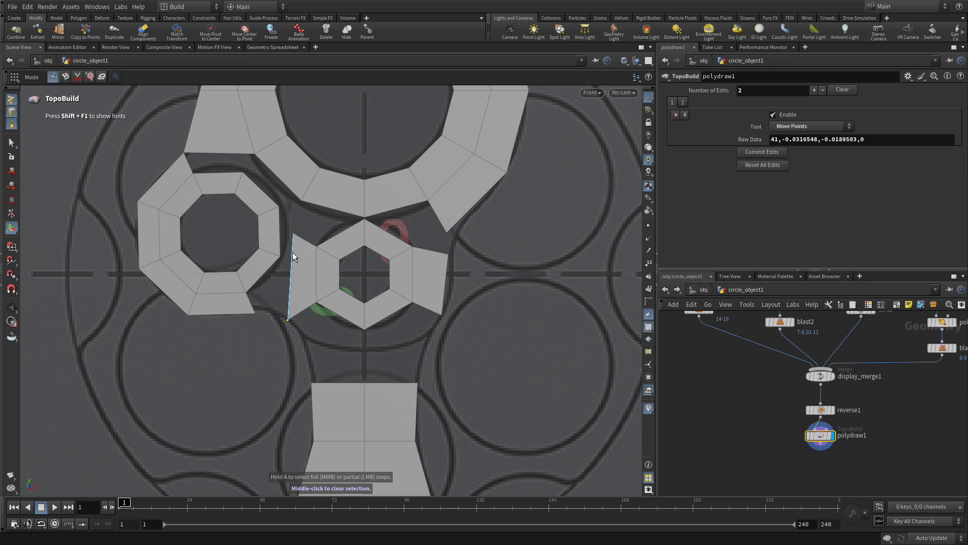
{"action": "left_click_drag", "start_coordinate": [294, 234], "coordinate": [280, 256]}
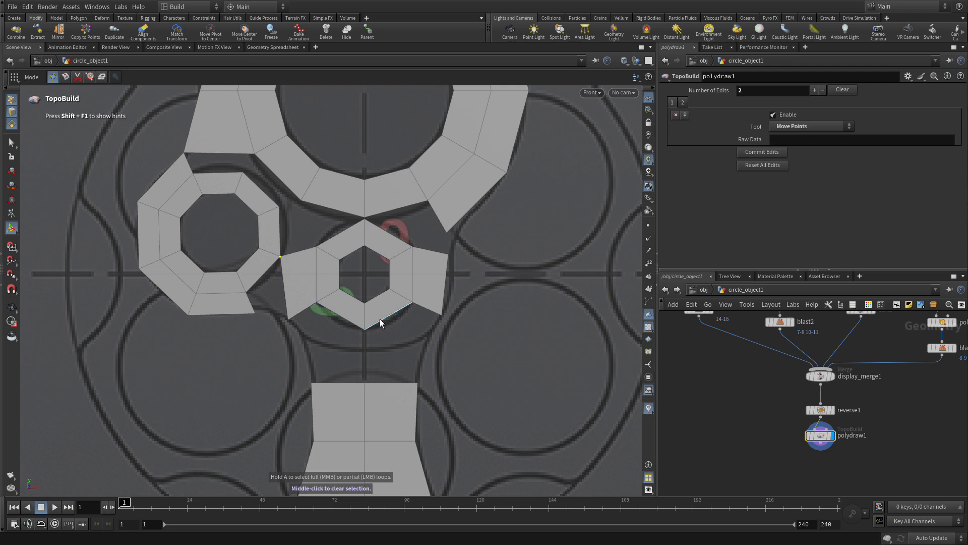
- Add four quads connecting the underside of the hexagonal ring and its side corners to the upper edge of the lower frame part
{"action": "left_click", "coordinate": [337, 382]}
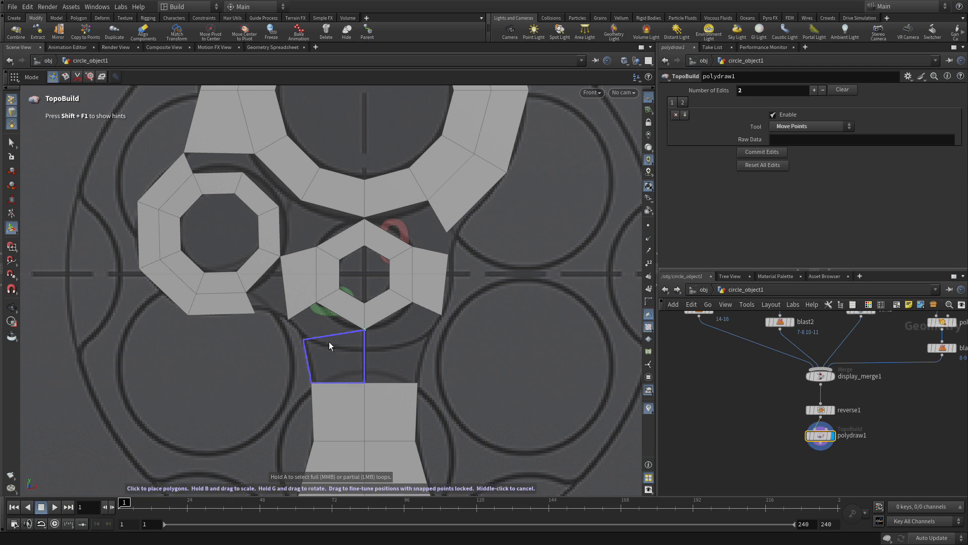
{"action": "left_click", "coordinate": [332, 342]}
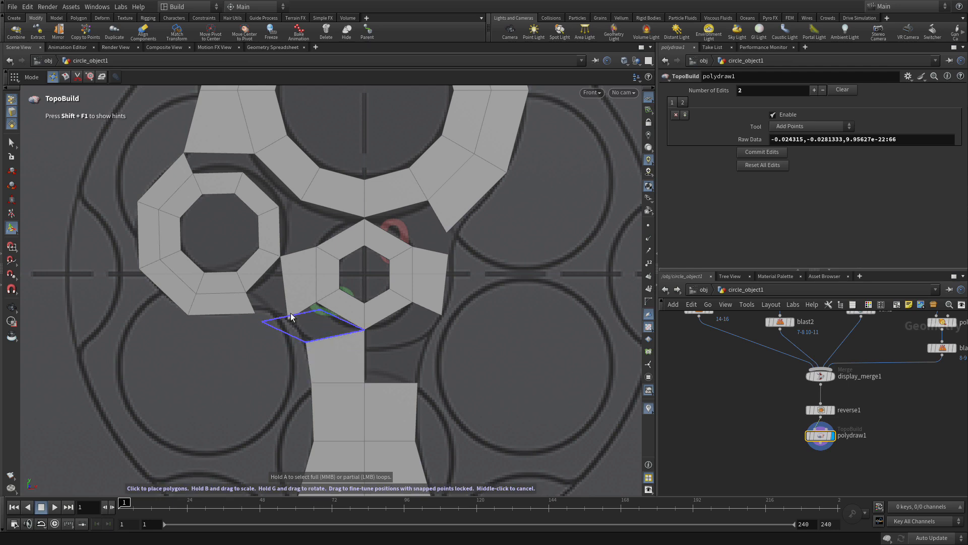
{"action": "middle_click", "coordinate": [322, 311]}
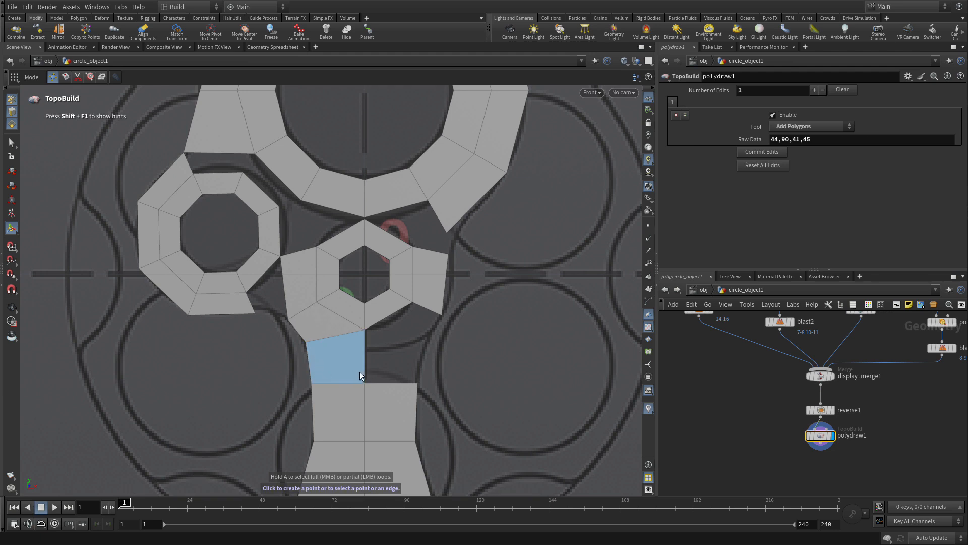
{"action": "left_click", "coordinate": [390, 382]}
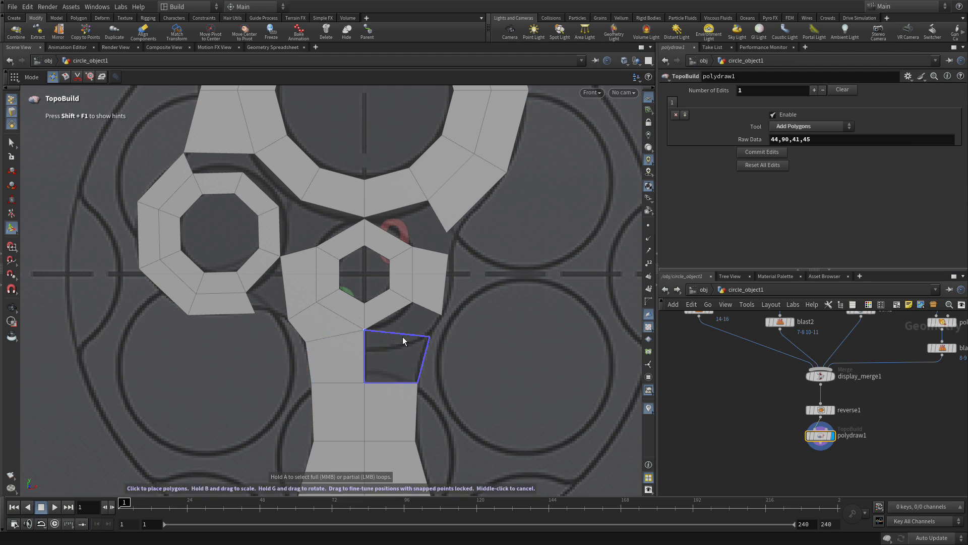
{"action": "left_click", "coordinate": [402, 337]}
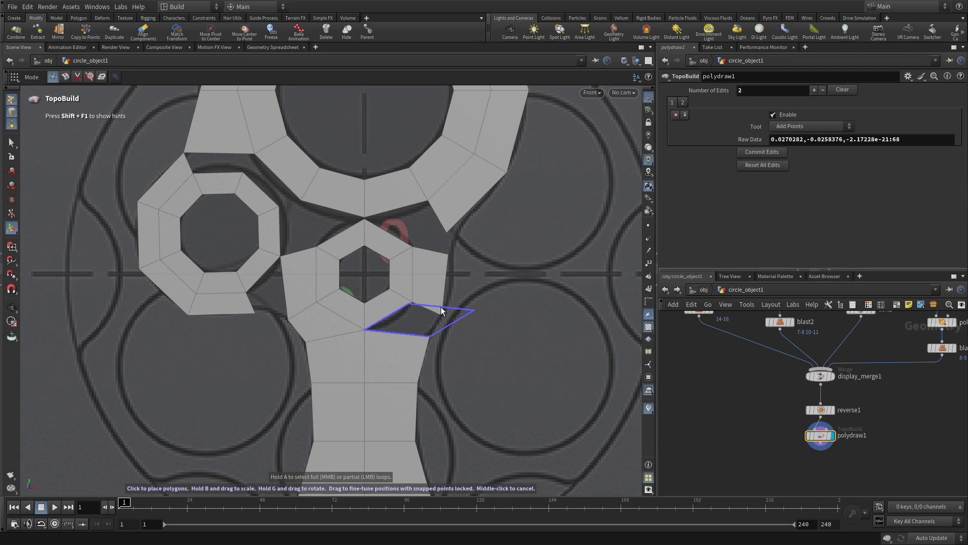
{"action": "left_click", "coordinate": [410, 317]}
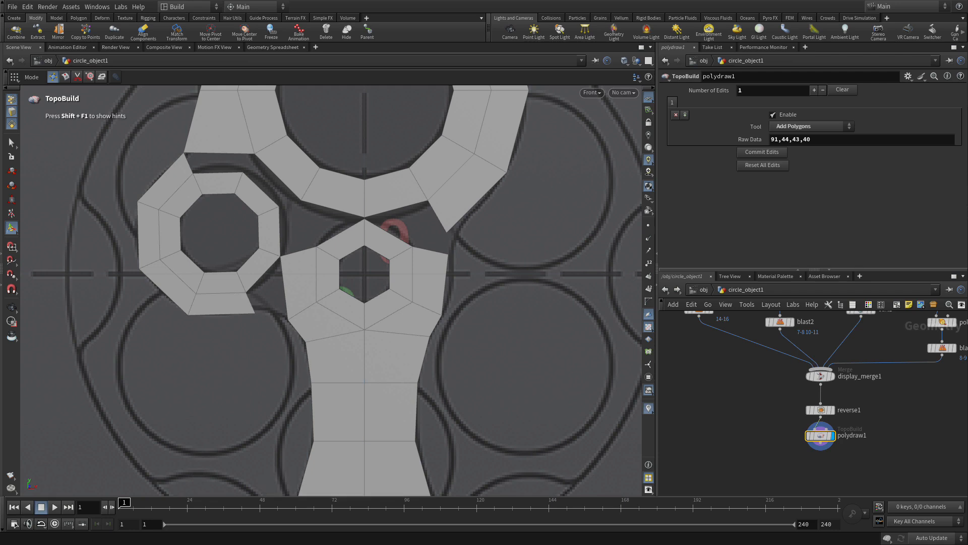
- Bridge the octagonal ring to the hexagonal ring and the large ring with quads, filling the gaps below, above and to the right of it
{"action": "left_click", "coordinate": [251, 302]}
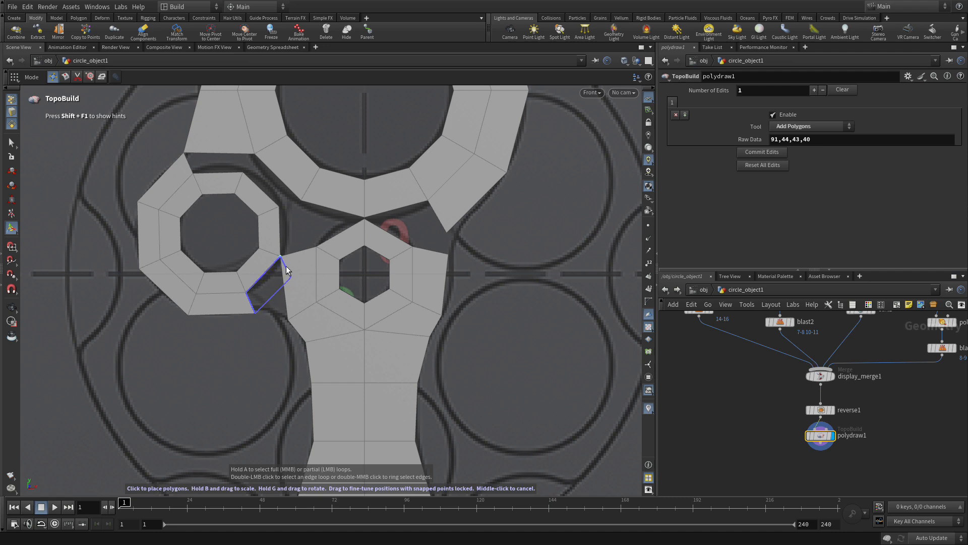
{"action": "left_click", "coordinate": [291, 262]}
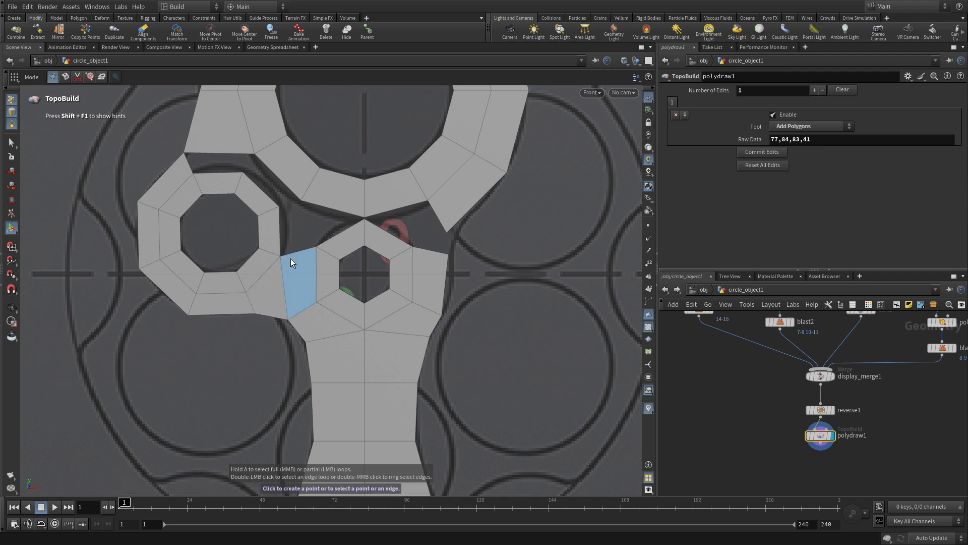
{"action": "left_click", "coordinate": [201, 155]}
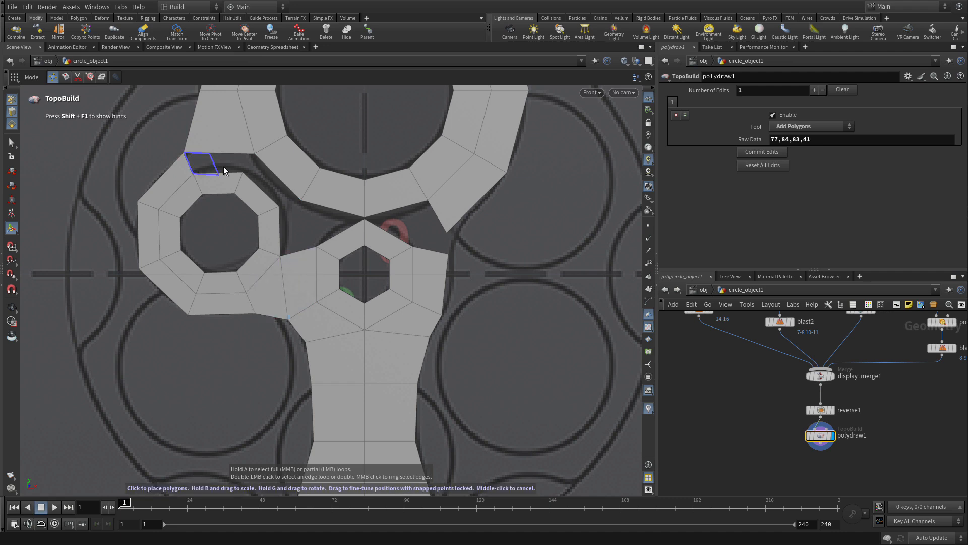
{"action": "left_click", "coordinate": [259, 171]}
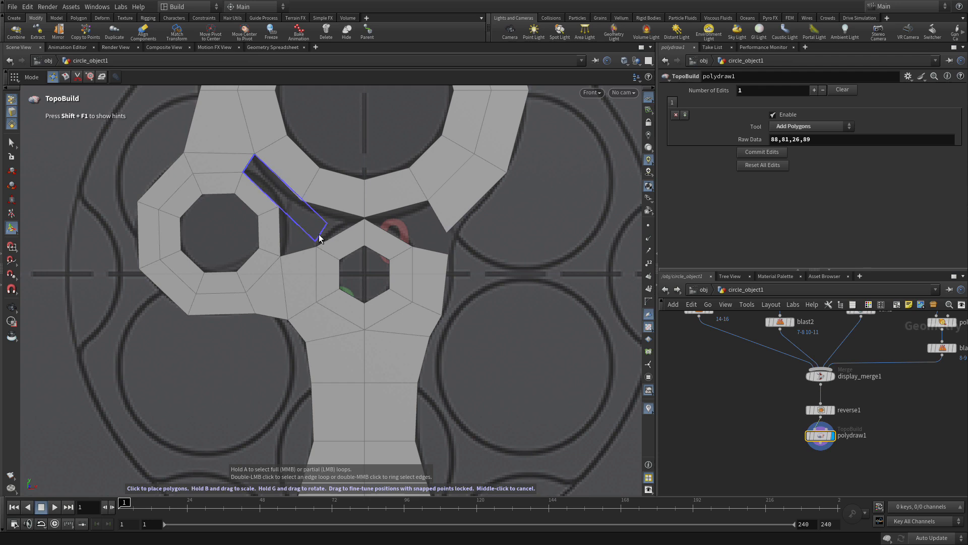
{"action": "left_click", "coordinate": [300, 202]}
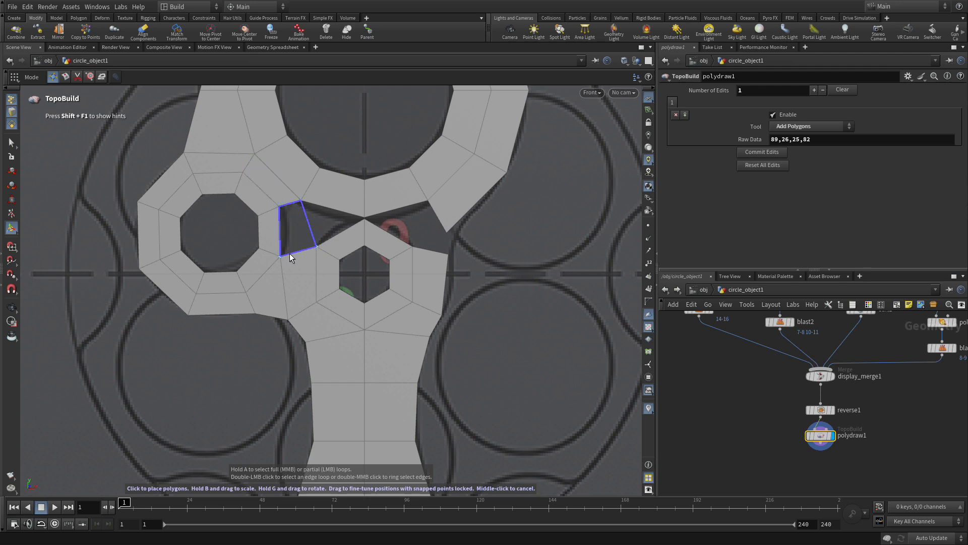
{"action": "left_click", "coordinate": [291, 253]}
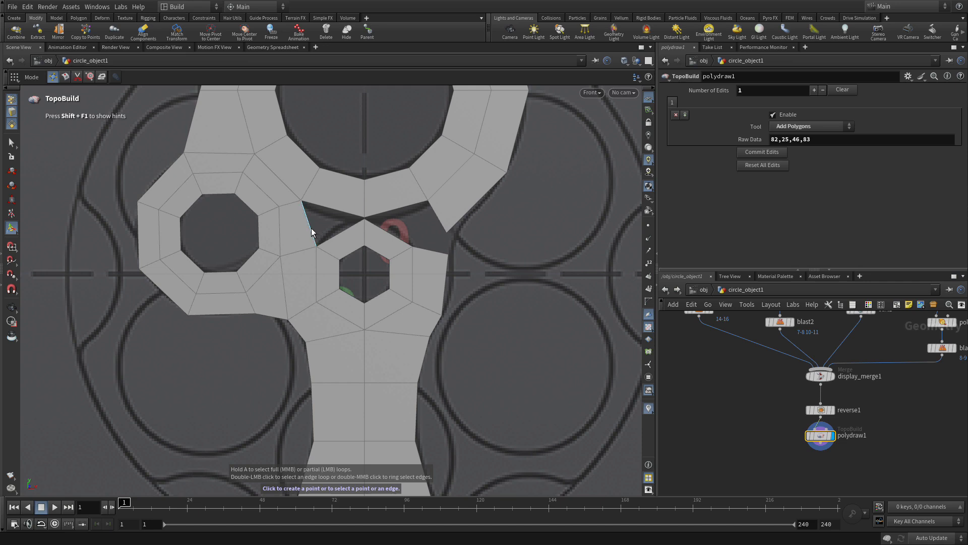
- Add a quad joining the hexagonal ring's upper-right side to the large ring and fill the left wedge-shaped gap between them
{"action": "left_click", "coordinate": [432, 252]}
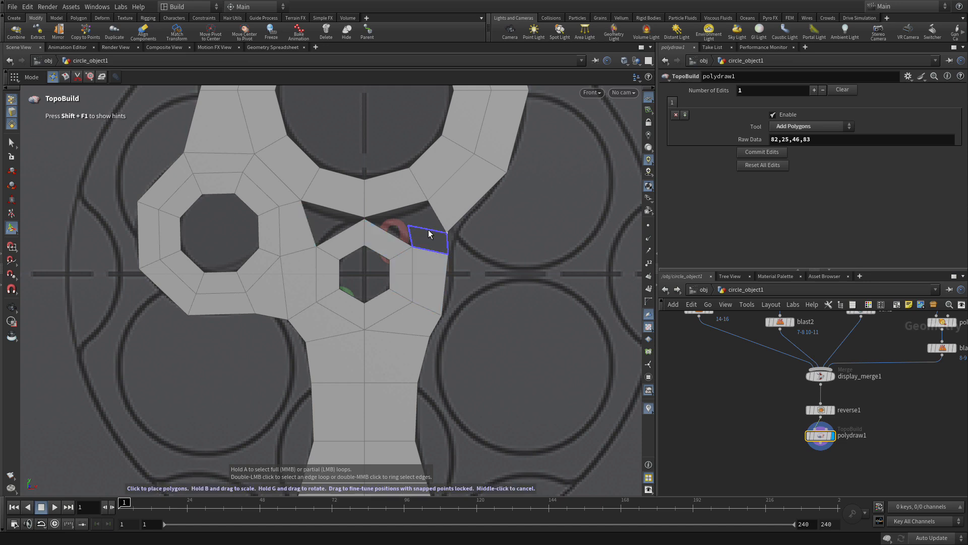
{"action": "left_click", "coordinate": [430, 247]}
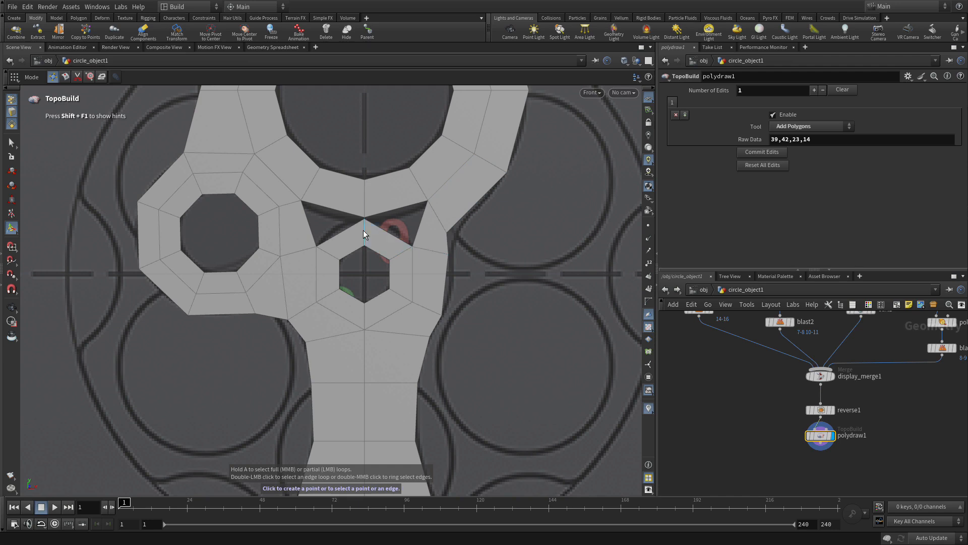
{"action": "key", "text": "Escape"}
{"action": "scroll", "coordinate": [363, 230], "scroll_direction": "up", "scroll_amount": 8}
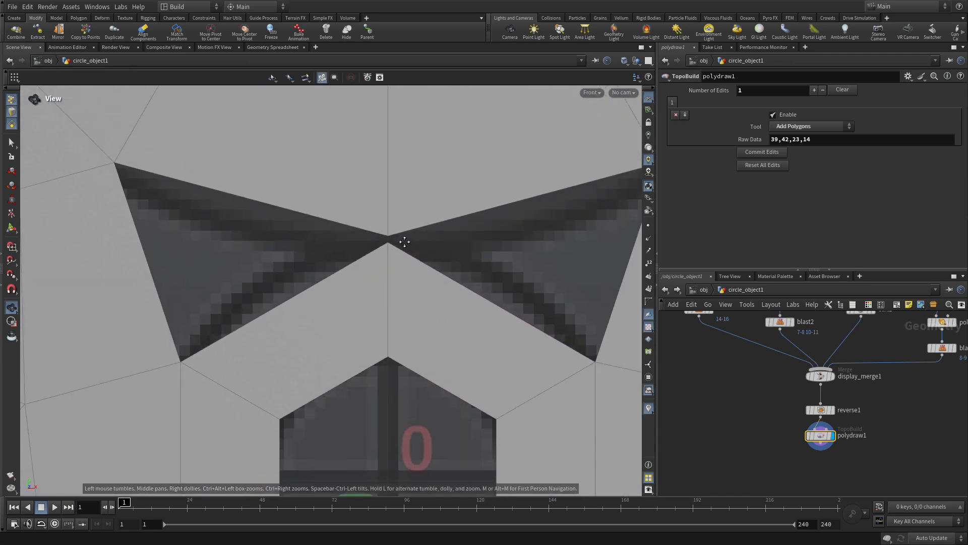
{"action": "key", "text": "Return"}
{"action": "left_click", "coordinate": [153, 267]}
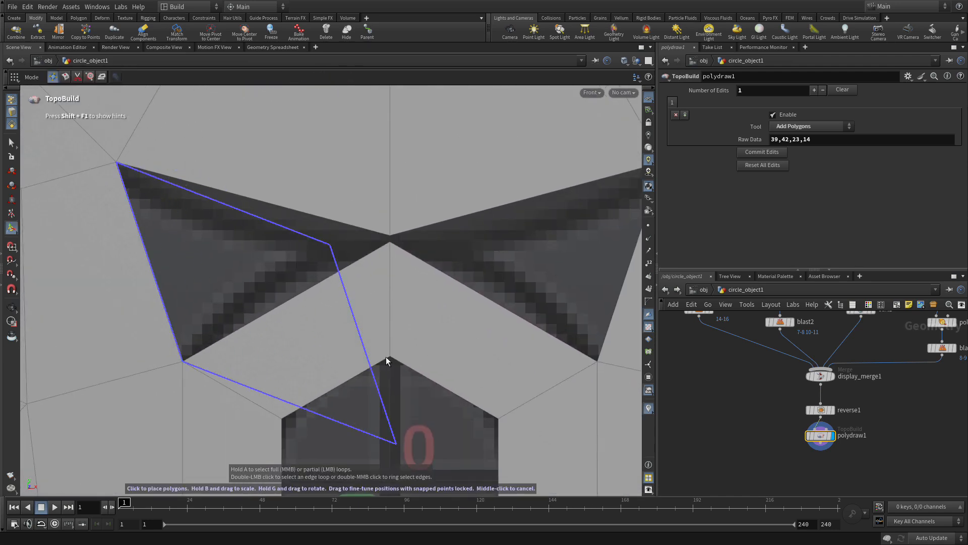
{"action": "left_click", "coordinate": [358, 148]}
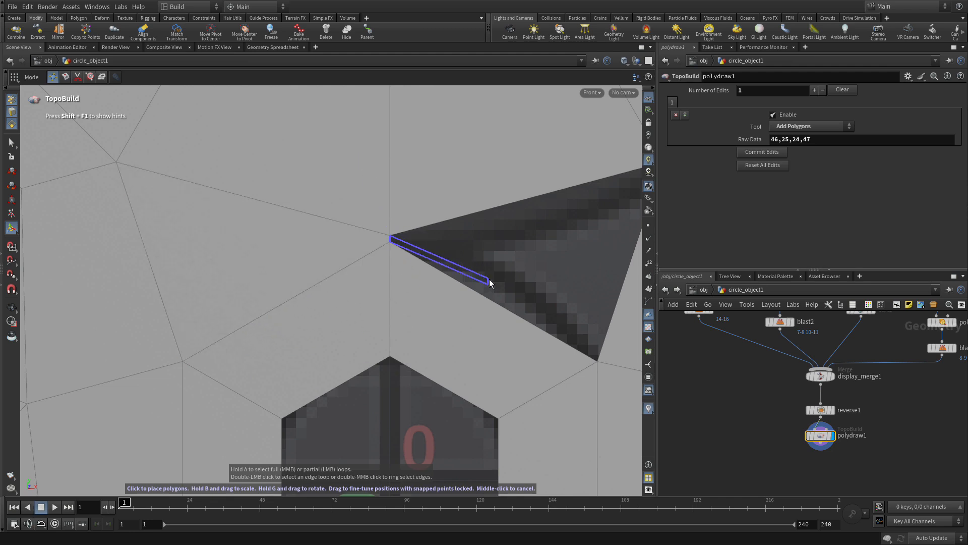
- Fill the right wedge-shaped gap between the large ring and the hexagonal ring with a quad
{"action": "key", "text": "Escape"}
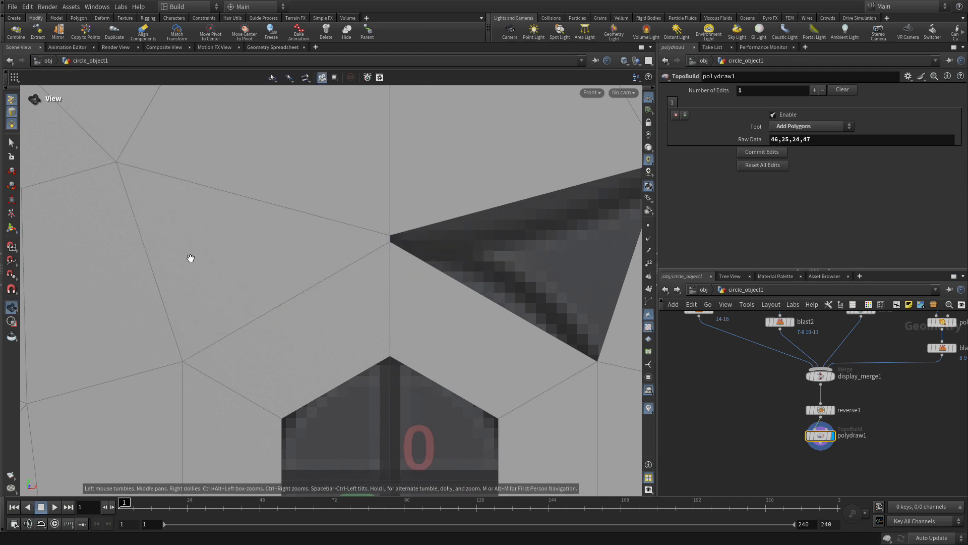
{"action": "middle_click_drag", "start_coordinate": [509, 264], "coordinate": [285, 264], "text": "alt"}
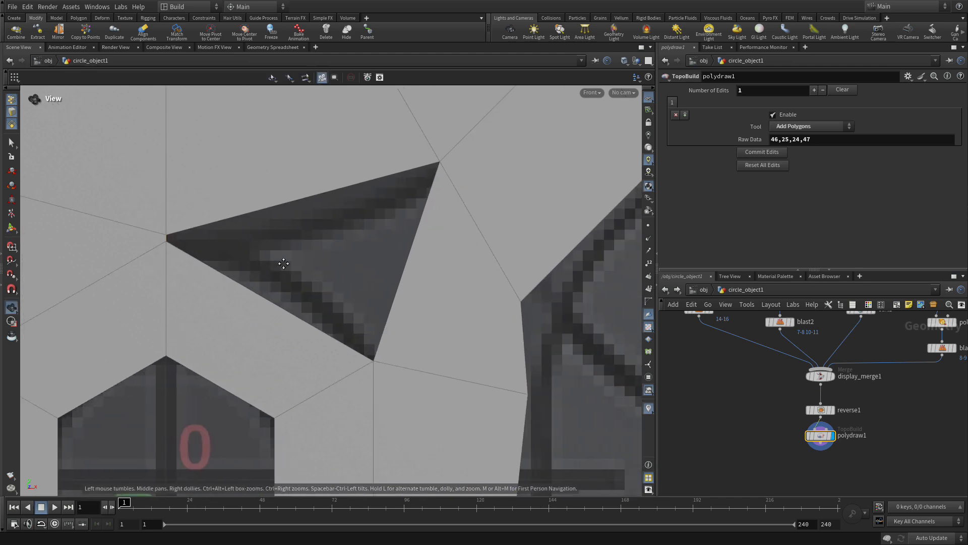
{"action": "left_click", "coordinate": [439, 163]}
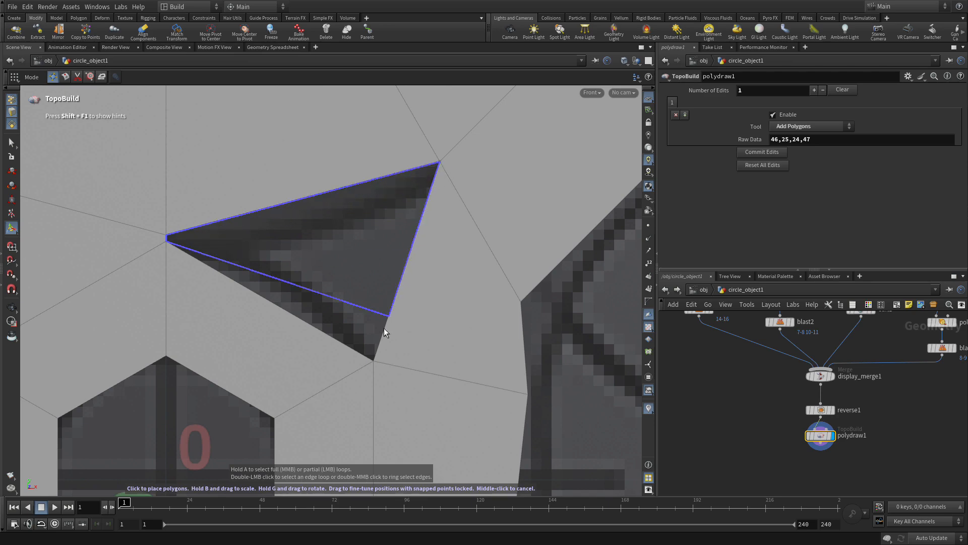
{"action": "left_click", "coordinate": [371, 359]}
{"action": "key", "text": "Escape"}
{"action": "scroll", "coordinate": [275, 229], "scroll_direction": "down", "scroll_amount": 6}
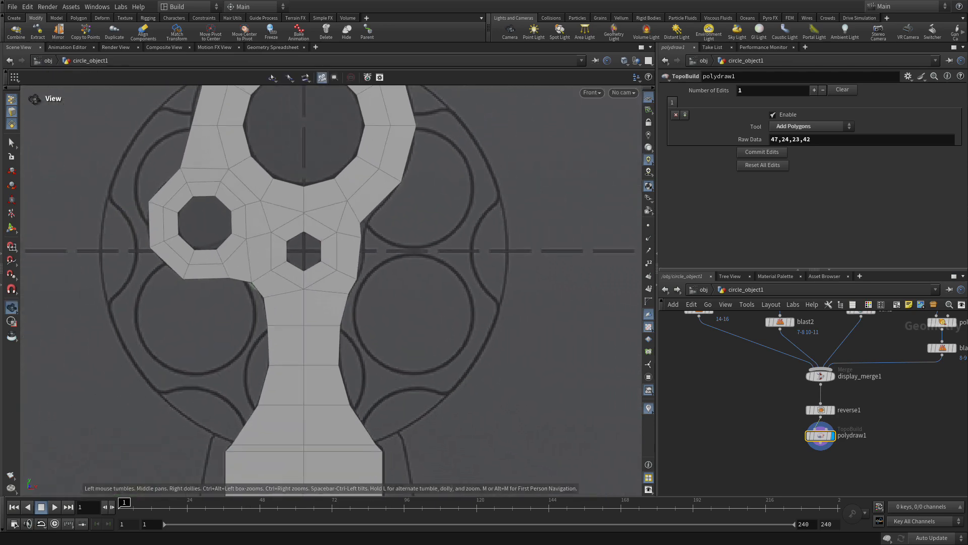
{"action": "scroll", "coordinate": [238, 271], "scroll_direction": "down", "scroll_amount": 5}
{"action": "key", "text": "Return"}
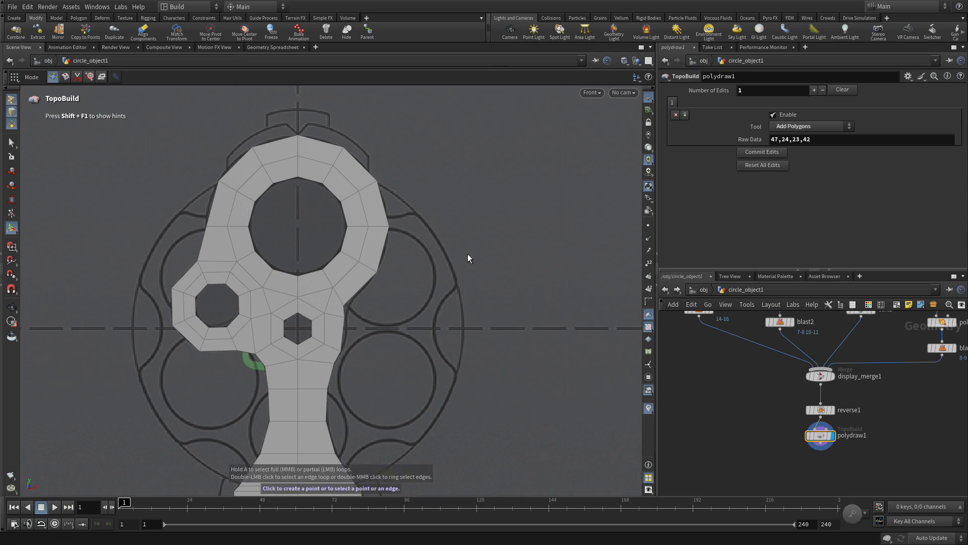
- Delete all unattached points from the mesh
{"action": "key", "text": "shift+Delete"}
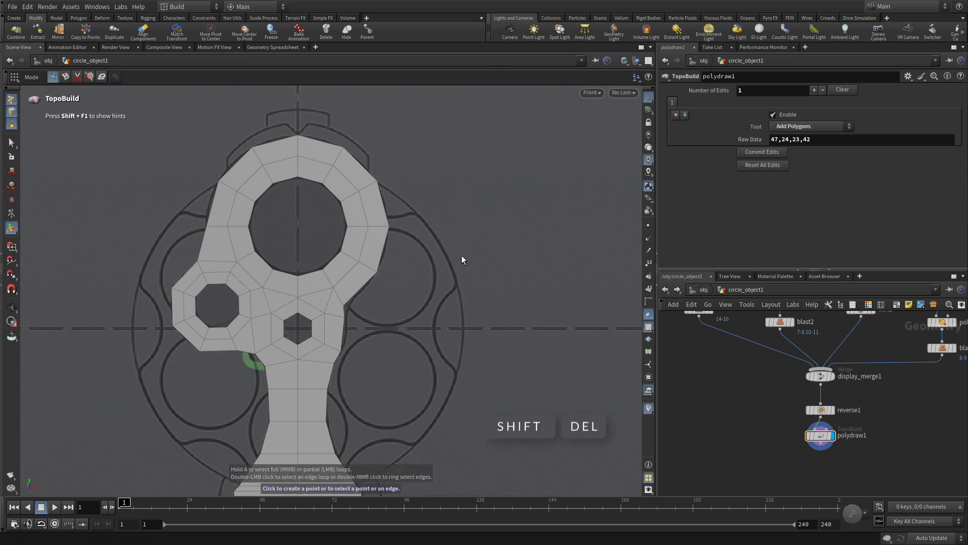
{"action": "key", "text": "shift+Delete"}
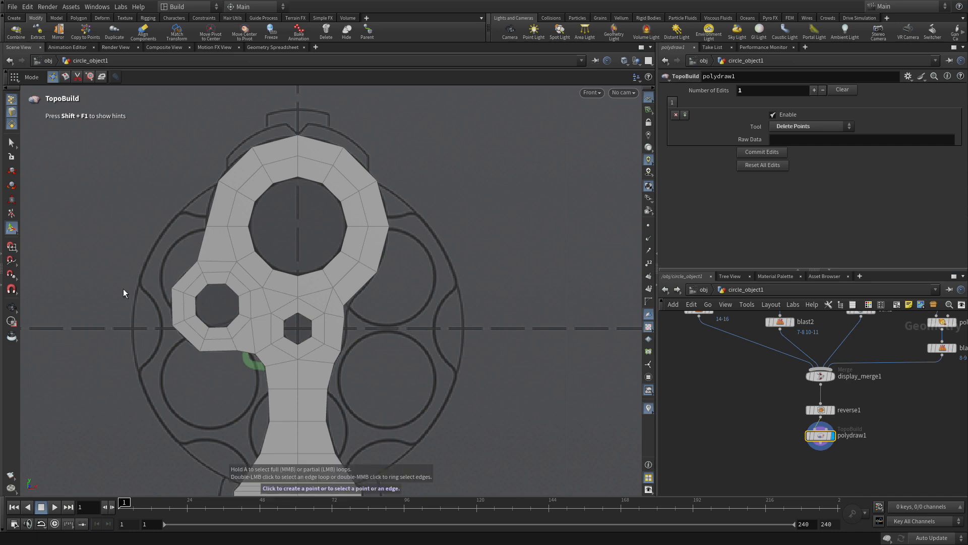
- Place three loose points to the left of the large ring, move the middle one, and delete all of these unattached points
{"action": "left_click", "coordinate": [95, 238]}
{"action": "left_click", "coordinate": [122, 192]}
{"action": "left_click", "coordinate": [174, 147]}
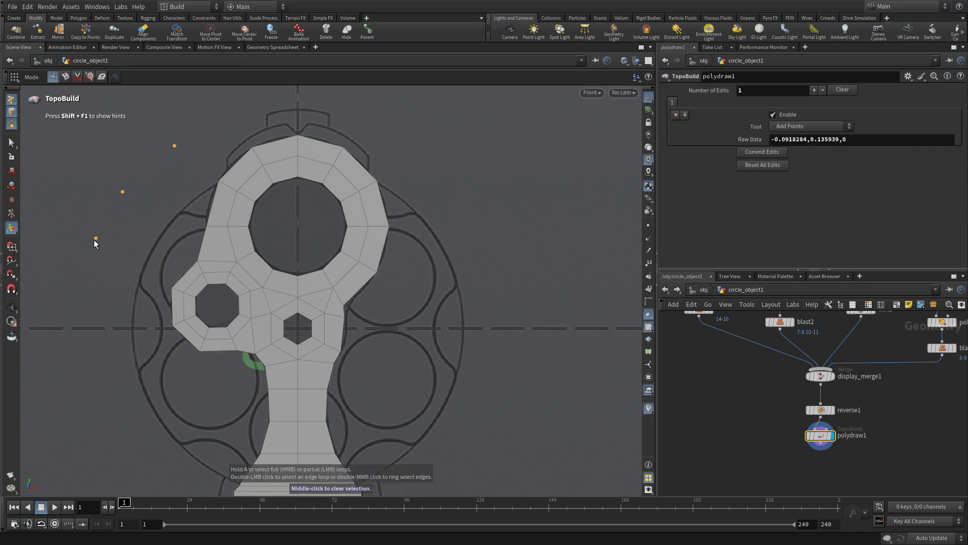
{"action": "left_click", "coordinate": [125, 191]}
{"action": "left_click_drag", "start_coordinate": [123, 193], "coordinate": [145, 180]}
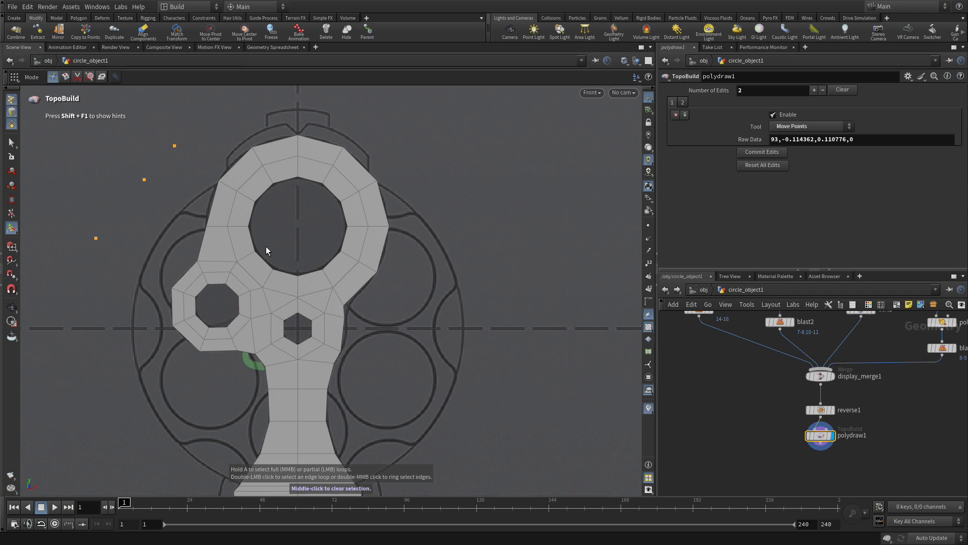
{"action": "key", "text": "shift+Delete"}
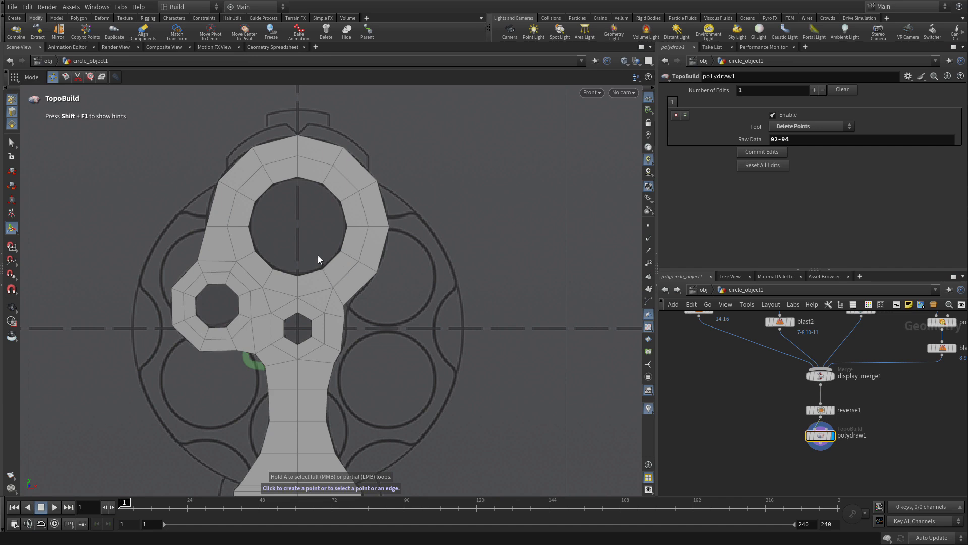
- Try to shift the whole mesh along Z with a Transform in the Right view, and undo that move
{"action": "key", "text": "ctrl+z"}
{"action": "key", "text": "space+b"}
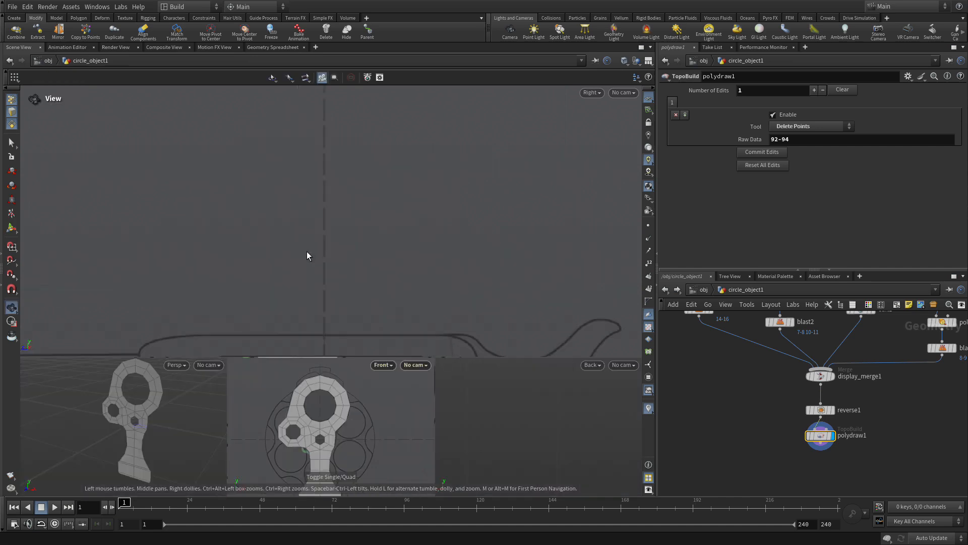
{"action": "left_click", "coordinate": [11, 142]}
{"action": "key", "text": "n"}
{"action": "key", "text": "4"}
{"action": "key", "text": "n"}
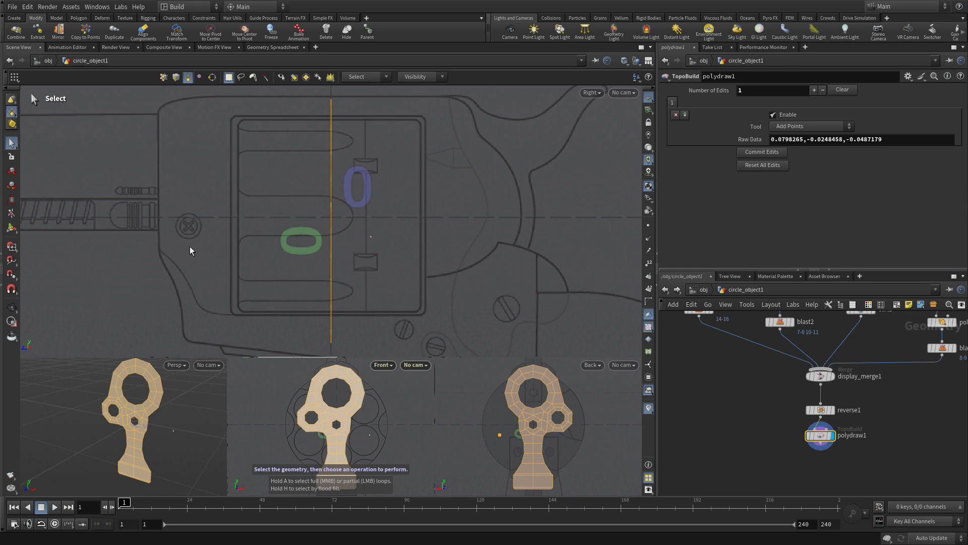
{"action": "key", "text": "Tab"}
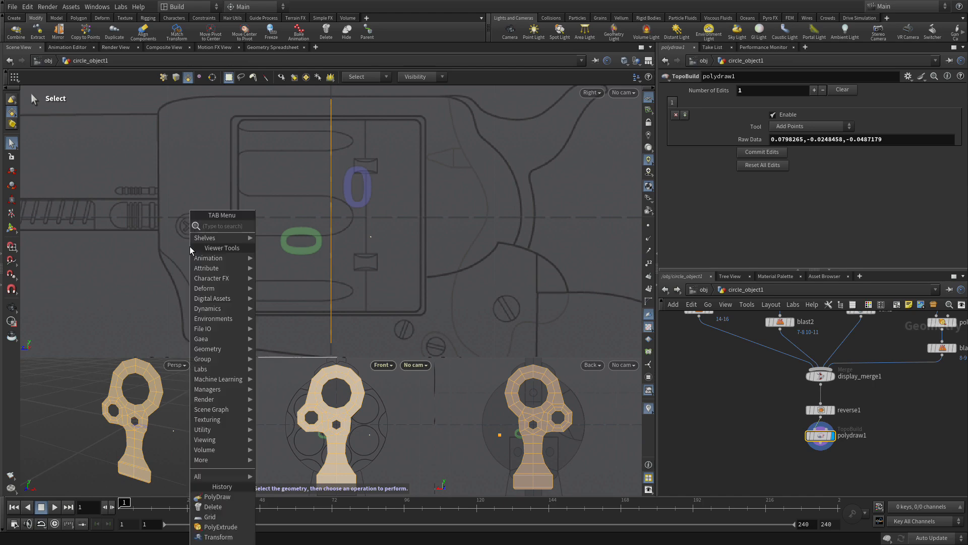
{"action": "type", "text": "tran"}
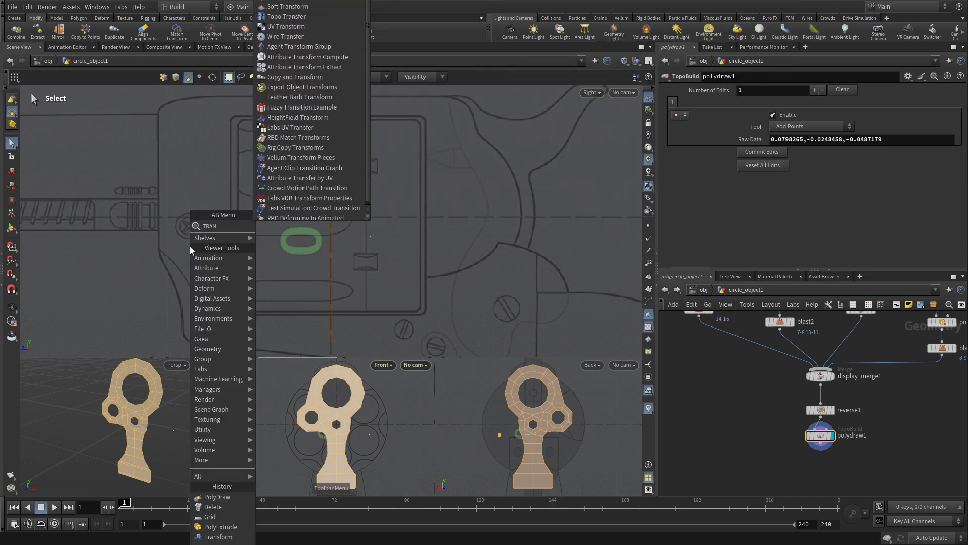
{"action": "key", "text": "Return"}
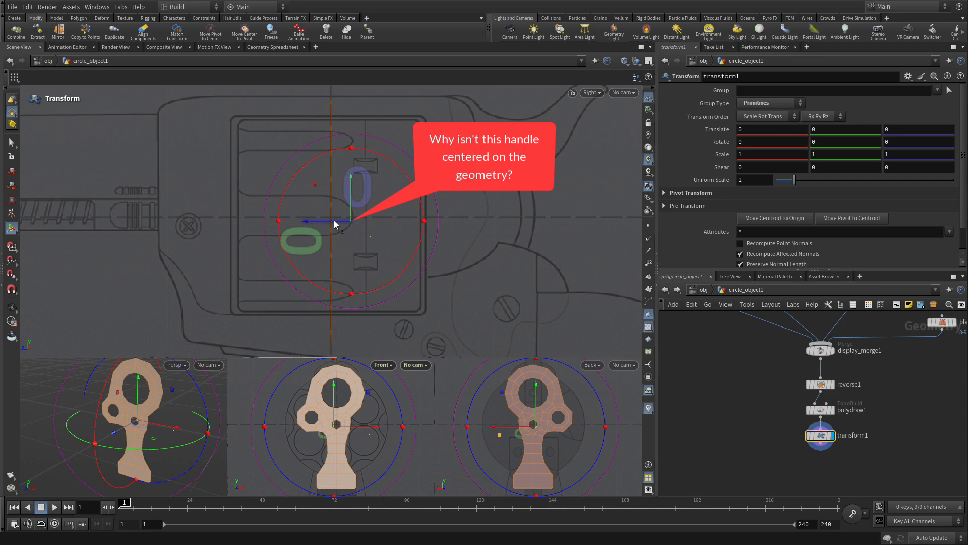
{"action": "left_click_drag", "start_coordinate": [335, 225], "coordinate": [264, 222]}
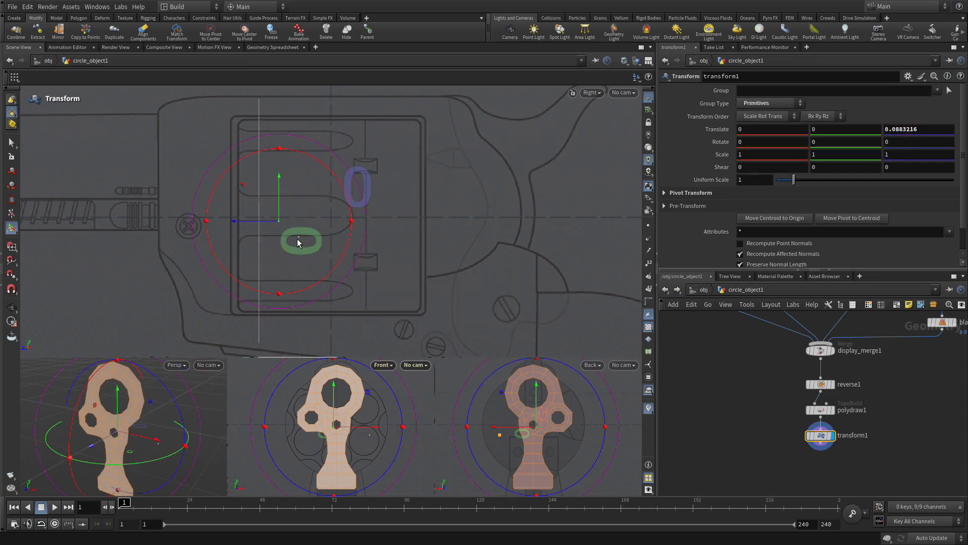
{"action": "key", "text": "ctrl+z"}
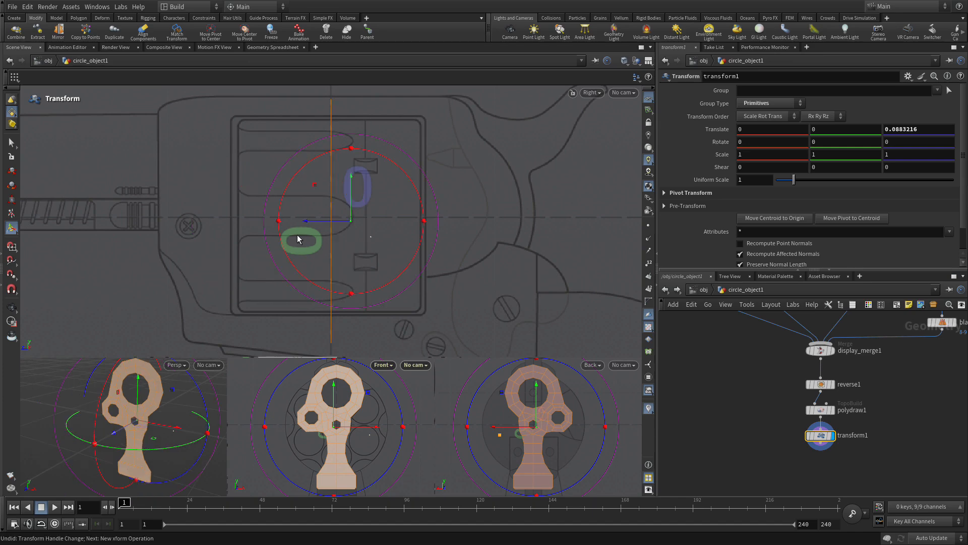
- Remove the Transform node after polydraw1 and delete the unattached stray point in polydraw1
{"action": "left_click_drag", "start_coordinate": [852, 448], "coordinate": [723, 425]}
{"action": "left_click", "coordinate": [818, 410]}
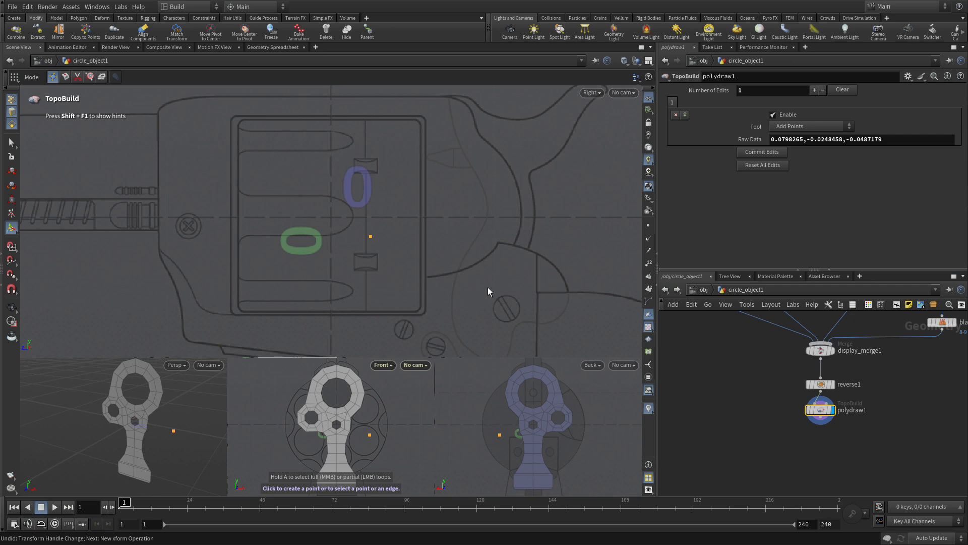
{"action": "key", "text": "shift+Delete"}
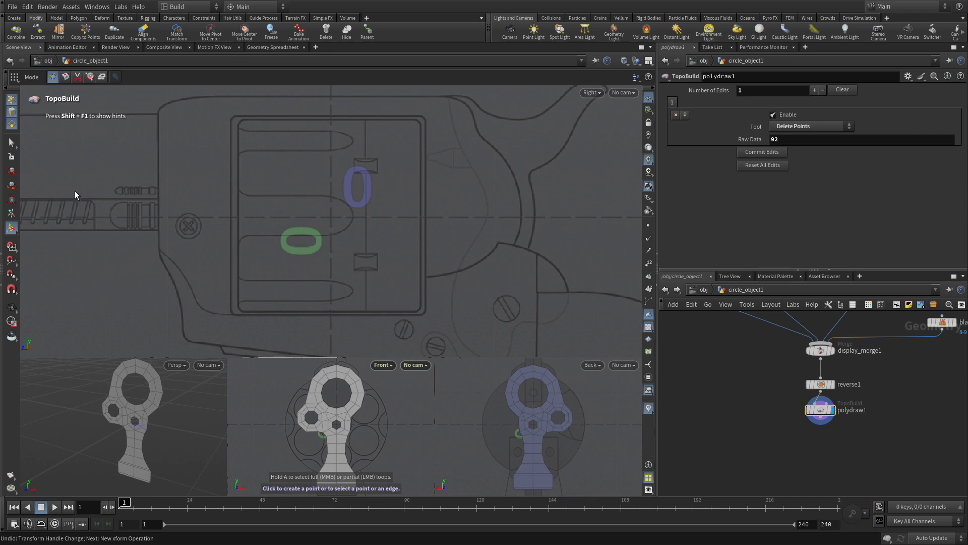
- Apply a Transform to all primitives and move the mesh to Z 0.211848, at the frame's front edge in the side reference
{"action": "left_click", "coordinate": [11, 143]}
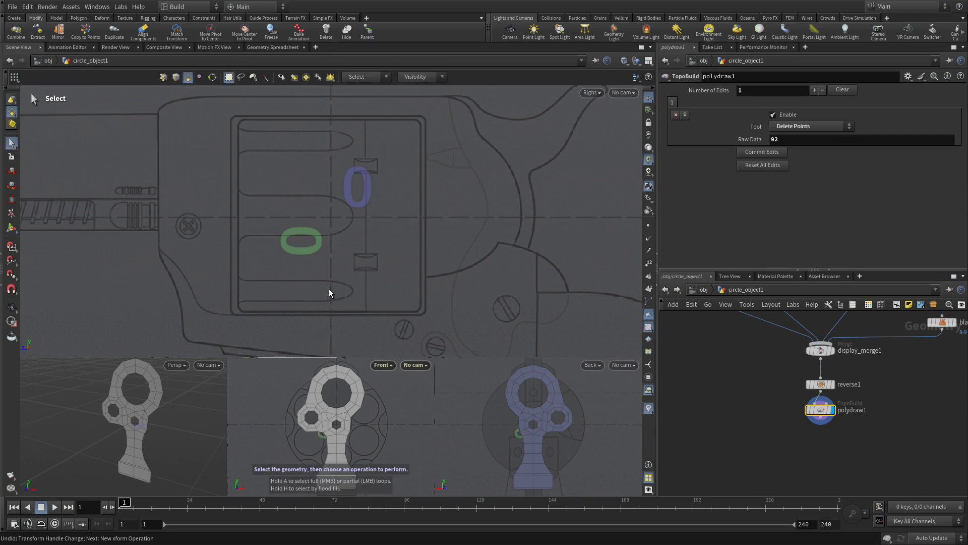
{"action": "key", "text": "n"}
{"action": "key", "text": "Tab"}
{"action": "type", "text": "TRANS"}
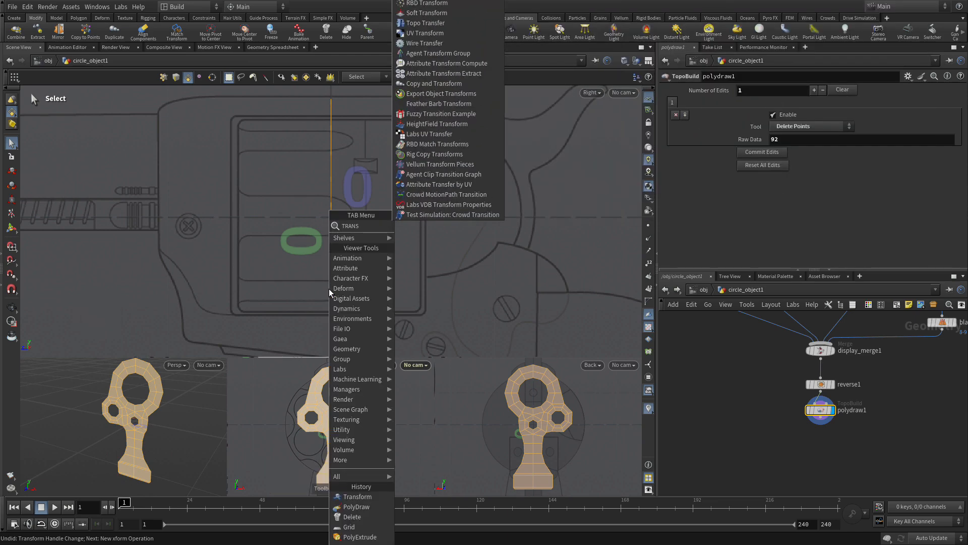
{"action": "key", "text": "Return"}
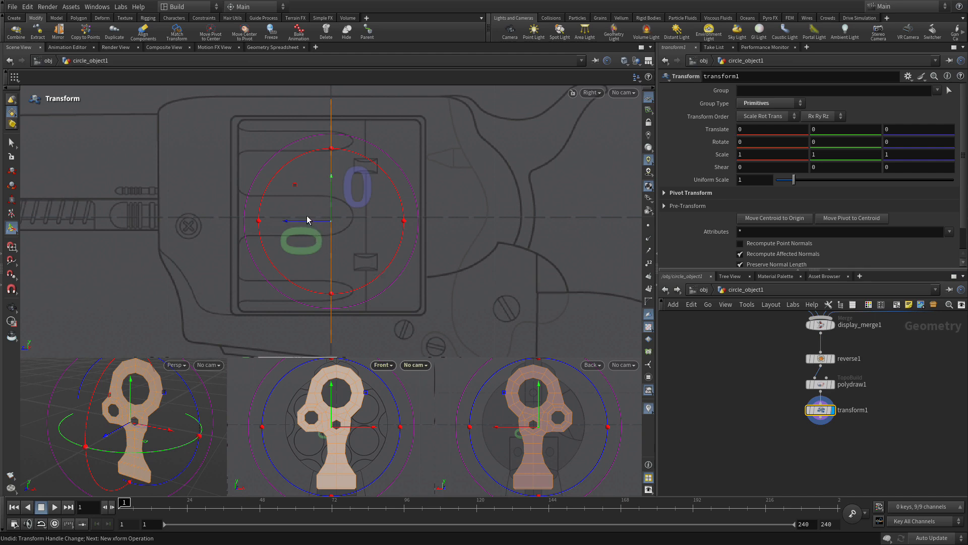
{"action": "left_click_drag", "start_coordinate": [307, 220], "coordinate": [135, 212]}
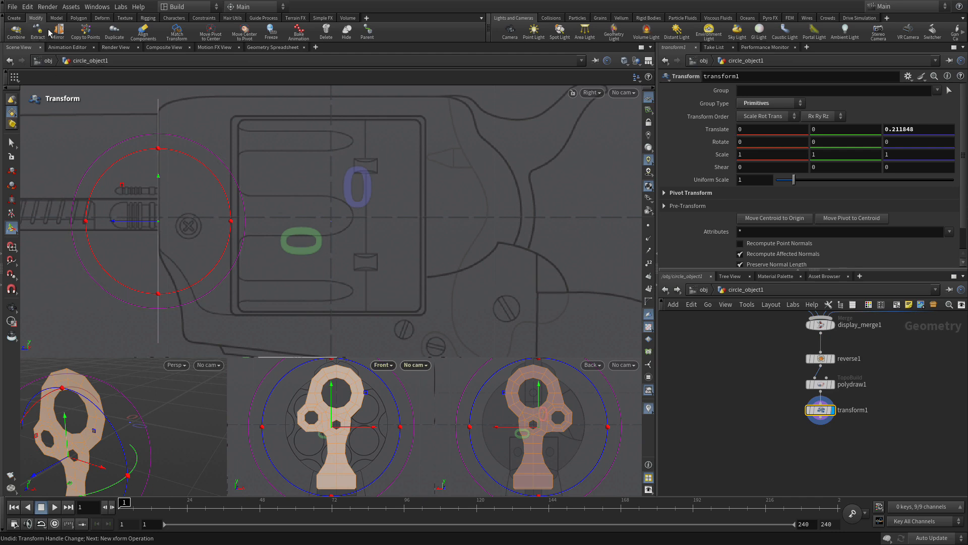
- PolyExtrude the whole mesh by about -0.09 toward the cylinder window in the side reference
{"action": "left_click", "coordinate": [81, 18]}
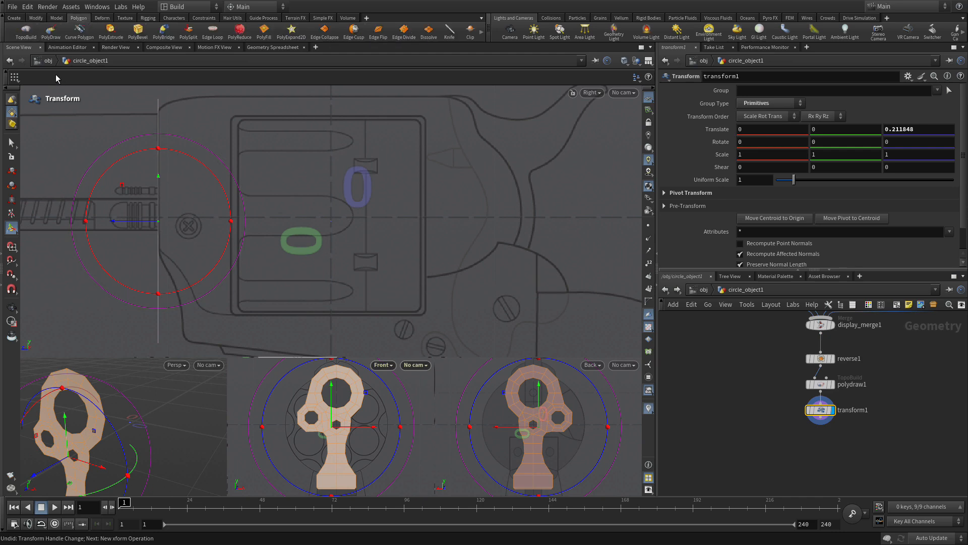
{"action": "left_click", "coordinate": [108, 32]}
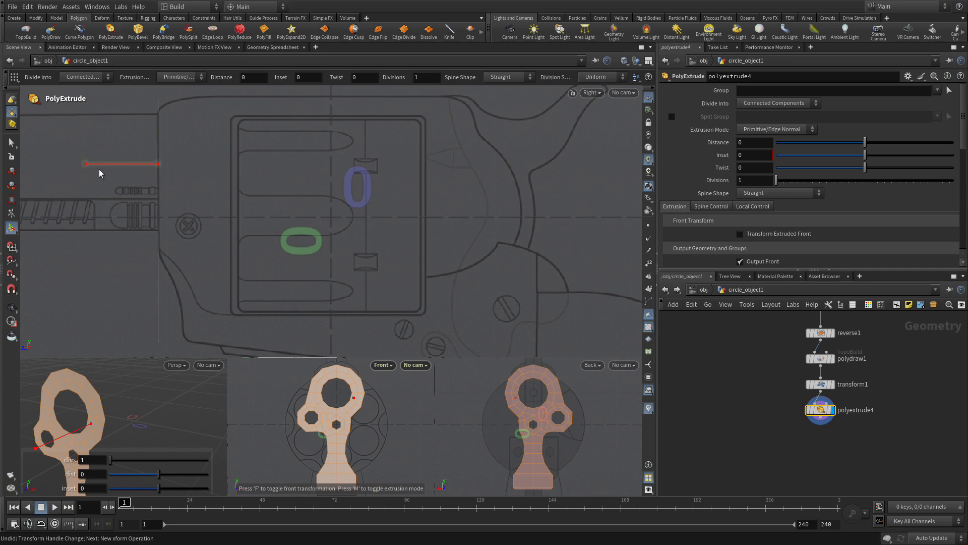
{"action": "left_click_drag", "start_coordinate": [99, 163], "coordinate": [173, 155]}
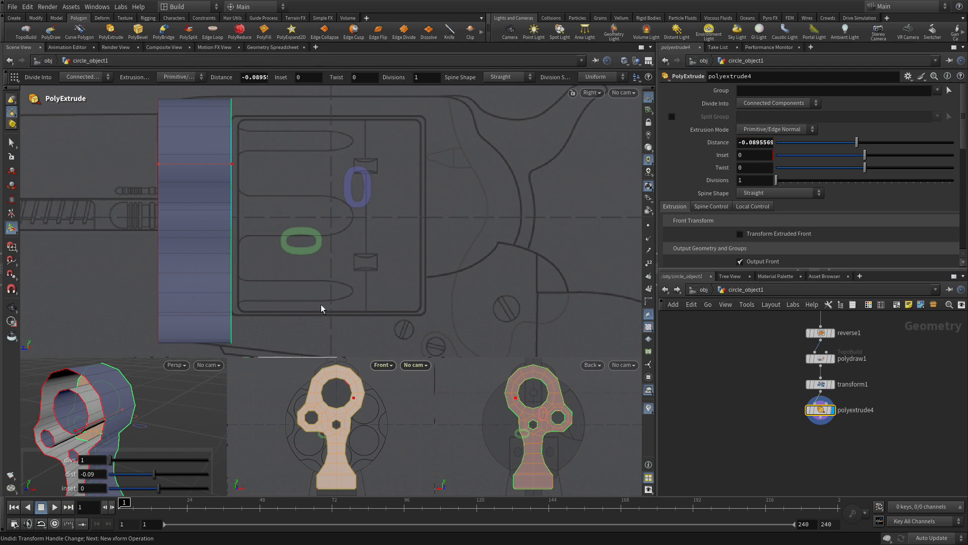
- Enable Output Back for the extrusion and set its Divisions to 2
{"action": "scroll", "coordinate": [776, 246], "scroll_direction": "down", "scroll_amount": 2}
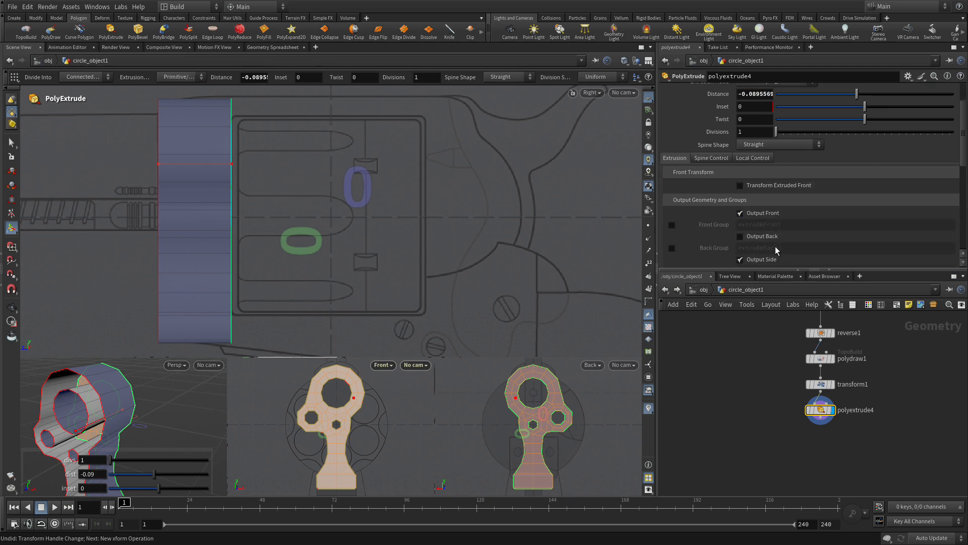
{"action": "left_click", "coordinate": [768, 237]}
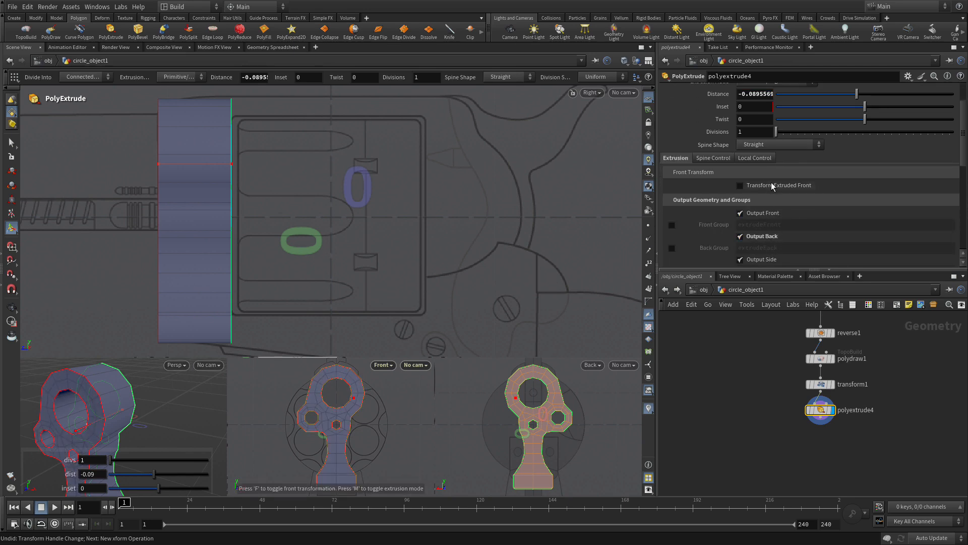
{"action": "scroll", "coordinate": [776, 185], "scroll_direction": "up", "scroll_amount": 2}
{"action": "scroll", "coordinate": [776, 186], "scroll_direction": "up", "scroll_amount": 2}
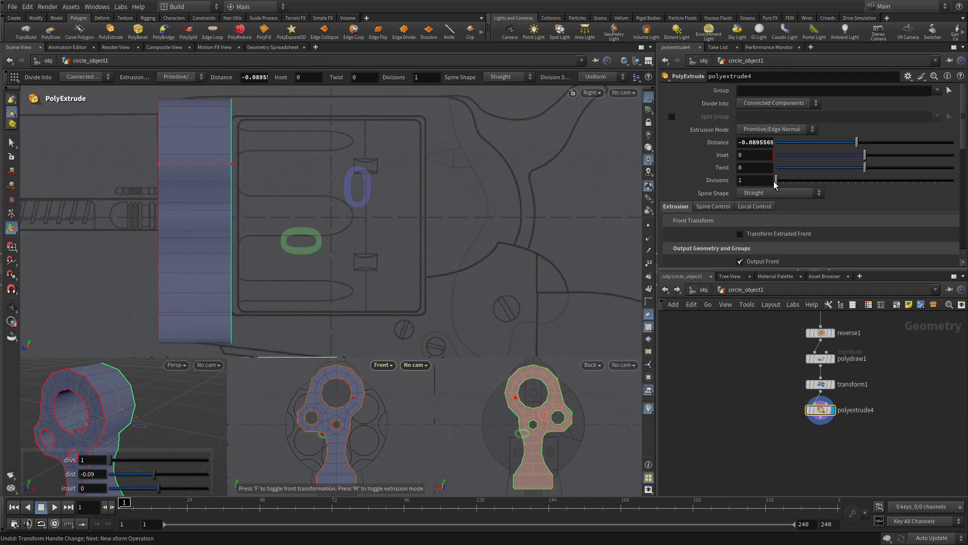
{"action": "left_click", "coordinate": [739, 181]}
{"action": "type", "text": "2"}
{"action": "key", "text": "Return"}
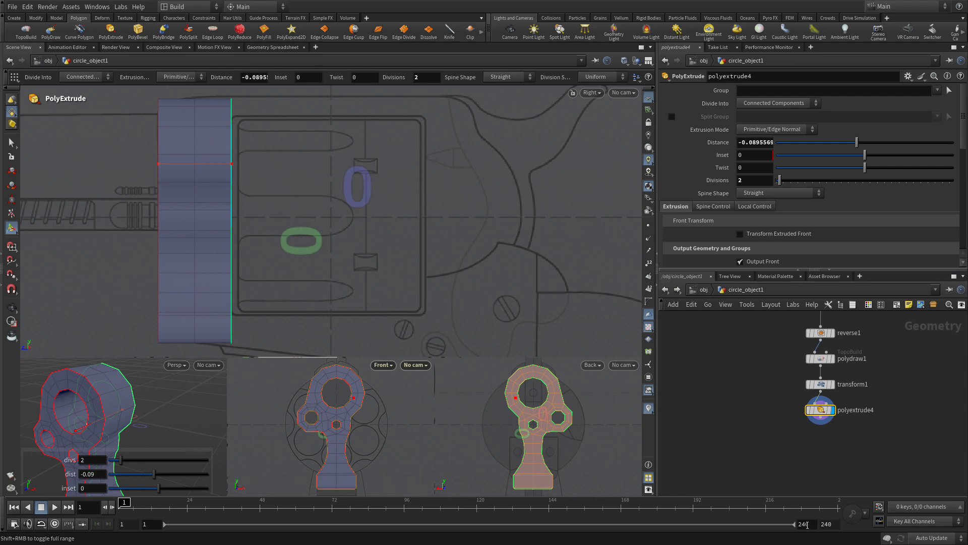
{"action": "left_click", "coordinate": [832, 444]}
{"action": "key", "text": "Tab"}
{"action": "type", "text": "reverse"}
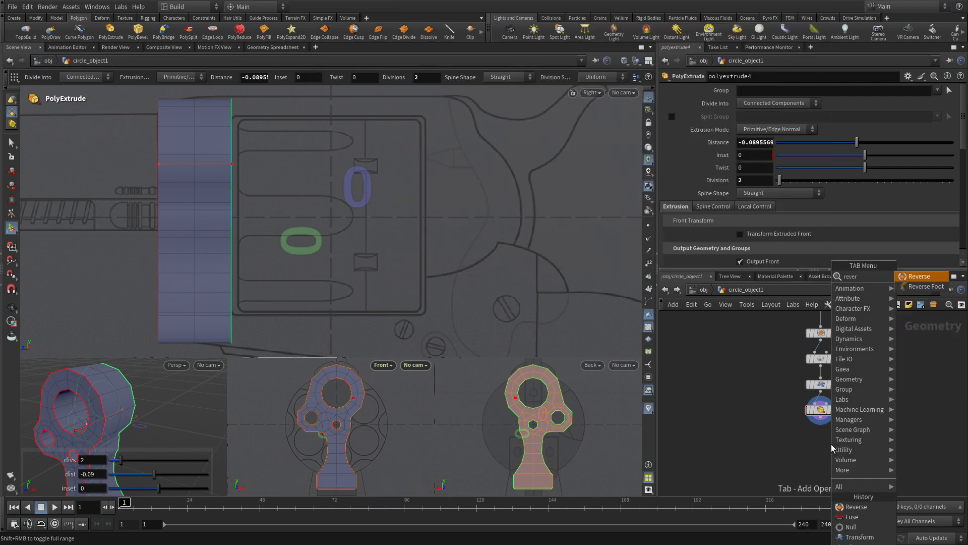
{"action": "key", "text": "Return"}
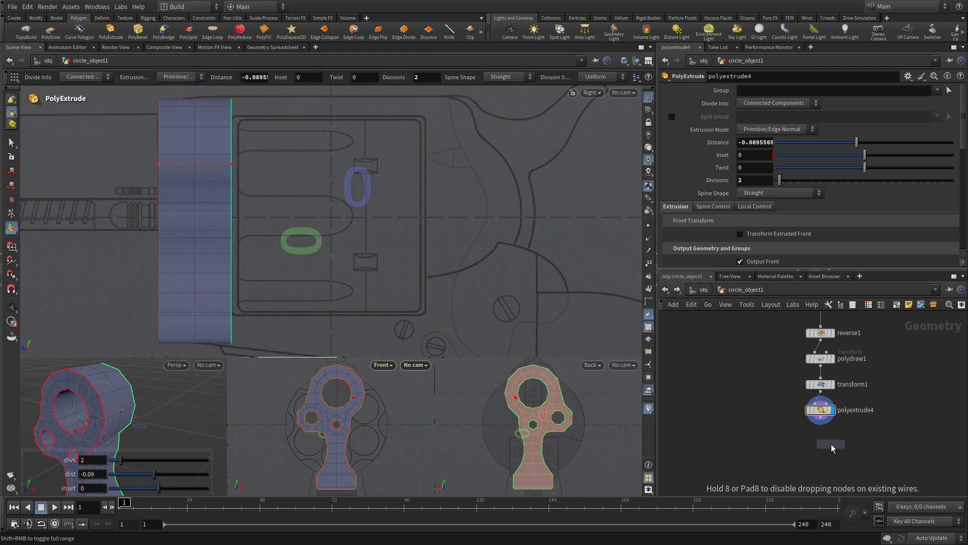
{"action": "key", "text": "Escape"}
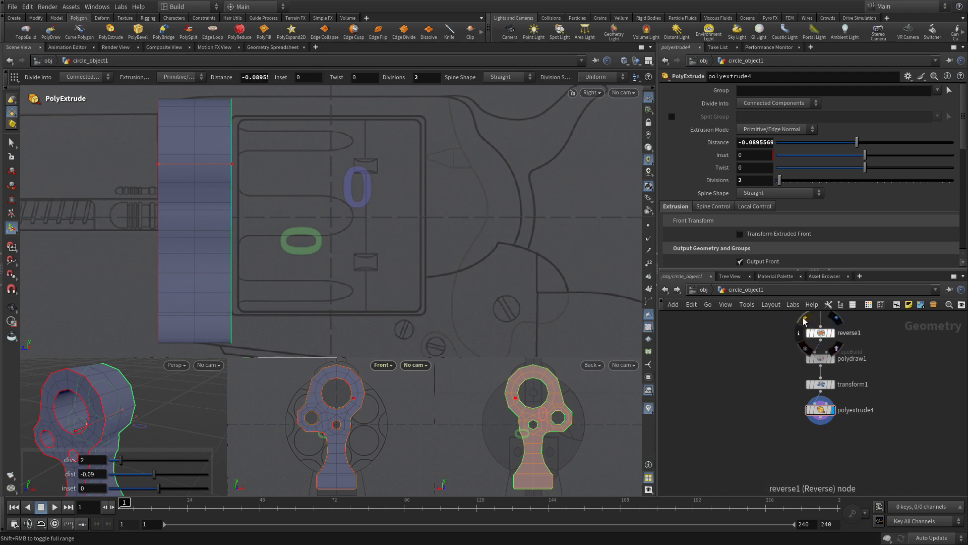
{"action": "left_click", "coordinate": [804, 321]}
{"action": "left_click", "coordinate": [804, 321]}
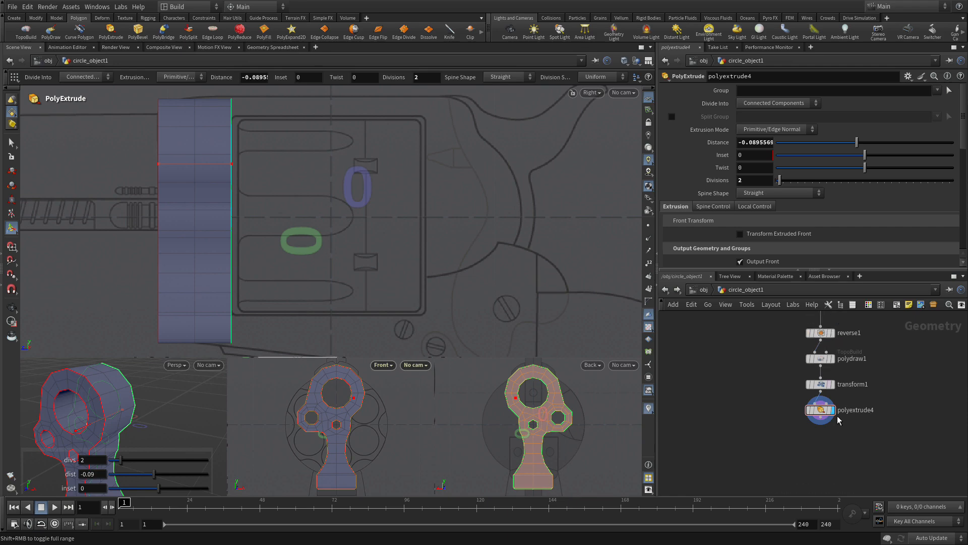
- Add a Reverse node below polyextrude4, connect it to the extrusion's output, and display its result
{"action": "key", "text": "Tab"}
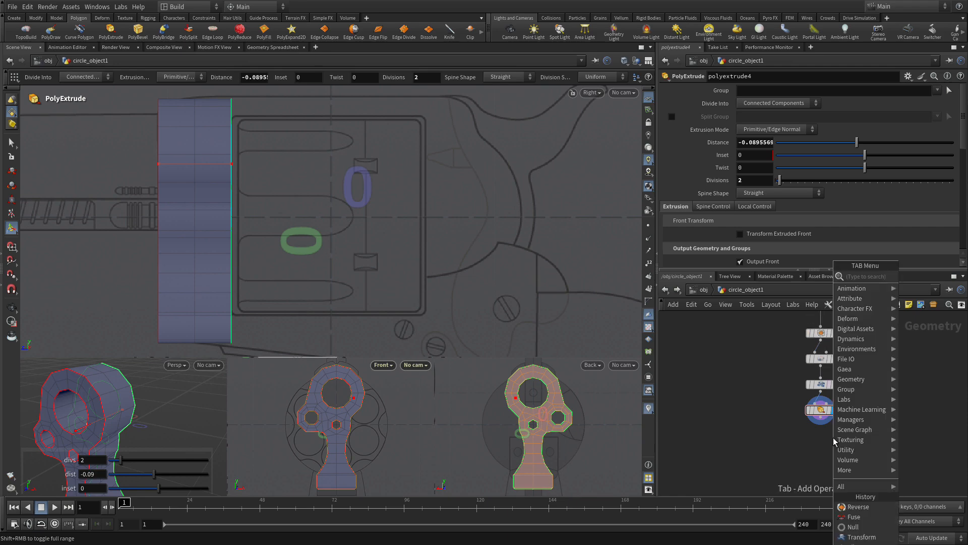
{"action": "type", "text": "revers"}
{"action": "key", "text": "Return"}
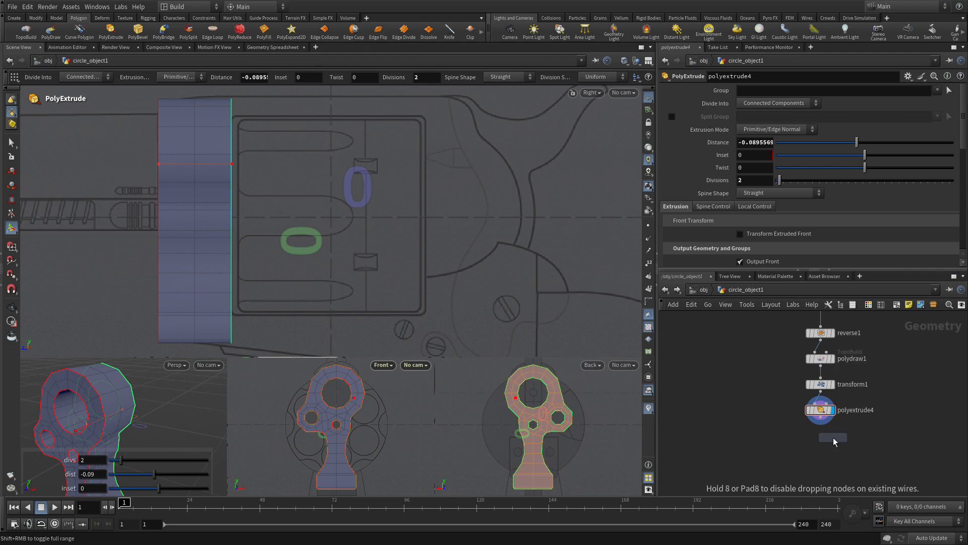
{"action": "left_click", "coordinate": [819, 444]}
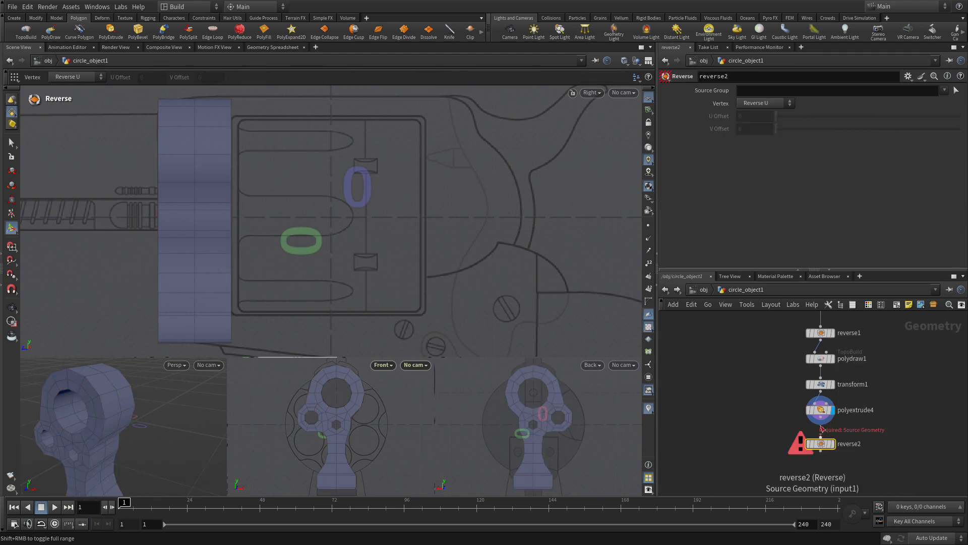
{"action": "left_click", "coordinate": [821, 425]}
{"action": "left_click", "coordinate": [823, 444]}
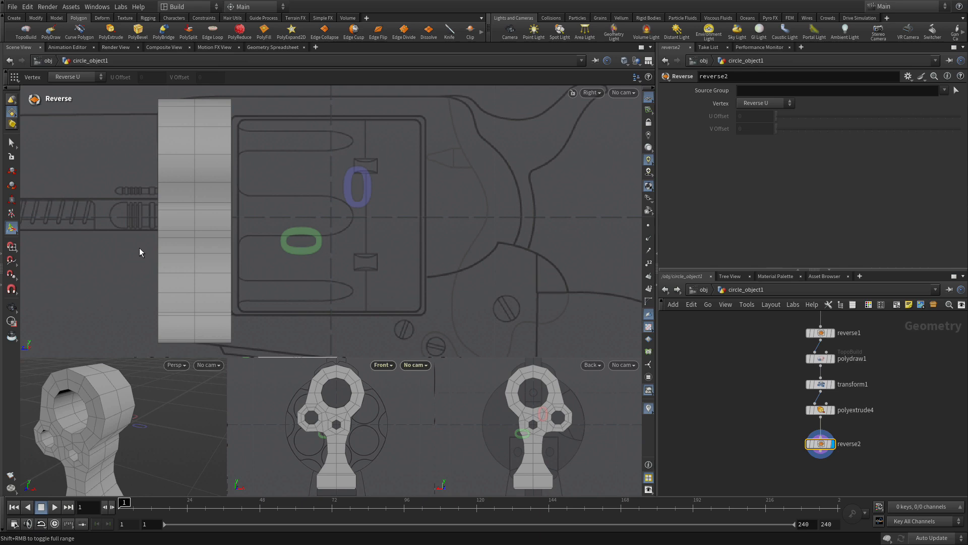
- In wireframe, select the front-edge points on the mesh's lower part and move them back along Z toward the reference curve
{"action": "key", "text": "s"}
{"action": "key", "text": "w"}
{"action": "key", "text": "2"}
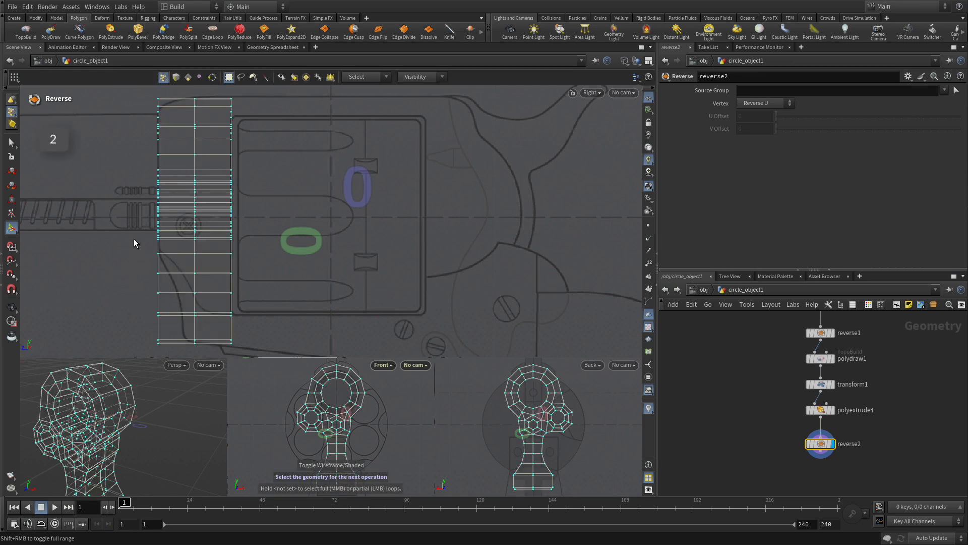
{"action": "left_click_drag", "start_coordinate": [140, 265], "coordinate": [178, 364]}
{"action": "key", "text": "t"}
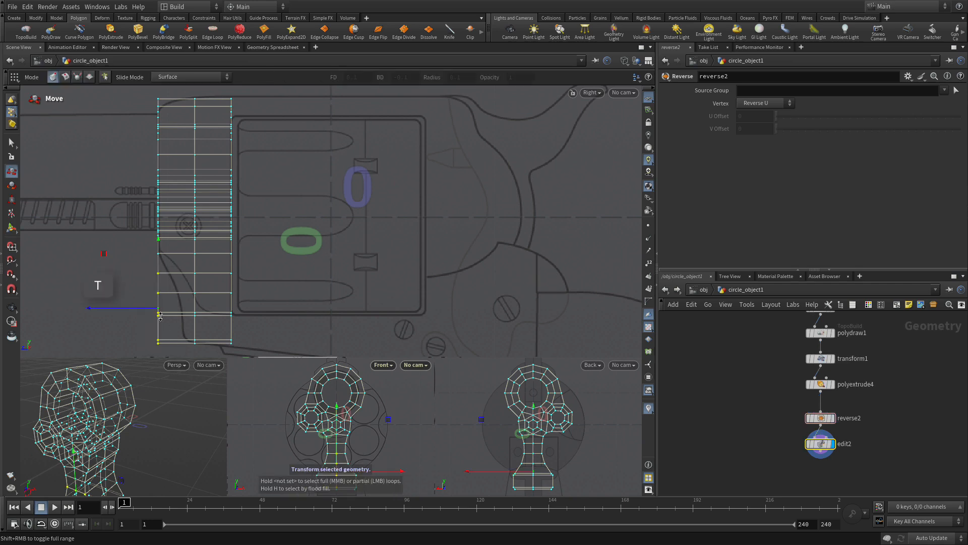
{"action": "left_click_drag", "start_coordinate": [136, 308], "coordinate": [191, 358]}
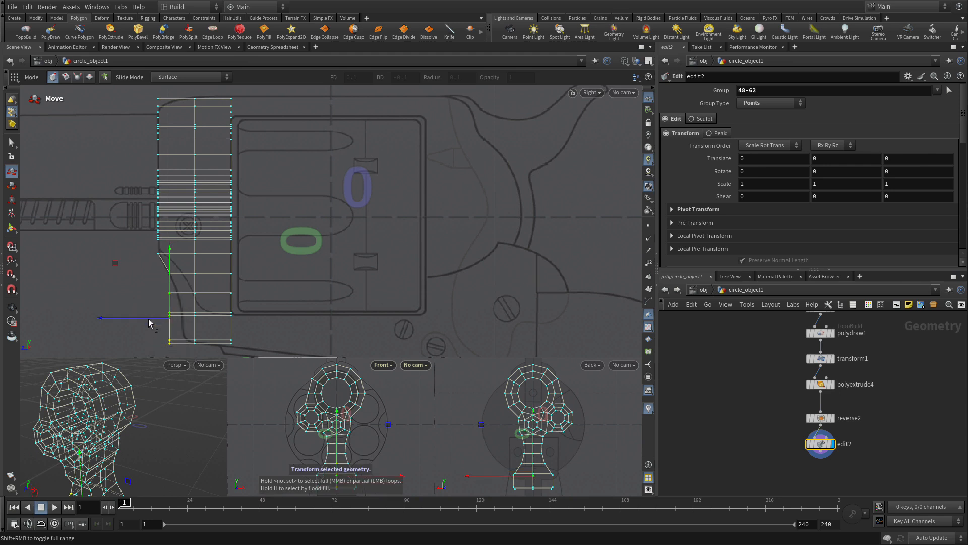
- Move the lower rows of front-edge points further back, shifting points 48-50 by -0.0037058 in Z, to follow the frame's reference curve
{"action": "left_click_drag", "start_coordinate": [146, 317], "coordinate": [164, 347]}
{"action": "left_click", "coordinate": [132, 296]}
{"action": "key", "text": "s"}
{"action": "key", "text": "s"}
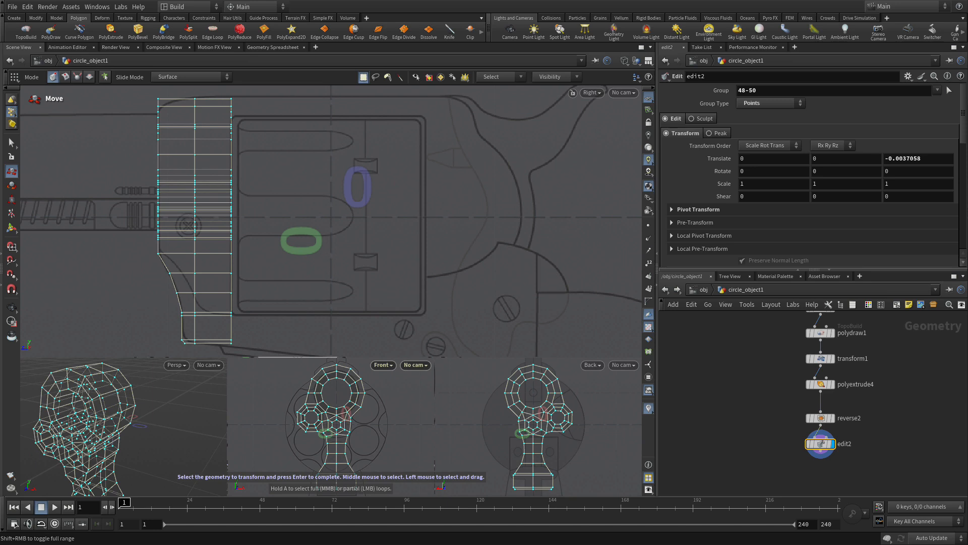
- Return to shaded display and examine the extruded frame part in an enlarged perspective view
{"action": "key", "text": "w"}
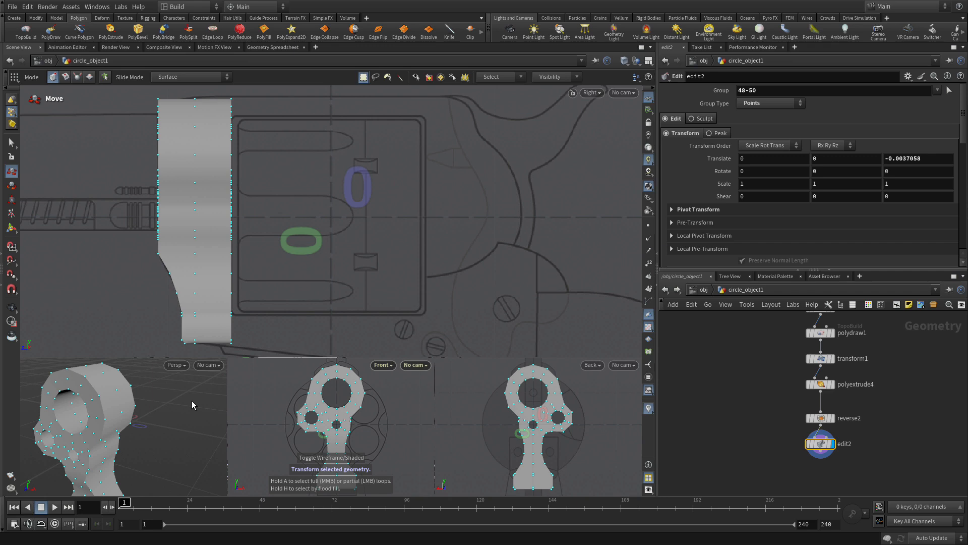
{"action": "key", "text": "Escape"}
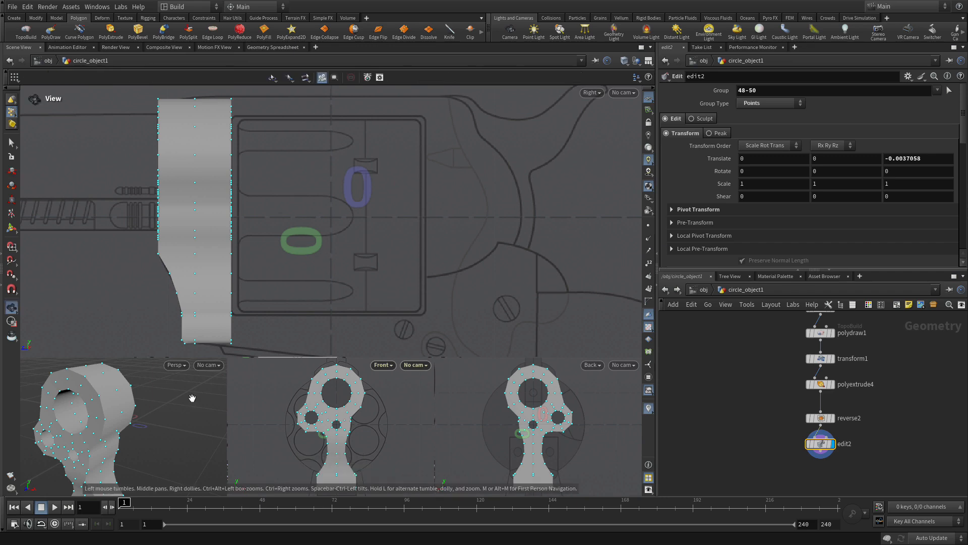
{"action": "key", "text": "space+b"}
{"action": "left_click_drag", "start_coordinate": [302, 300], "coordinate": [126, 303]}
{"action": "key", "text": "t"}
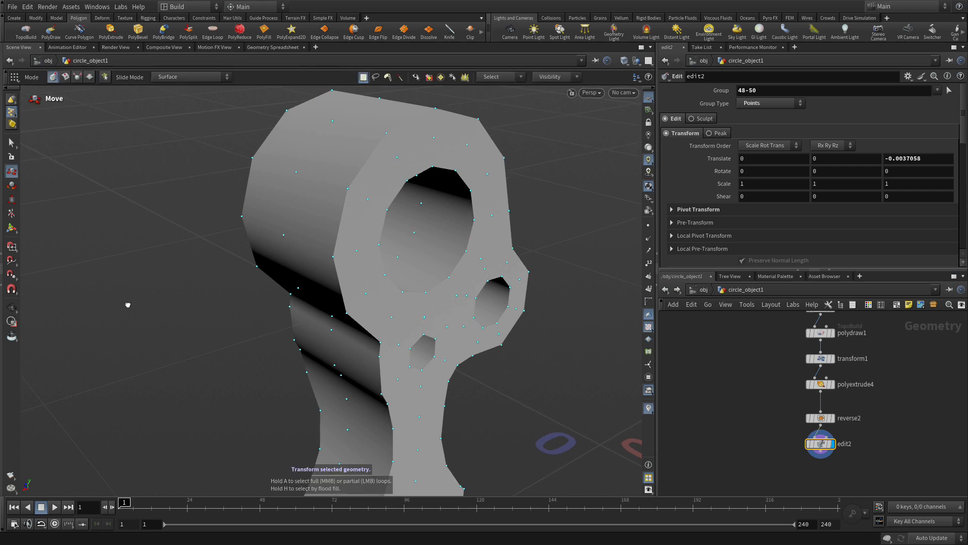
- Set the perspective view's shading to Smooth Wire Shaded to show the frame part's mesh edges
{"action": "key", "text": "4"}
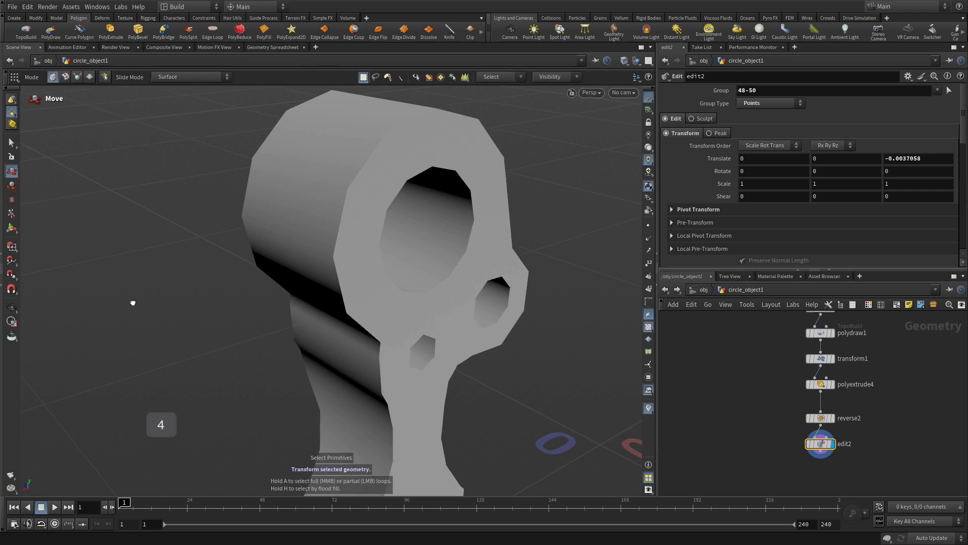
{"action": "middle_click_drag", "start_coordinate": [305, 326], "coordinate": [221, 337], "text": "alt"}
{"action": "left_click_drag", "start_coordinate": [198, 336], "coordinate": [235, 333]}
{"action": "key", "text": "t"}
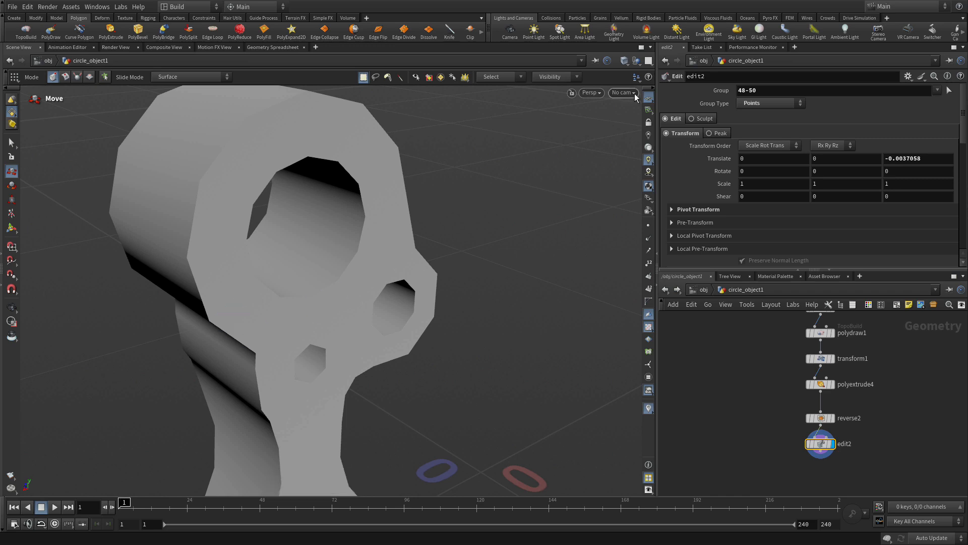
{"action": "left_click", "coordinate": [624, 62]}
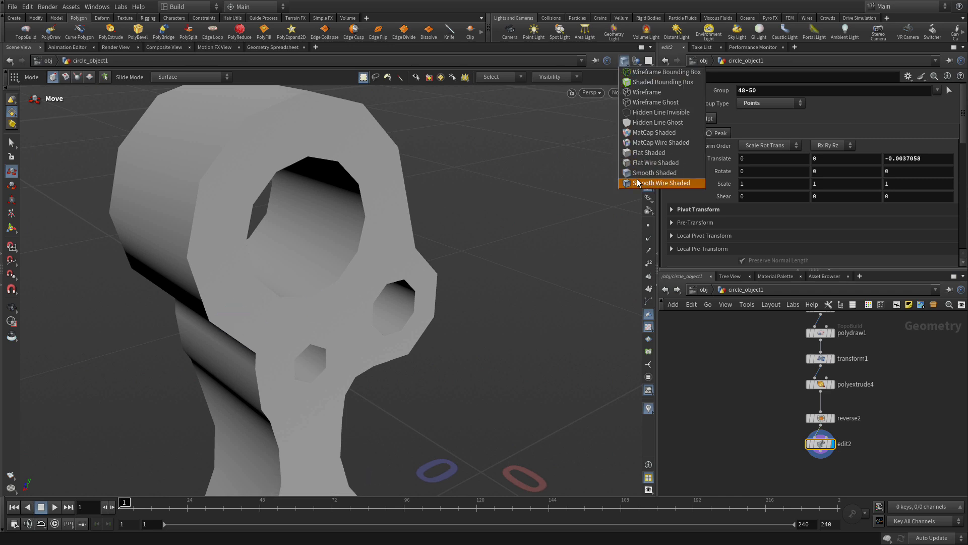
{"action": "left_click", "coordinate": [637, 180]}
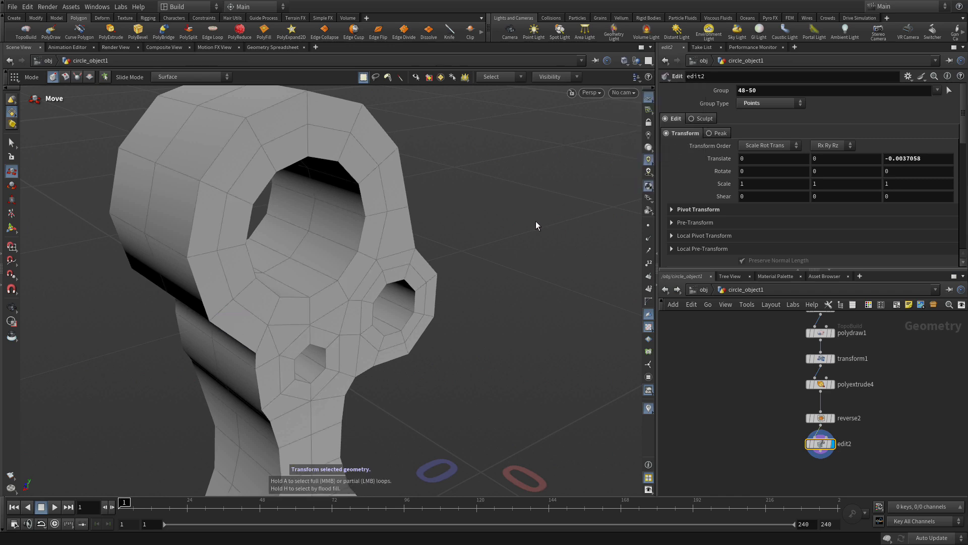
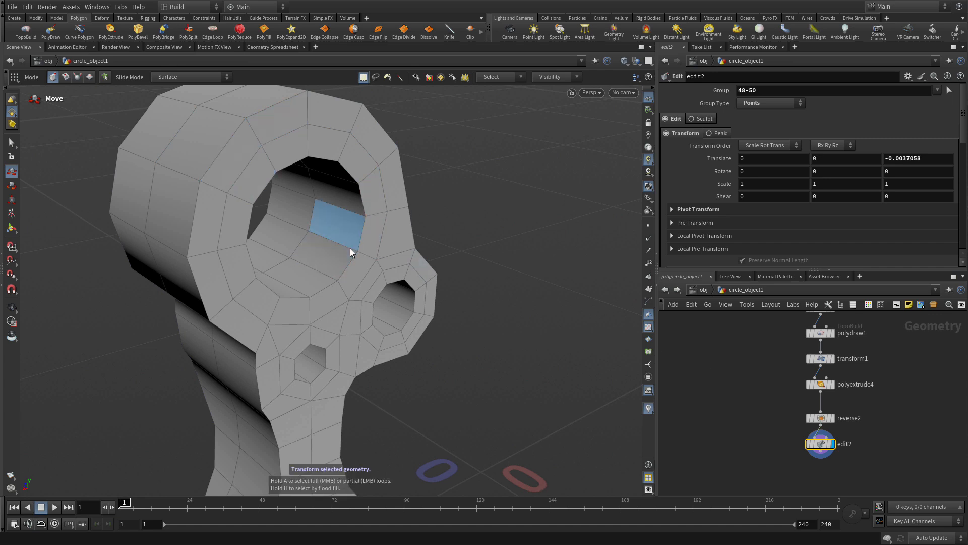
- Use PolySplit to cut a diagonal edge across the large ring's upper-left face, from its outer corner to the inner edge loop
{"action": "key", "text": "c"}
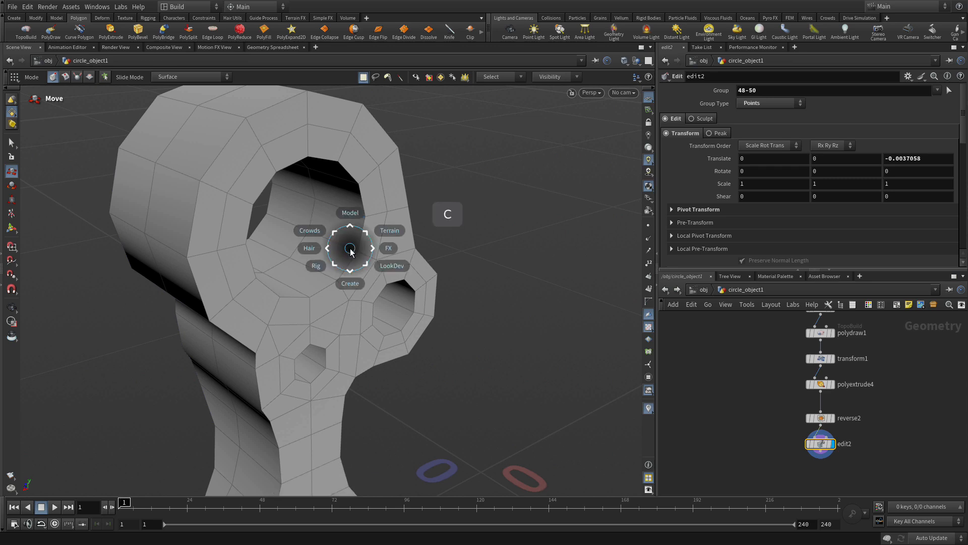
{"action": "left_click", "coordinate": [352, 215]}
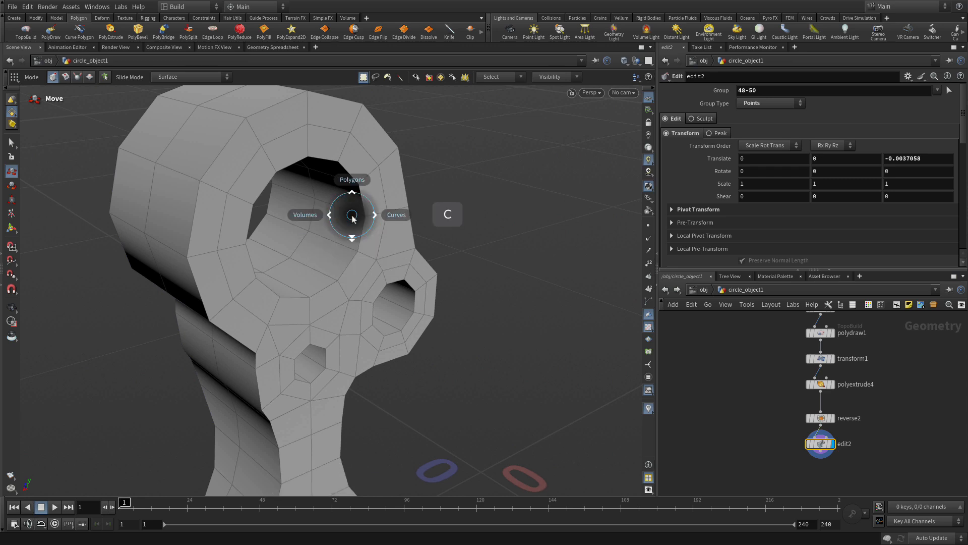
{"action": "left_click", "coordinate": [352, 179]}
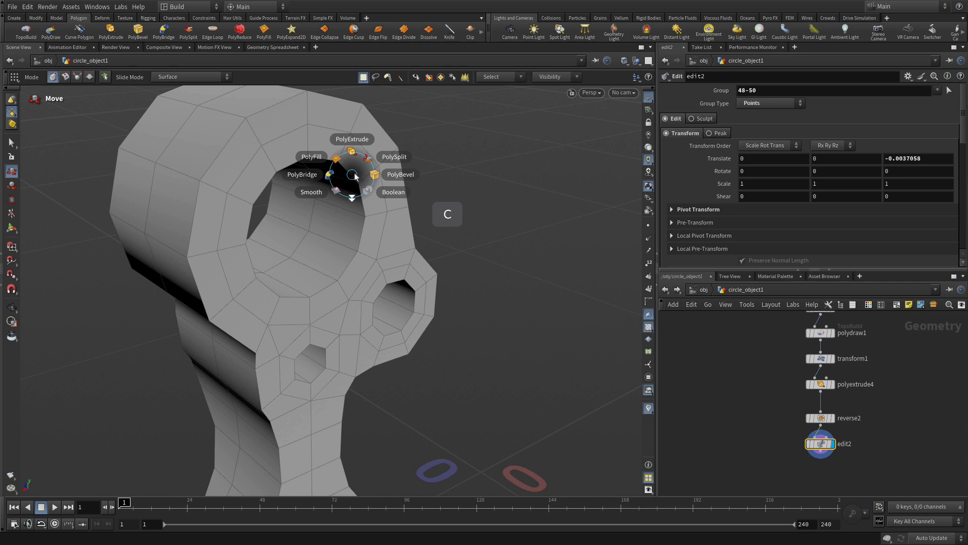
{"action": "left_click", "coordinate": [389, 156]}
{"action": "left_click", "coordinate": [200, 180]}
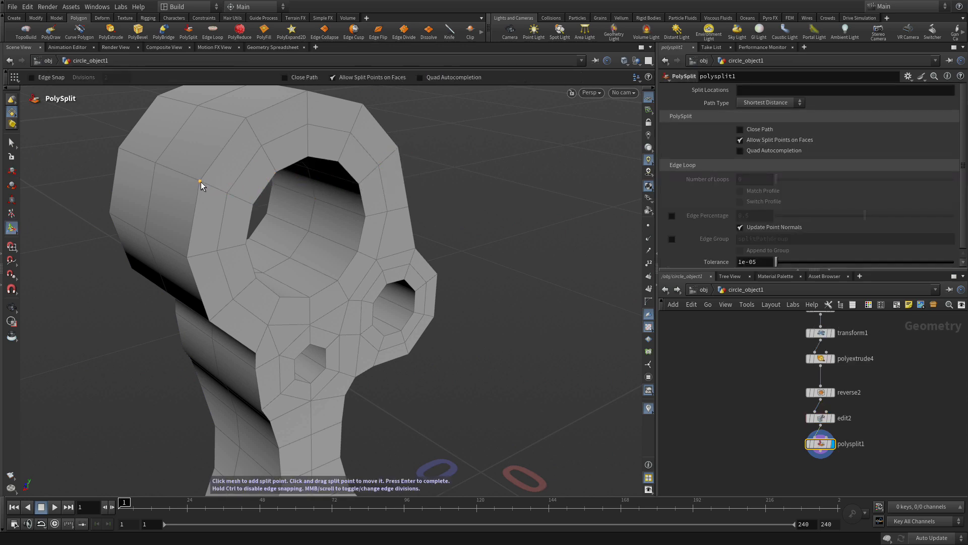
{"action": "left_click", "coordinate": [261, 146]}
{"action": "key", "text": "Return"}
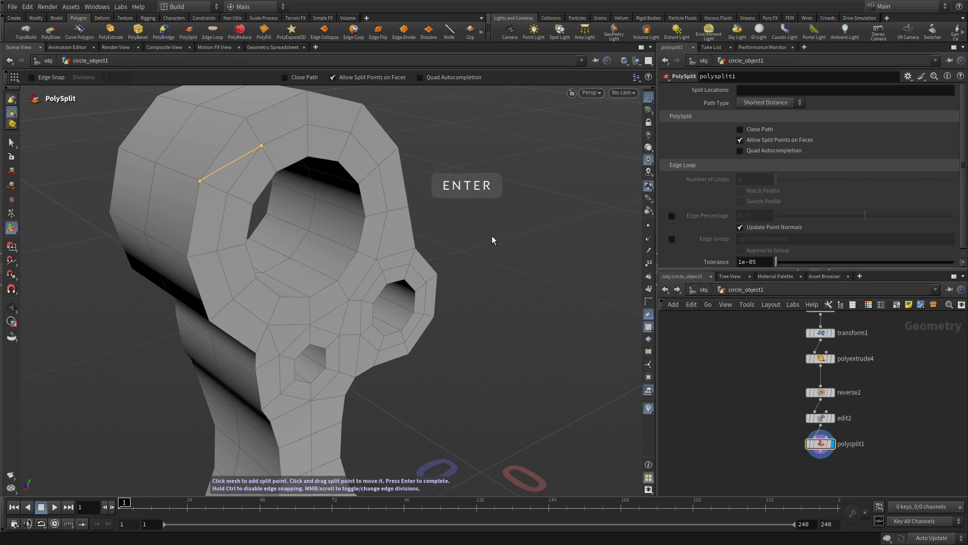
- Repeat PolySplit with a diagonal edge across the large ring's upper-right face, from the inner edge loop to the outer corner
{"action": "key", "text": "q"}
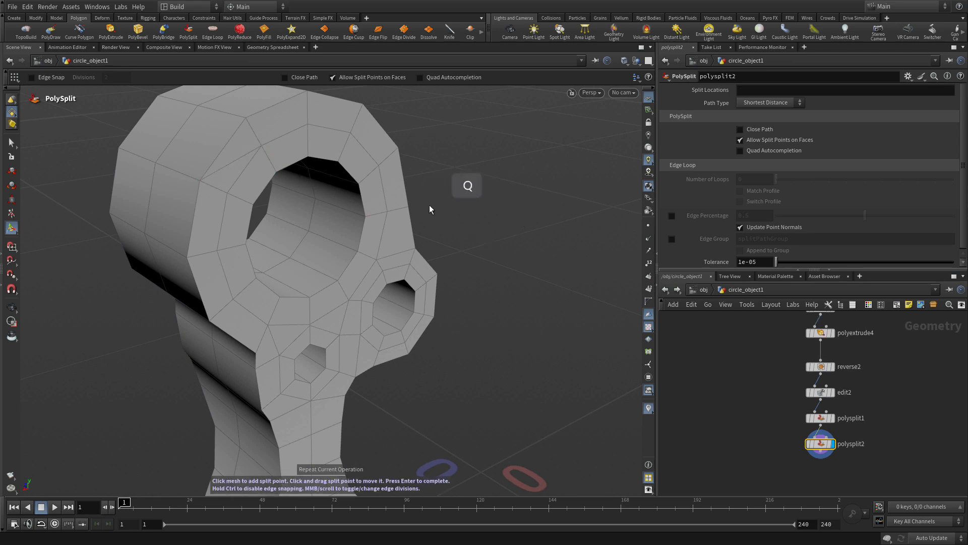
{"action": "left_click", "coordinate": [350, 132]}
{"action": "left_click", "coordinate": [398, 148]}
{"action": "key", "text": "Return"}
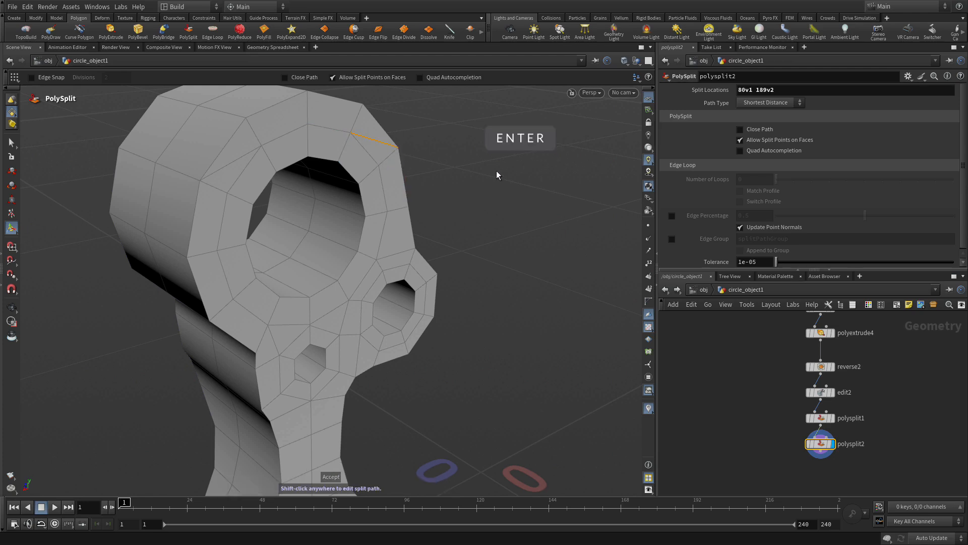
- Select the four faces along the upper rim of the large ring and PolyExtrude them about 0.296 rearward along the top strap
{"action": "mouse_move", "coordinate": [837, 420]}
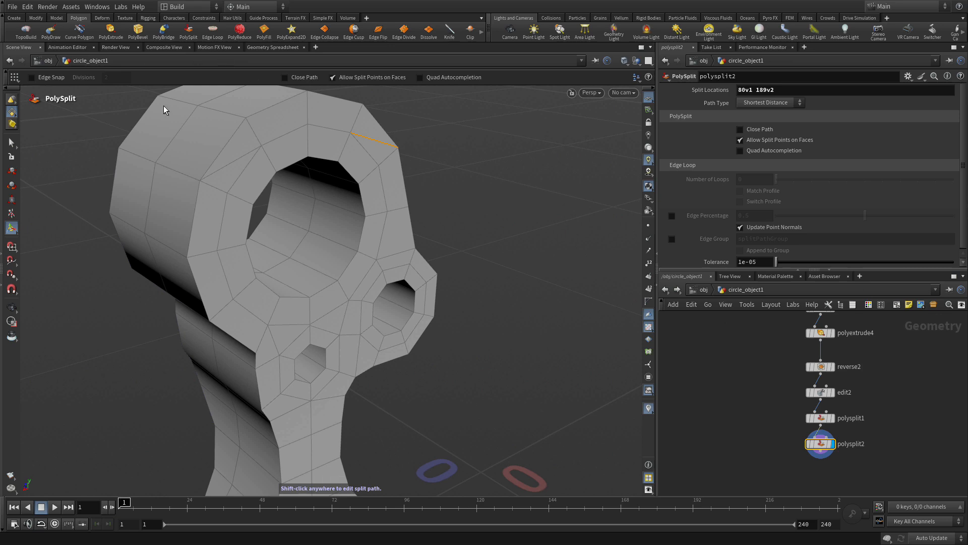
{"action": "key", "text": "4"}
{"action": "key", "text": "4"}
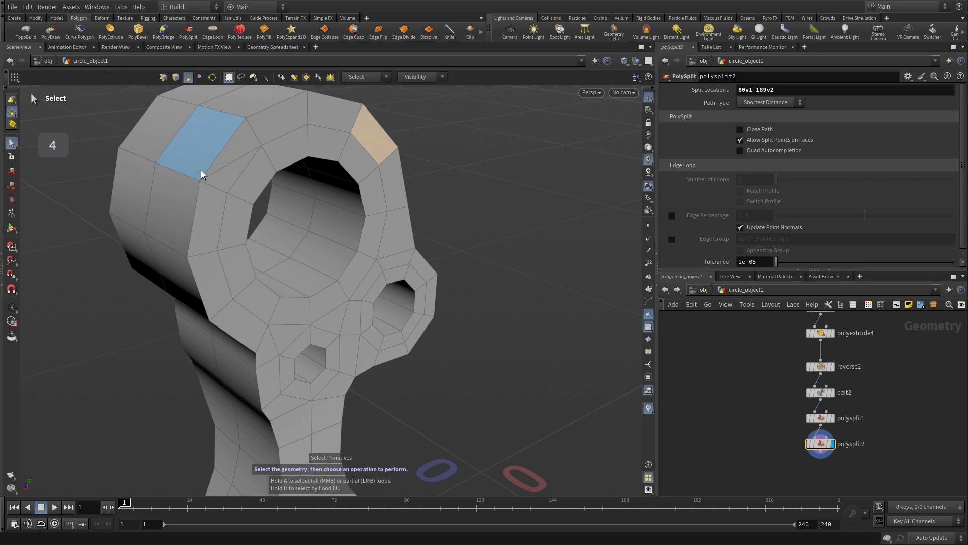
{"action": "left_click", "coordinate": [235, 154]}
{"action": "left_click", "coordinate": [284, 132], "text": "shift"}
{"action": "left_click", "coordinate": [335, 124], "text": "shift"}
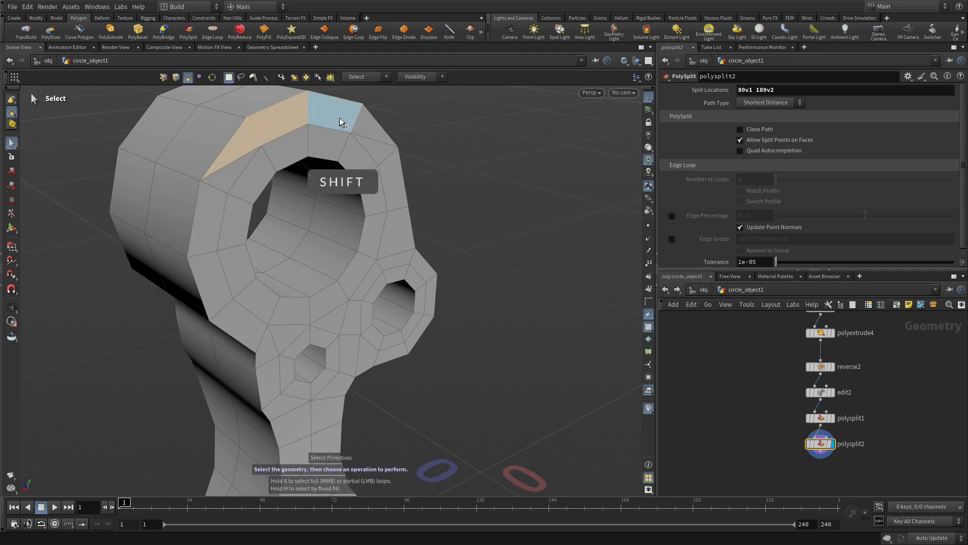
{"action": "left_click", "coordinate": [377, 140], "text": "shift"}
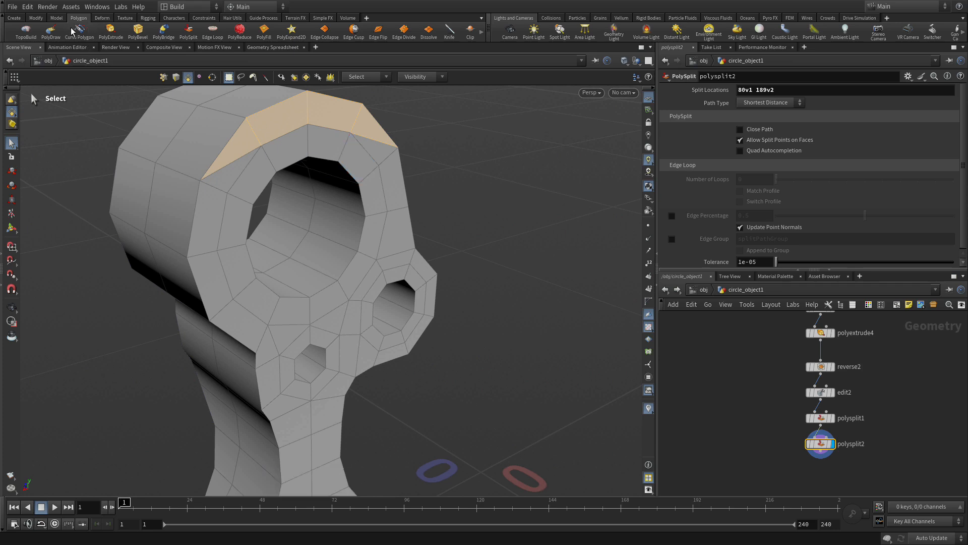
{"action": "left_click", "coordinate": [116, 28]}
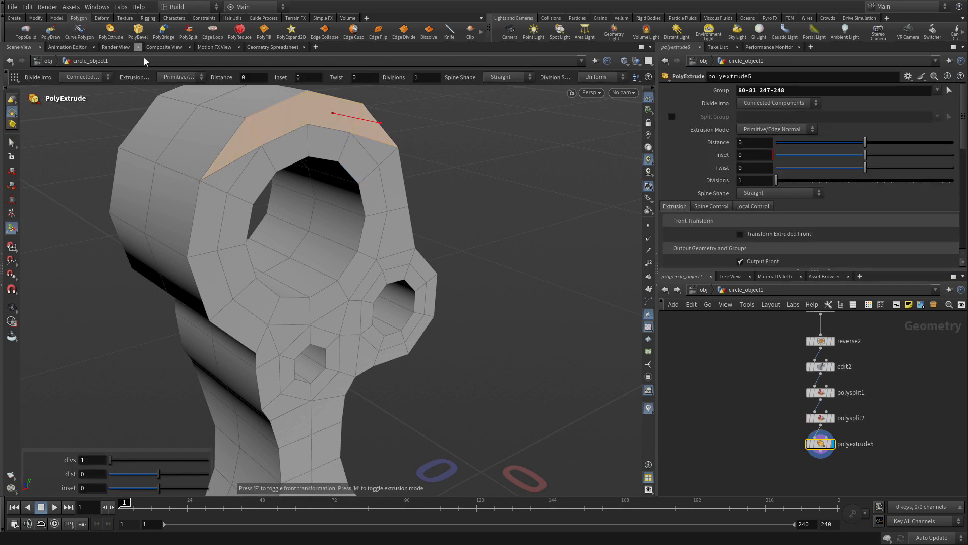
{"action": "key", "text": "space+b"}
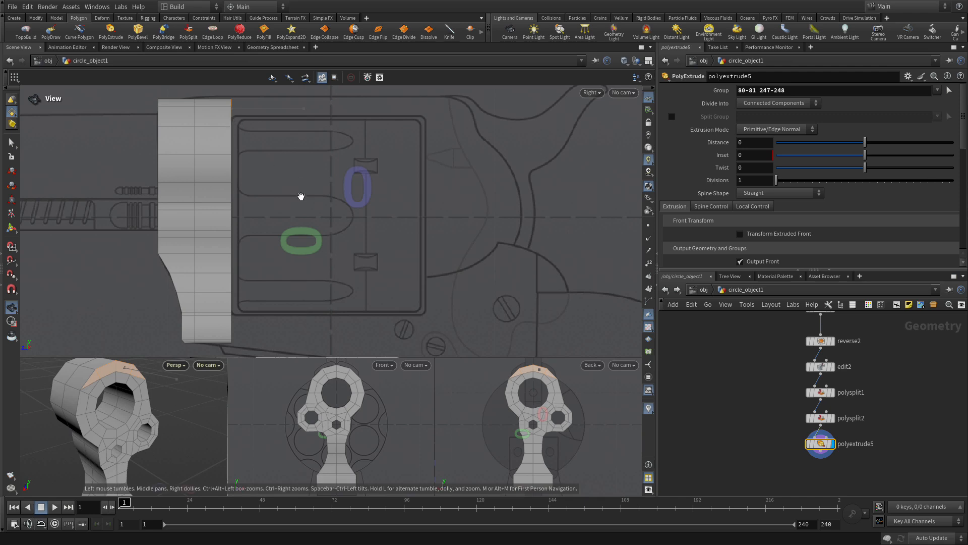
{"action": "key", "text": "Return"}
{"action": "left_click_drag", "start_coordinate": [261, 107], "coordinate": [503, 100]}
{"action": "key", "text": "space"}
- Adjust the top strap's first extrusion and add a second PolyExtrude of about 0.064 at its end
{"action": "right_click_drag", "start_coordinate": [133, 430], "coordinate": [41, 429]}
{"action": "left_click_drag", "start_coordinate": [205, 392], "coordinate": [221, 382]}
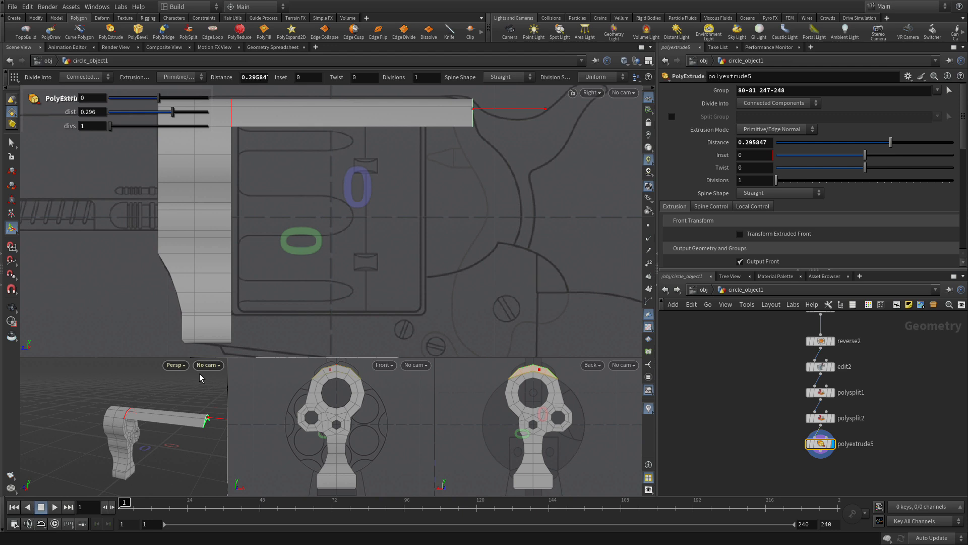
{"action": "mouse_move", "coordinate": [503, 108]}
{"action": "left_mouse_down"}
{"action": "mouse_move", "coordinate": [452, 108]}
{"action": "mouse_move", "coordinate": [517, 105]}
{"action": "left_mouse_up"}
{"action": "key", "text": "q"}
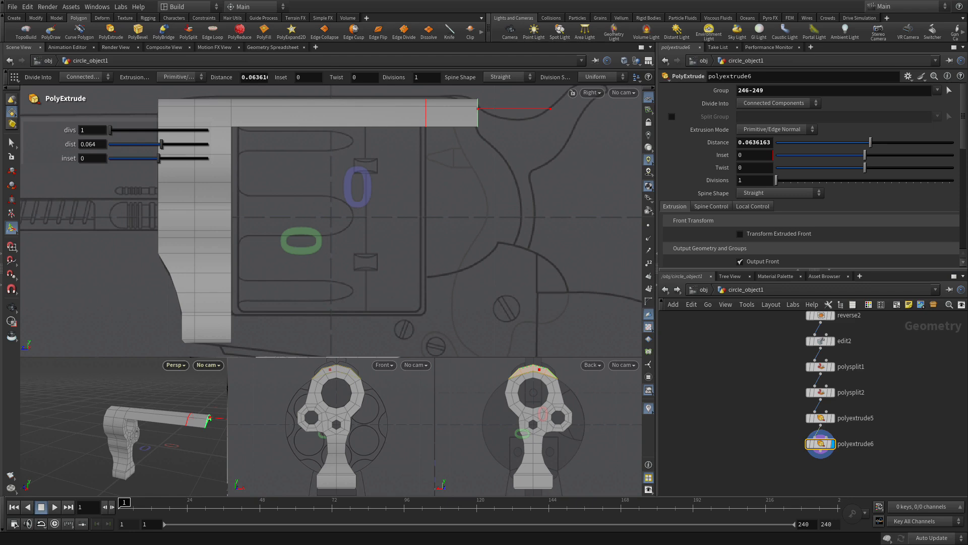
- Select the four rear faces at the frame's lower end and PolyExtrude them 0.374904 rearward along the bottom strap
{"action": "left_click_drag", "start_coordinate": [190, 425], "coordinate": [146, 454]}
{"action": "right_click_drag", "start_coordinate": [147, 454], "coordinate": [186, 415], "text": "alt"}
{"action": "middle_click_drag", "start_coordinate": [176, 454], "coordinate": [169, 340], "text": "alt"}
{"action": "right_click_drag", "start_coordinate": [117, 425], "coordinate": [188, 381], "text": "alt"}
{"action": "left_click_drag", "start_coordinate": [138, 402], "coordinate": [156, 407], "text": "alt"}
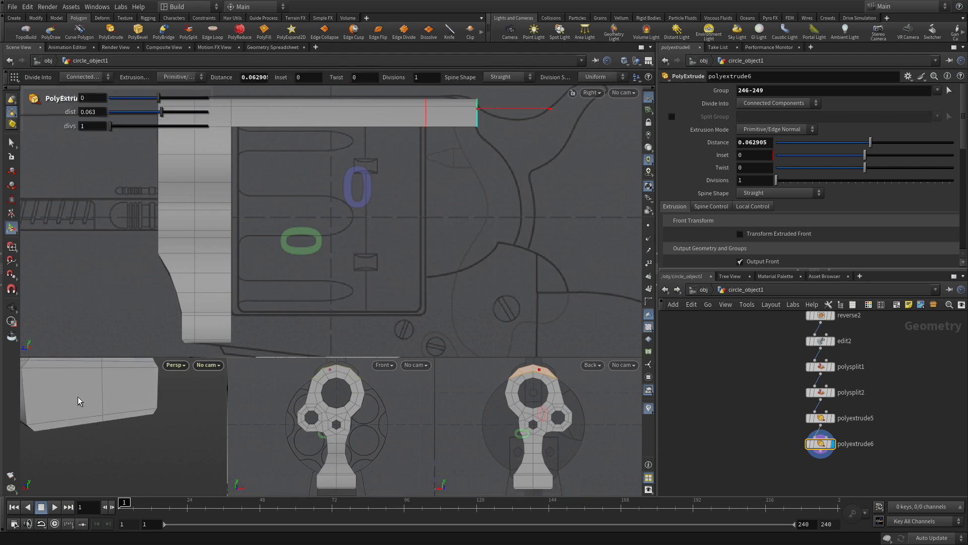
{"action": "key", "text": "s"}
{"action": "left_click", "coordinate": [65, 392]}
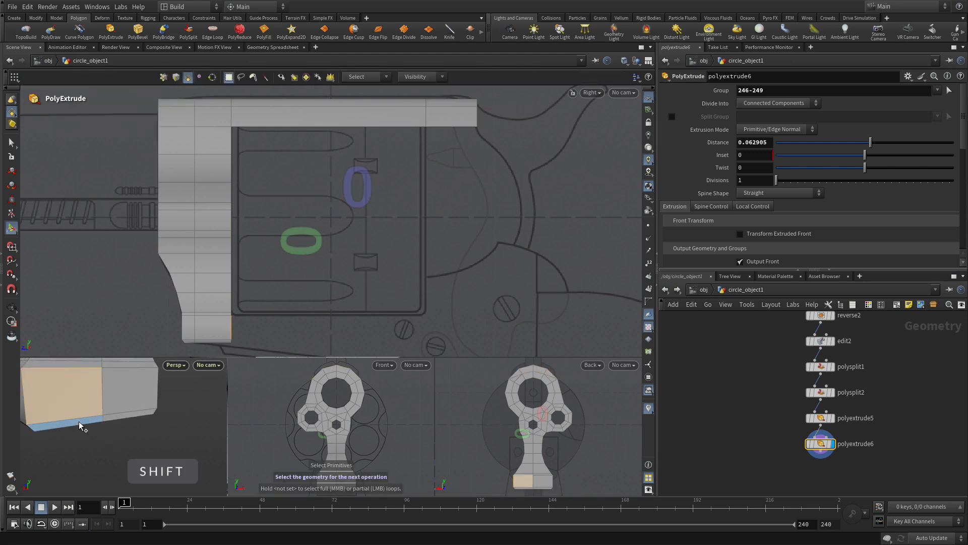
{"action": "left_click", "coordinate": [79, 422], "text": "shift"}
{"action": "left_click", "coordinate": [114, 404], "text": "shift"}
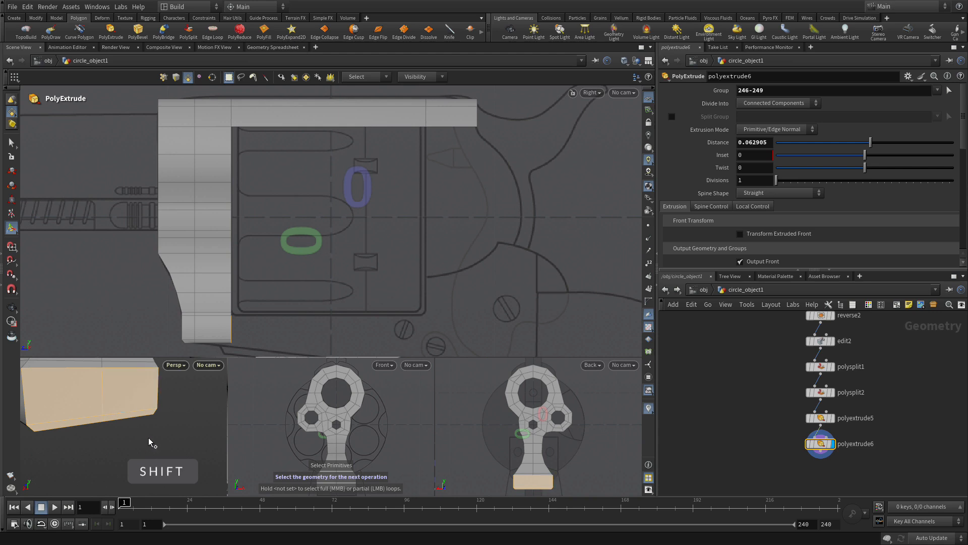
{"action": "key", "text": "Return"}
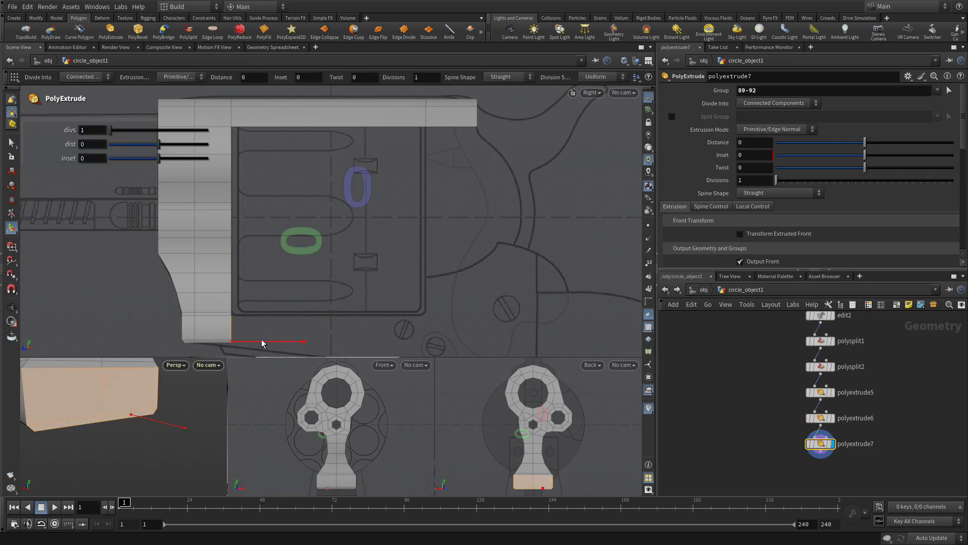
{"action": "left_click_drag", "start_coordinate": [259, 341], "coordinate": [566, 317]}
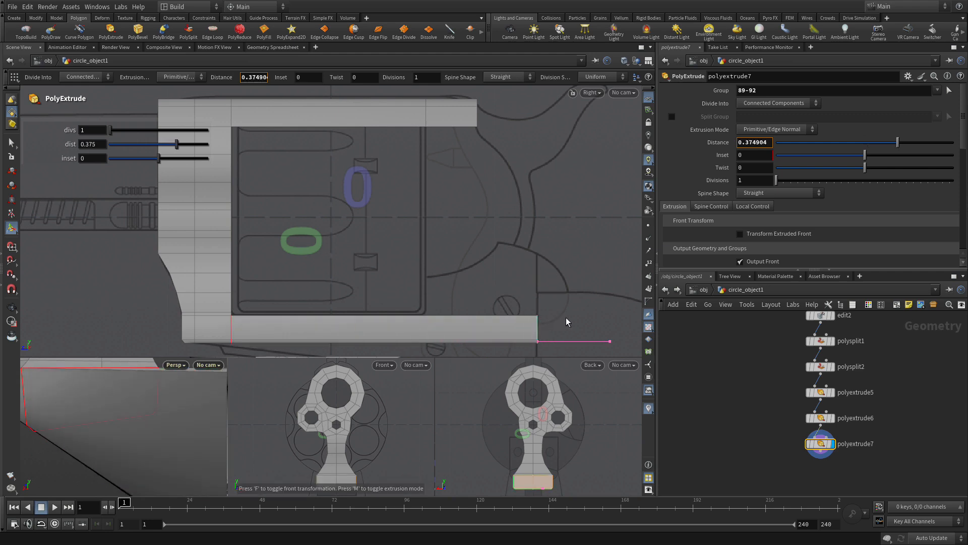
{"action": "key", "text": "Escape"}
- Lower the bottom strap's underside points to follow the sloping reference line, shifting points 194-198 by -0.00123526 in Y
{"action": "middle_click_drag", "start_coordinate": [566, 316], "coordinate": [513, 168]}
{"action": "key", "text": "Return"}
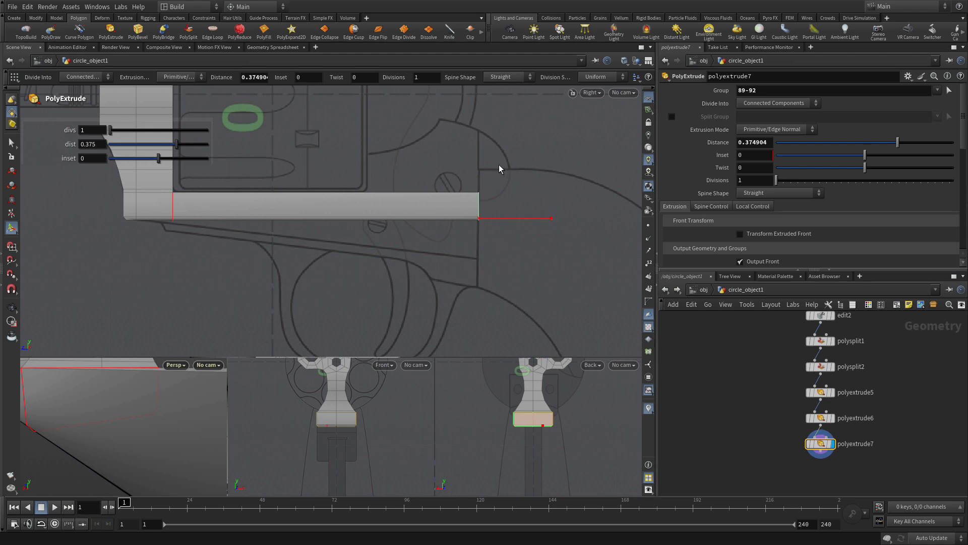
{"action": "key", "text": "2"}
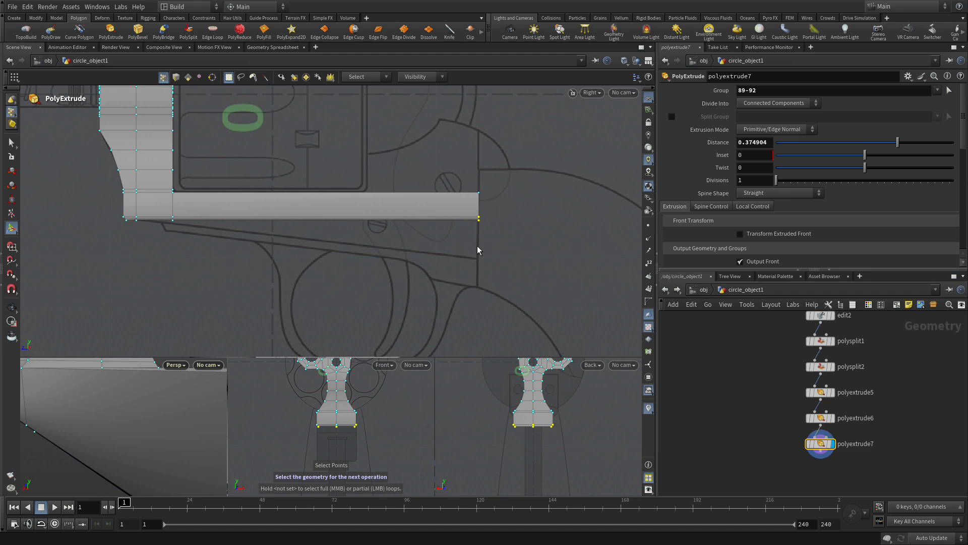
{"action": "key", "text": "t"}
{"action": "left_click_drag", "start_coordinate": [480, 165], "coordinate": [480, 205]}
{"action": "left_click_drag", "start_coordinate": [188, 247], "coordinate": [135, 204]}
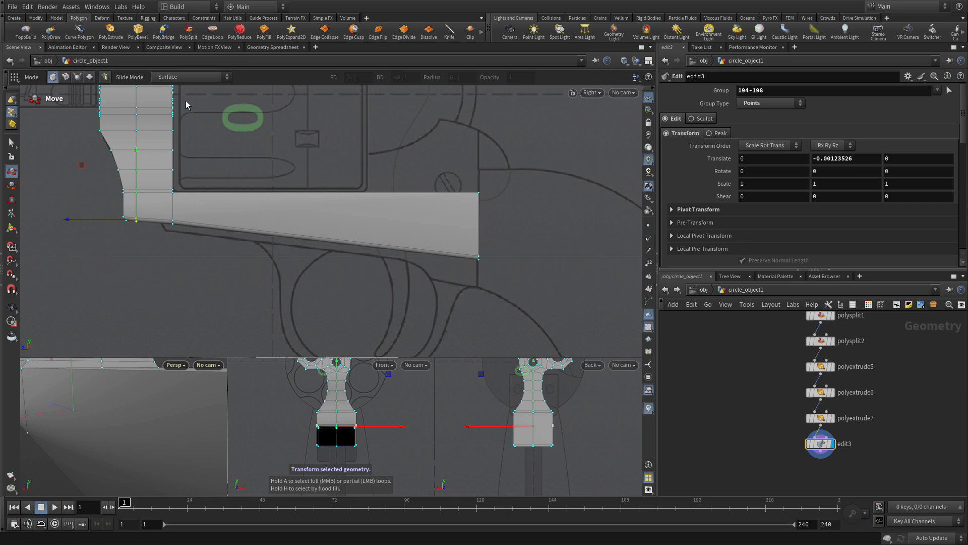
- Insert three vertical edge loops across the rear part of the bottom strap: at the window's rear edge, near the rear end, and between them
{"action": "left_click", "coordinate": [11, 144]}
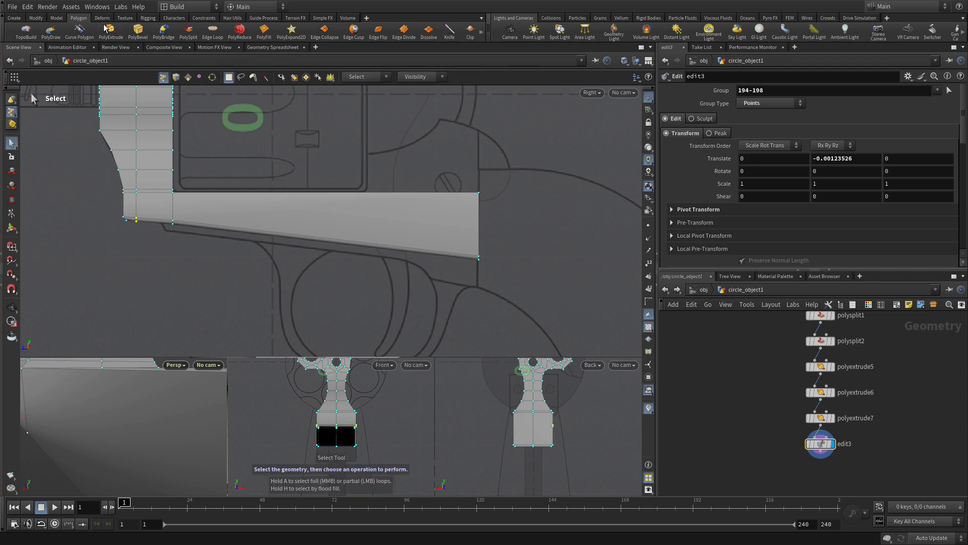
{"action": "left_click", "coordinate": [209, 30]}
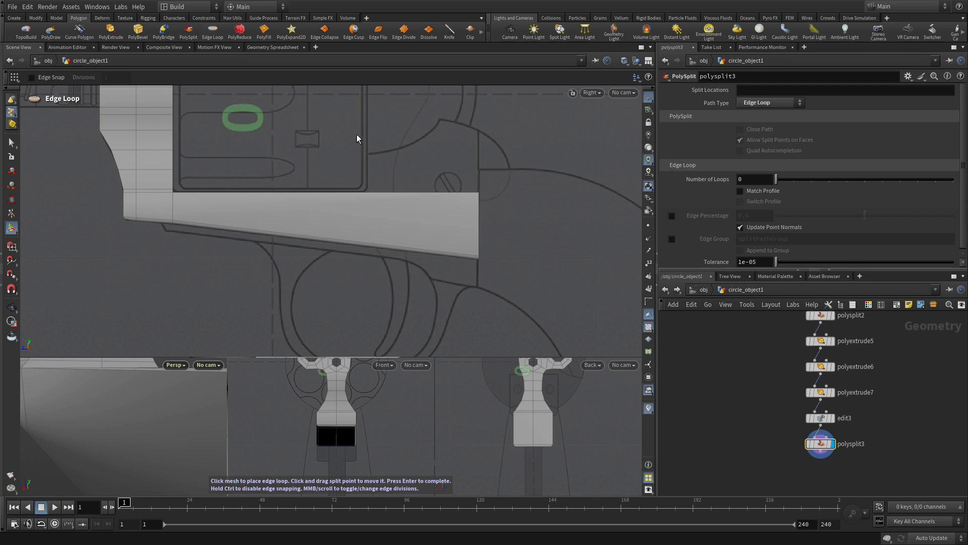
{"action": "left_click", "coordinate": [367, 196]}
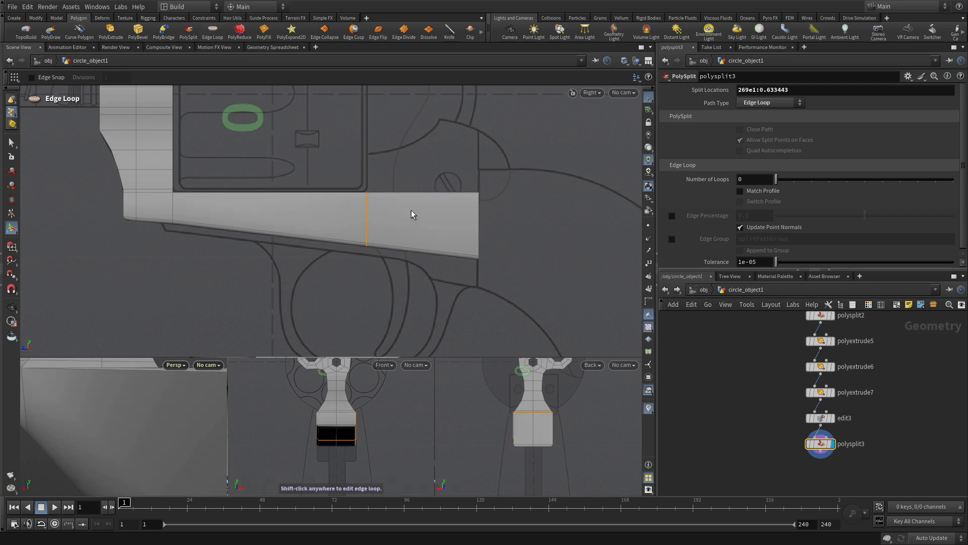
{"action": "key", "text": "Return"}
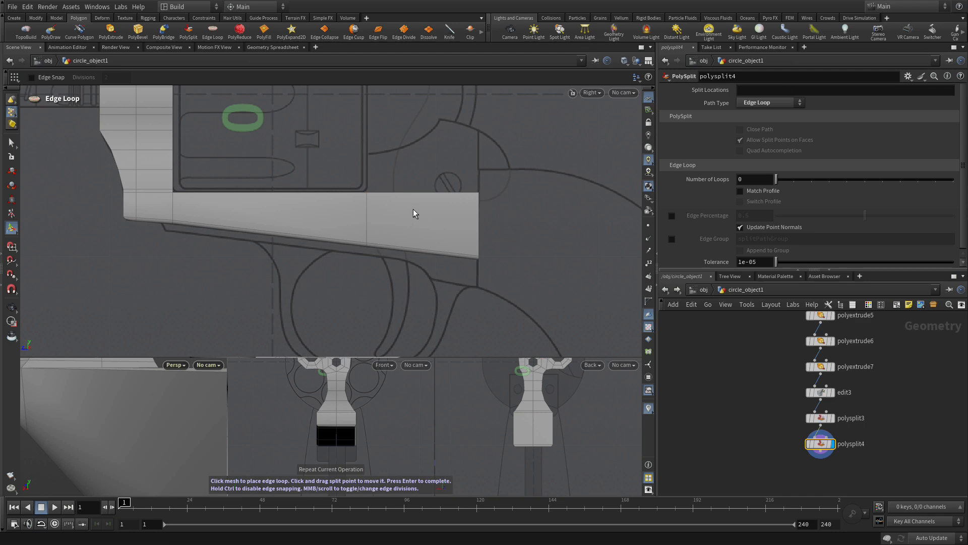
{"action": "left_click", "coordinate": [441, 194]}
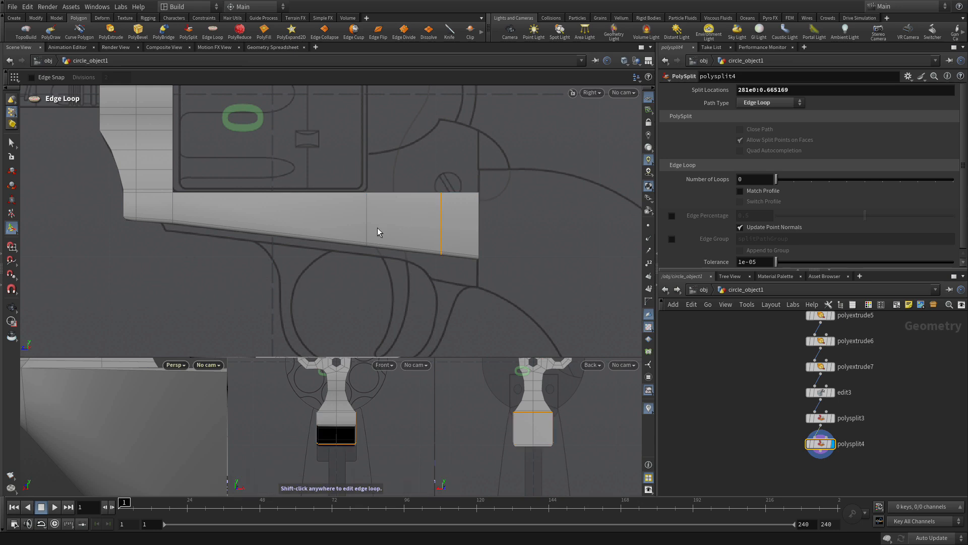
{"action": "key", "text": "Return"}
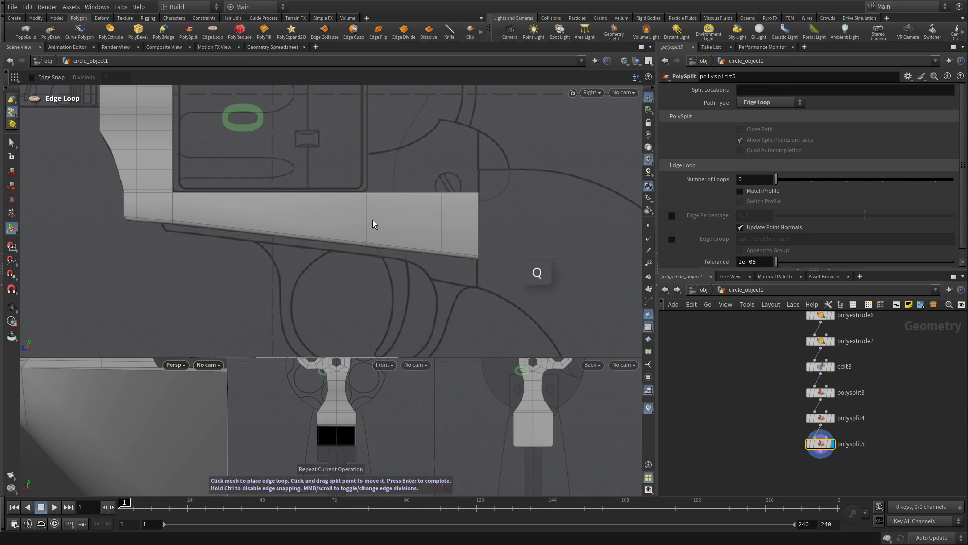
{"action": "left_click", "coordinate": [402, 195]}
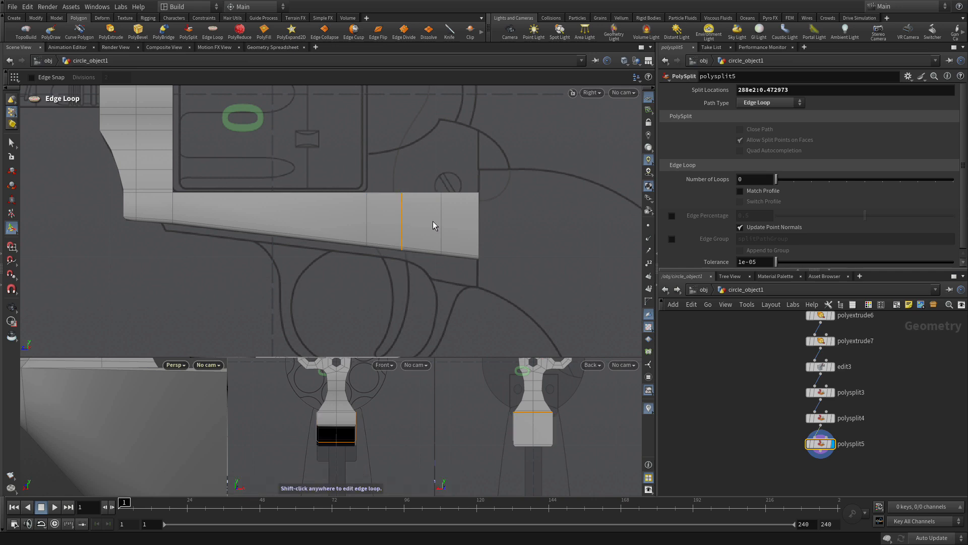
- Select the six top faces at the rear end of the bottom strap and PolyExtrude them upward 0.0457049
{"action": "scroll", "coordinate": [129, 418], "scroll_direction": "down", "scroll_amount": 10}
{"action": "left_click_drag", "start_coordinate": [130, 417], "coordinate": [174, 422], "text": "alt"}
{"action": "middle_click_drag", "start_coordinate": [222, 429], "coordinate": [138, 387], "text": "alt"}
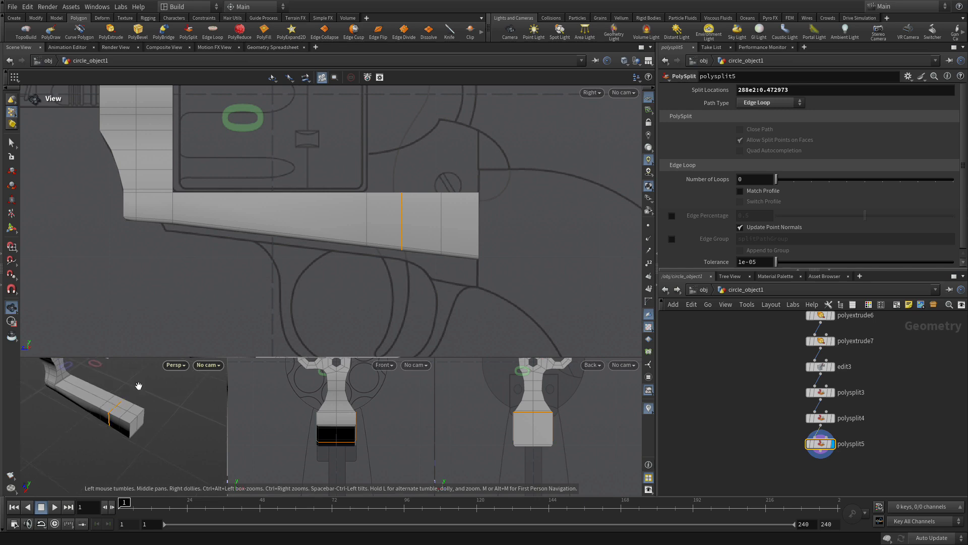
{"action": "mouse_move", "coordinate": [112, 405]}
{"action": "left_mouse_down", "text": "alt"}
{"action": "mouse_move", "coordinate": [124, 404]}
{"action": "mouse_move", "coordinate": [116, 410]}
{"action": "left_mouse_up", "text": "alt"}
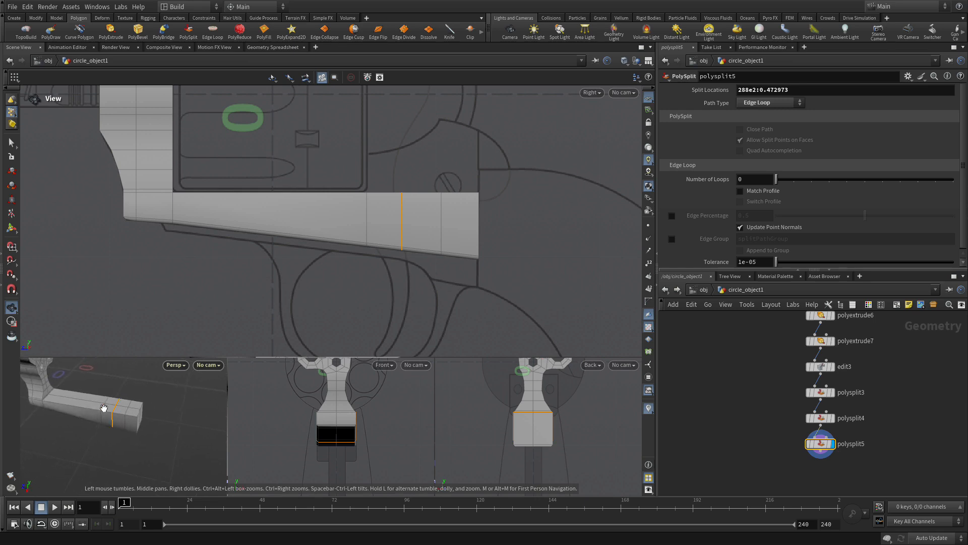
{"action": "right_click_drag", "start_coordinate": [116, 411], "coordinate": [147, 372], "text": "alt"}
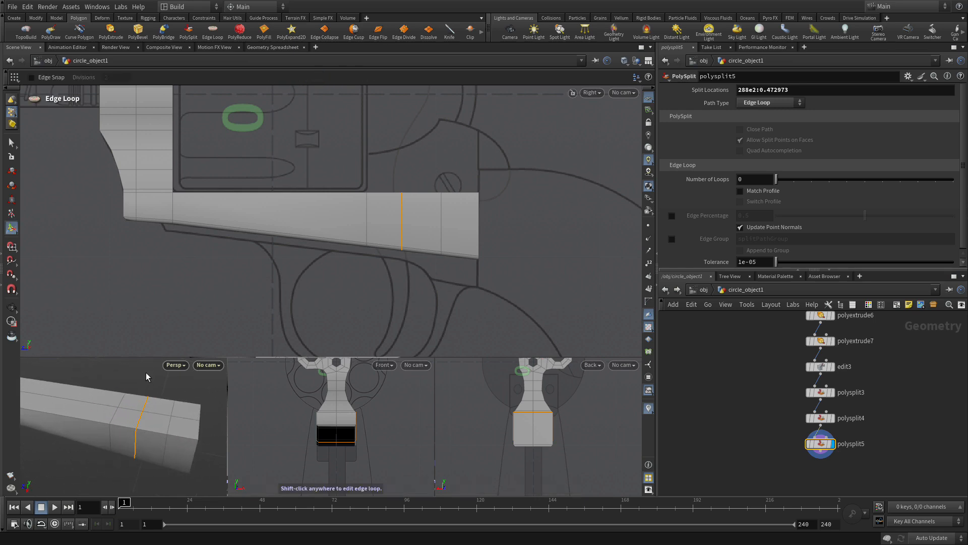
{"action": "key", "text": "s"}
{"action": "left_click", "coordinate": [131, 408], "text": "shift"}
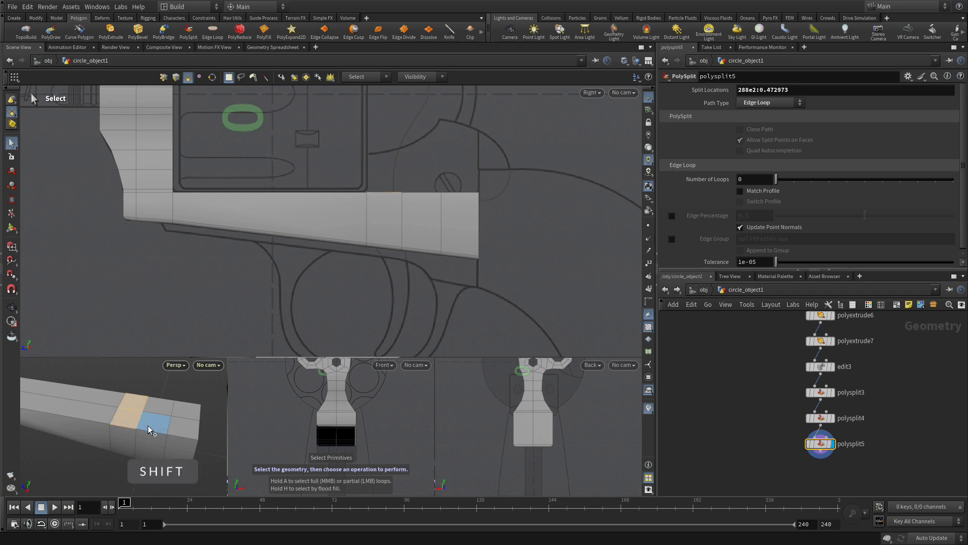
{"action": "left_click", "coordinate": [147, 425], "text": "shift"}
{"action": "left_click", "coordinate": [181, 416], "text": "shift"}
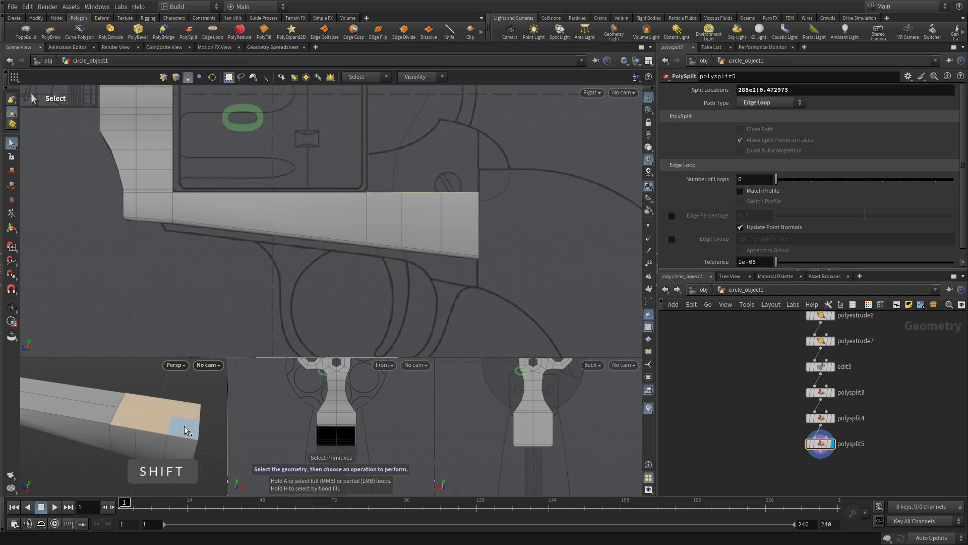
{"action": "left_click", "coordinate": [110, 29]}
{"action": "left_click_drag", "start_coordinate": [461, 164], "coordinate": [465, 126]}
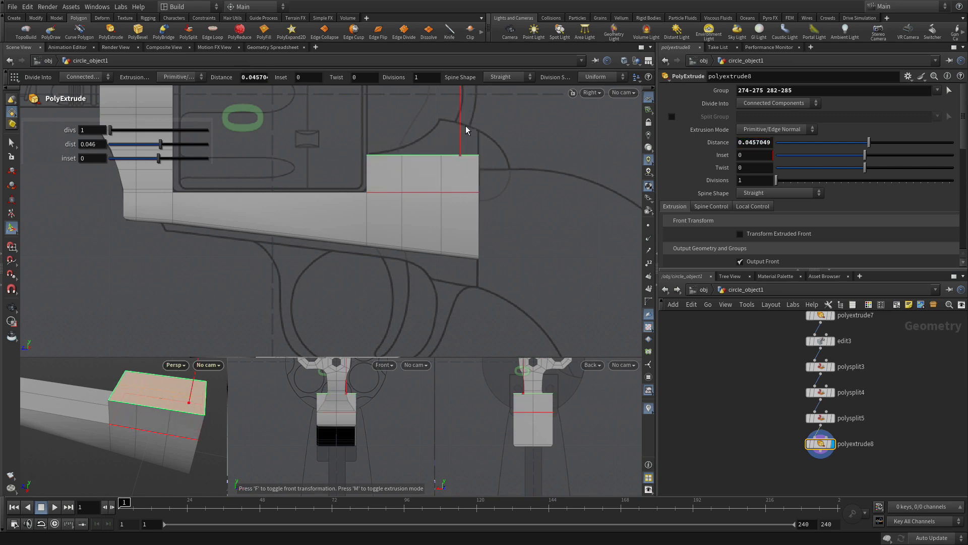
- Raise the extruded block's top points to follow the reference outline, shifting peak points 290 and 293-294 by 0.0142056 in Y
{"action": "key", "text": "2"}
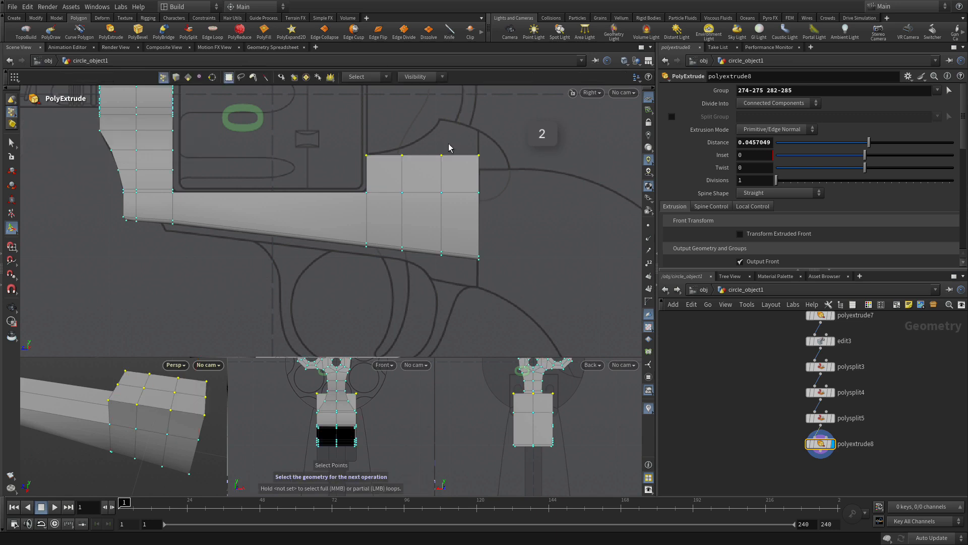
{"action": "left_click_drag", "start_coordinate": [391, 139], "coordinate": [501, 174]}
{"action": "key", "text": "t"}
{"action": "left_click_drag", "start_coordinate": [443, 152], "coordinate": [446, 110]}
{"action": "left_click", "coordinate": [507, 138]}
{"action": "left_click", "coordinate": [565, 207]}
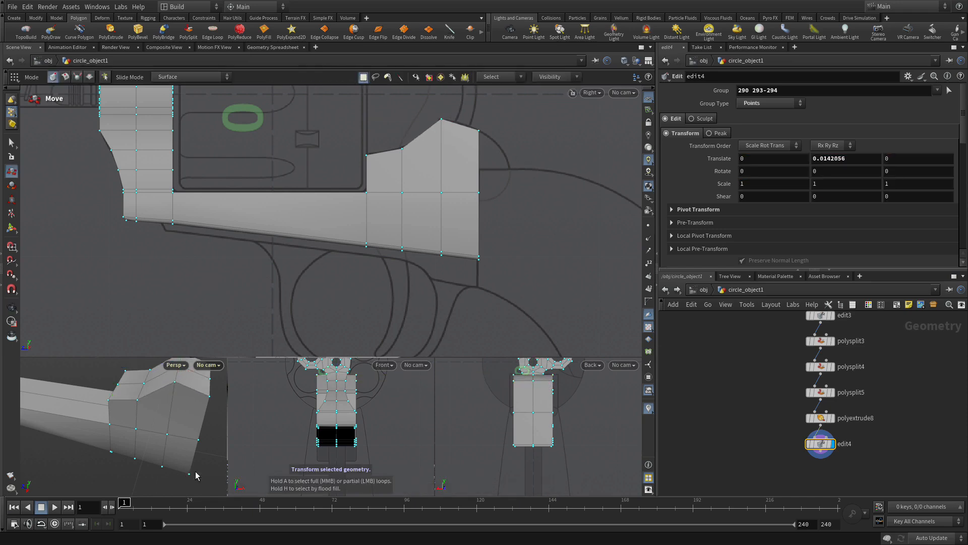
- Select the four underside faces at the rear end of the top strap
{"action": "right_click_drag", "start_coordinate": [153, 423], "coordinate": [8, 454], "text": "alt"}
{"action": "left_click_drag", "start_coordinate": [126, 411], "coordinate": [178, 401], "text": "alt"}
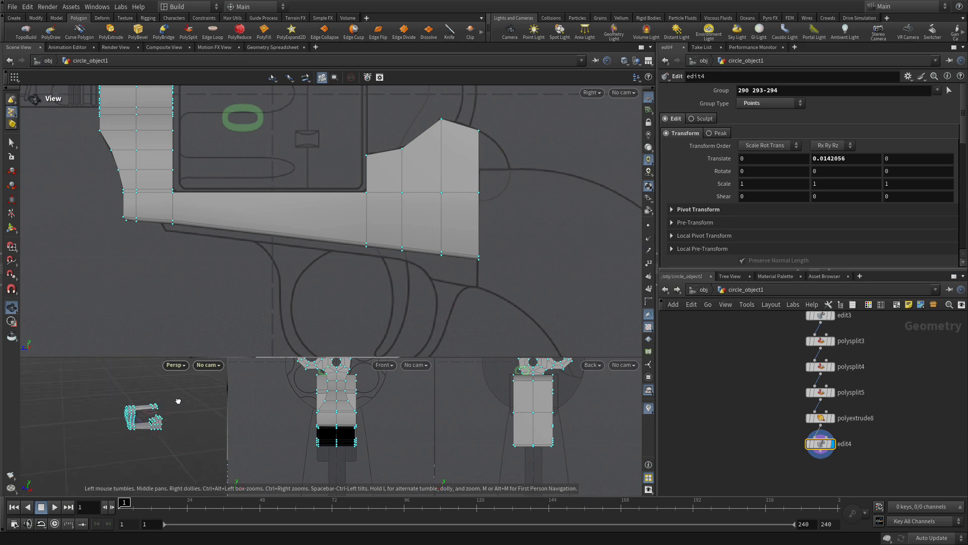
{"action": "right_click_drag", "start_coordinate": [157, 423], "coordinate": [231, 397], "text": "alt"}
{"action": "key", "text": "t"}
{"action": "key", "text": "4"}
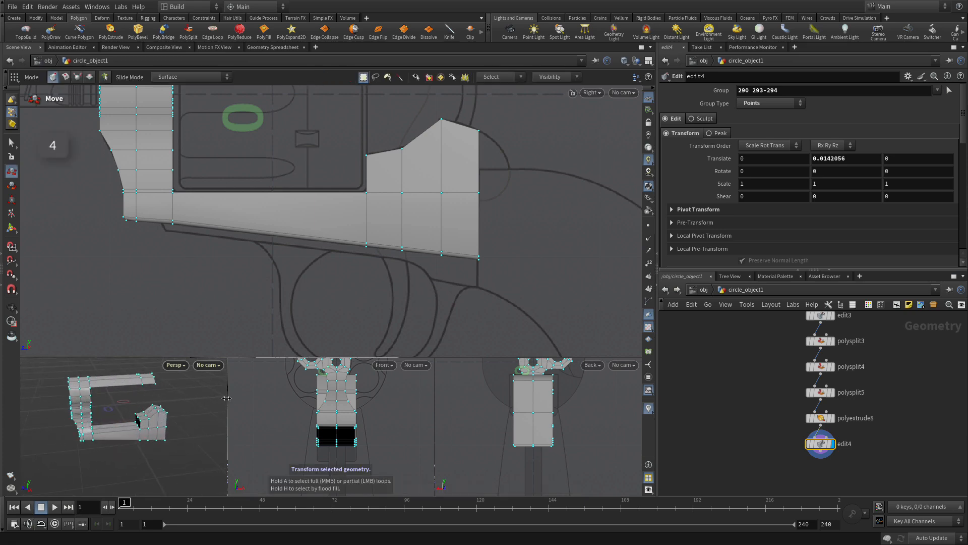
{"action": "key", "text": "space+b"}
{"action": "left_click_drag", "start_coordinate": [341, 318], "coordinate": [309, 282], "text": "alt"}
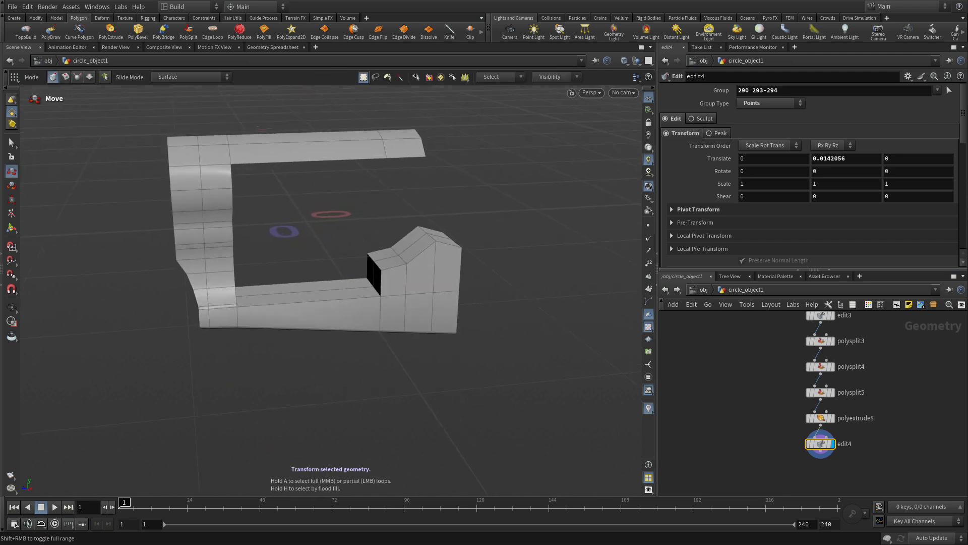
{"action": "left_click_drag", "start_coordinate": [444, 173], "coordinate": [364, 95], "text": "alt"}
{"action": "right_click_drag", "start_coordinate": [380, 152], "coordinate": [661, 75], "text": "alt"}
{"action": "middle_click_drag", "start_coordinate": [444, 184], "coordinate": [407, 243], "text": "alt"}
{"action": "left_click_drag", "start_coordinate": [407, 243], "coordinate": [366, 200], "text": "alt"}
{"action": "left_click", "coordinate": [337, 183], "text": "shift"}
{"action": "left_click", "coordinate": [353, 202], "text": "shift"}
{"action": "left_click", "coordinate": [364, 216], "text": "shift"}
{"action": "left_click", "coordinate": [392, 252], "text": "shift"}
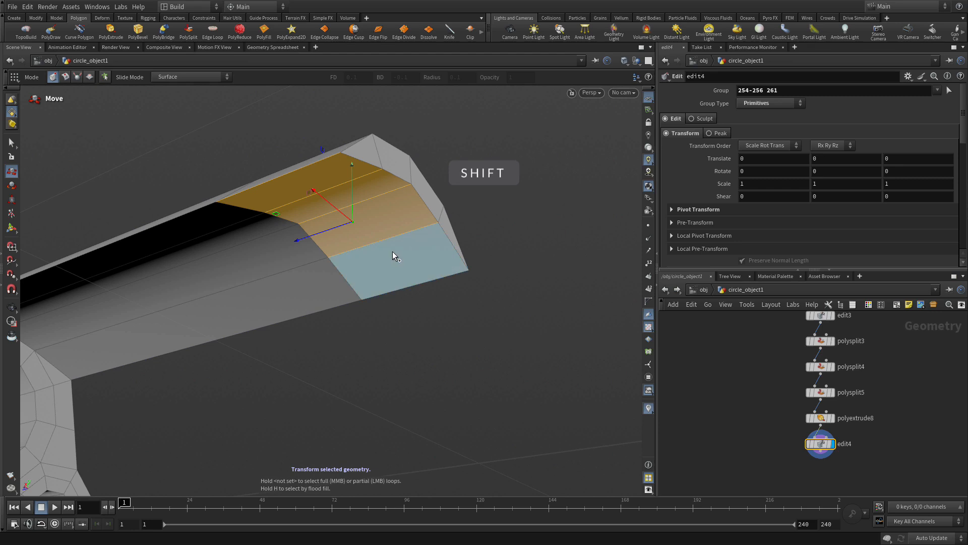
- PolyExtrude the selected faces downward using Transform Extruded Front with a Z translation of 0.035
{"action": "left_click", "coordinate": [111, 31]}
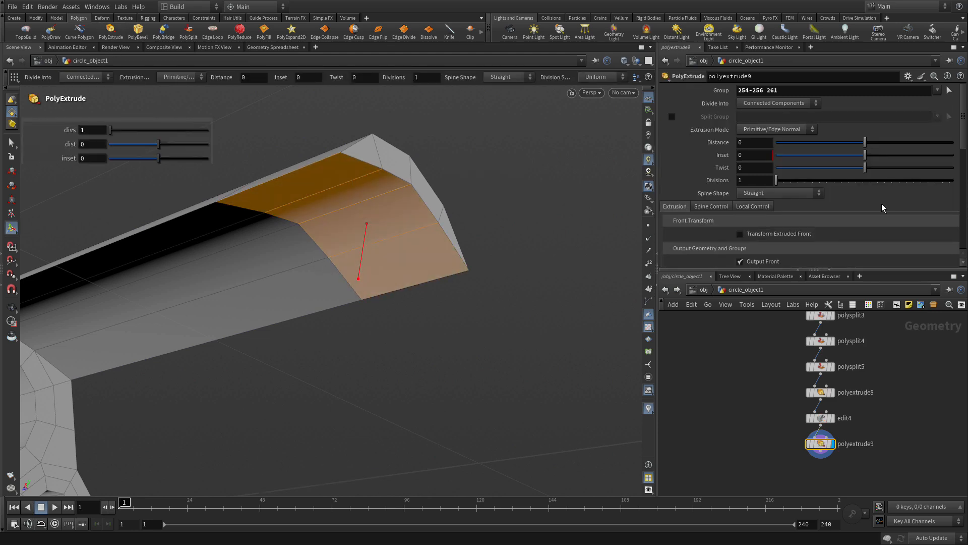
{"action": "left_click", "coordinate": [769, 236]}
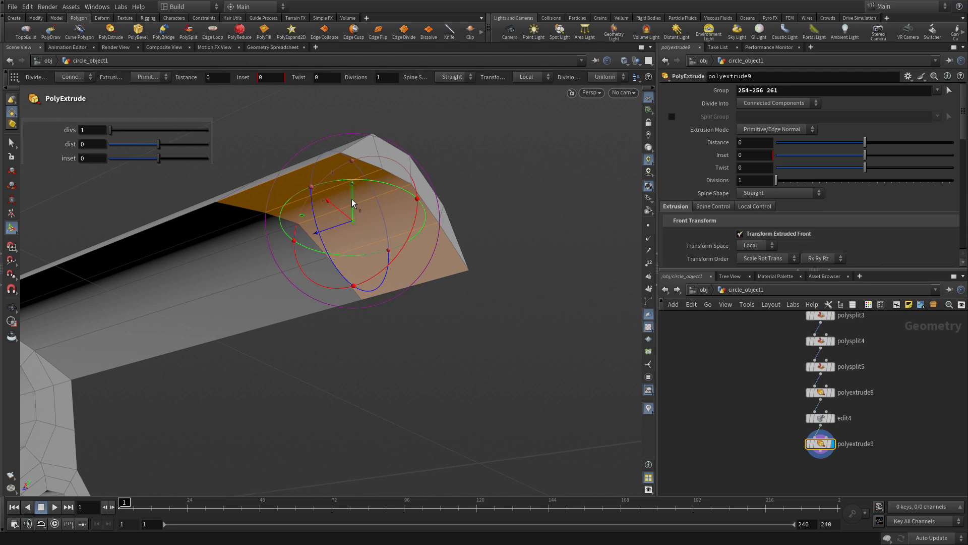
{"action": "left_click_drag", "start_coordinate": [353, 201], "coordinate": [353, 237]}
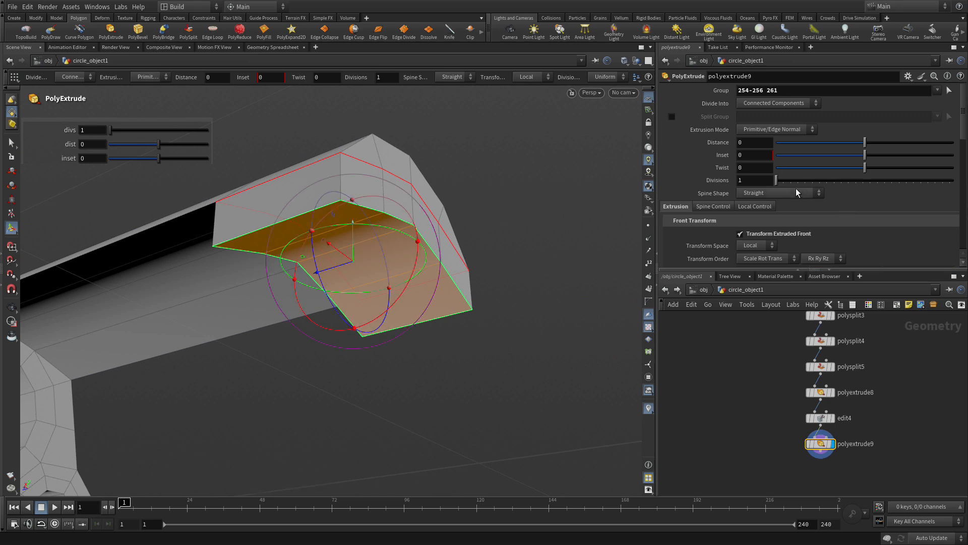
{"action": "scroll", "coordinate": [809, 197], "scroll_direction": "down", "scroll_amount": 2}
{"action": "left_click_drag", "start_coordinate": [894, 207], "coordinate": [967, 207]}
{"action": "type", "text": "35"}
{"action": "key", "text": "Return"}
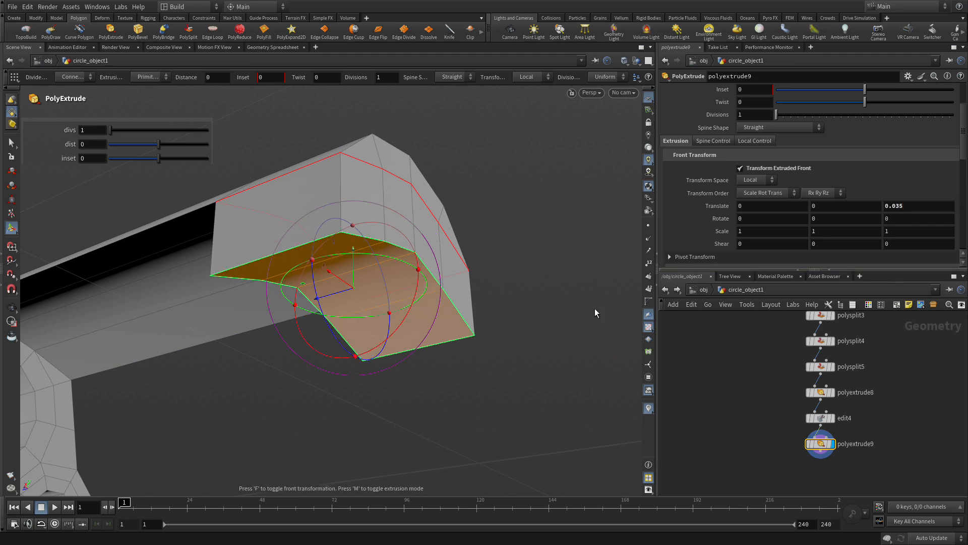
- Return to the object level, display the cylinder together with the frame and examine how it fits the window
{"action": "key", "text": "Escape"}
{"action": "left_click_drag", "start_coordinate": [568, 289], "coordinate": [365, 313]}
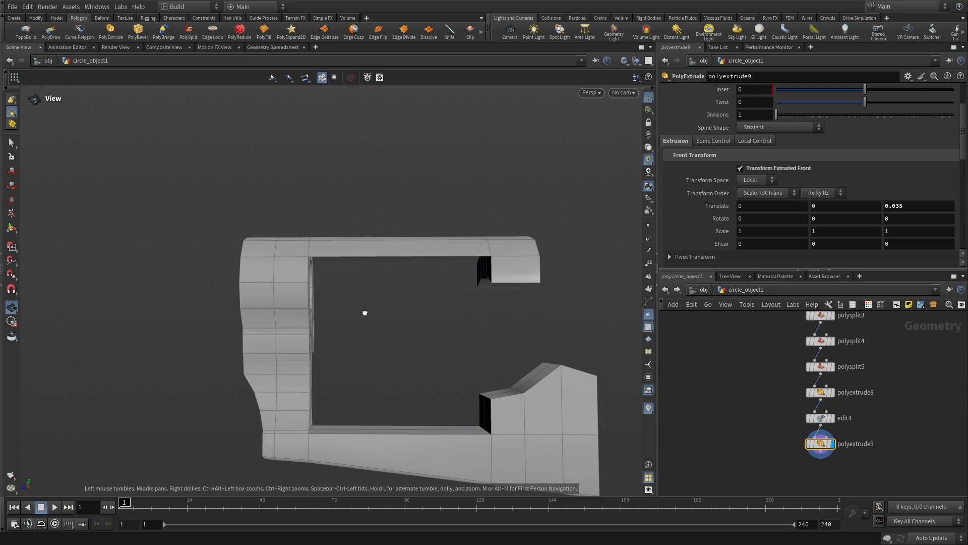
{"action": "key", "text": "space+b"}
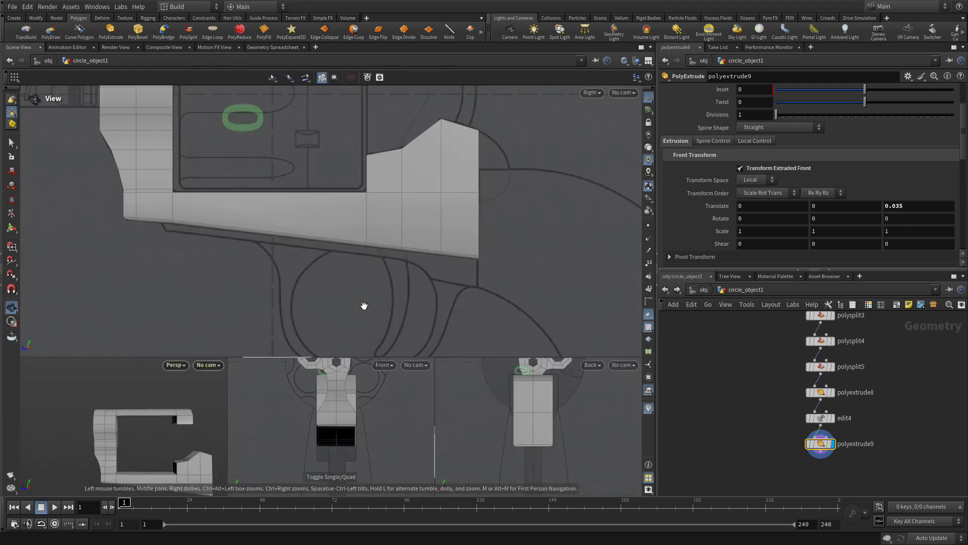
{"action": "right_click_drag", "start_coordinate": [418, 279], "coordinate": [331, 266]}
{"action": "middle_click_drag", "start_coordinate": [340, 225], "coordinate": [347, 296]}
{"action": "key", "text": "q"}
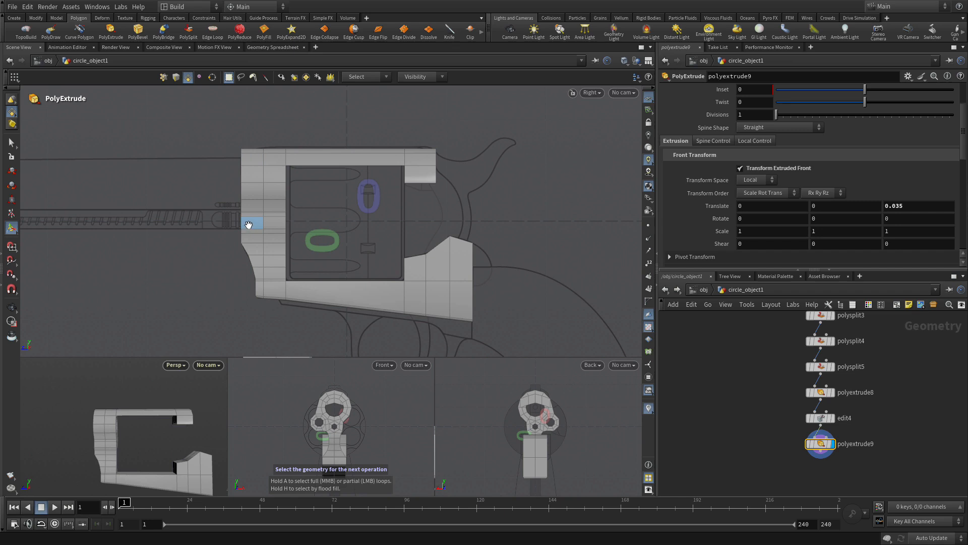
{"action": "left_click", "coordinate": [704, 290]}
{"action": "left_click", "coordinate": [766, 320]}
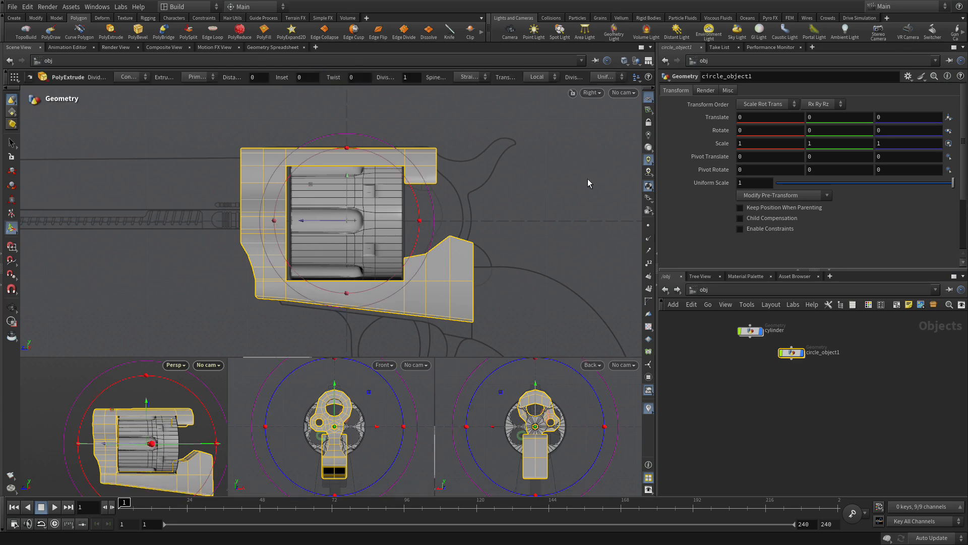
{"action": "key", "text": "space+b"}
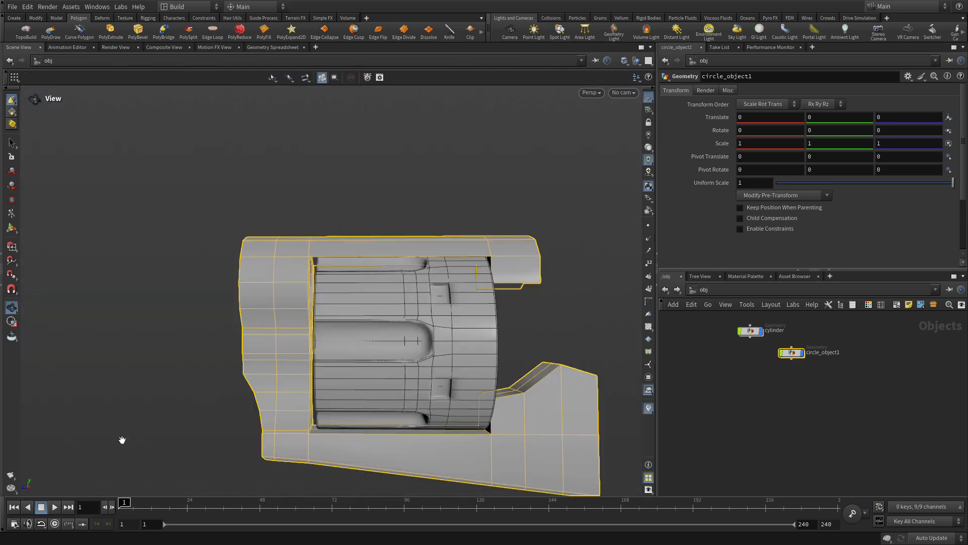
{"action": "left_click_drag", "start_coordinate": [191, 352], "coordinate": [243, 364]}
- Rename the circle_object1 geometry object as body
{"action": "left_click", "coordinate": [796, 380]}
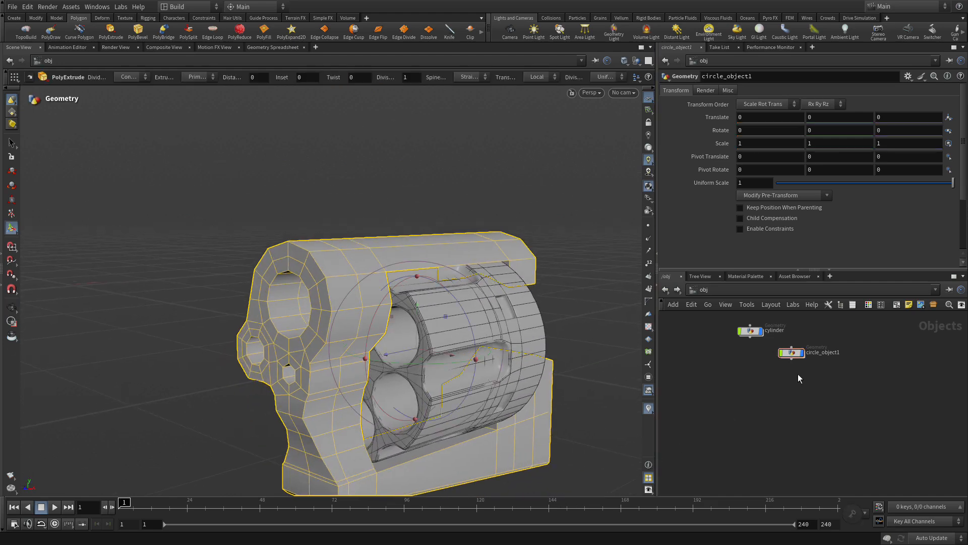
{"action": "double_click", "coordinate": [822, 352]}
{"action": "type", "text": "body"}
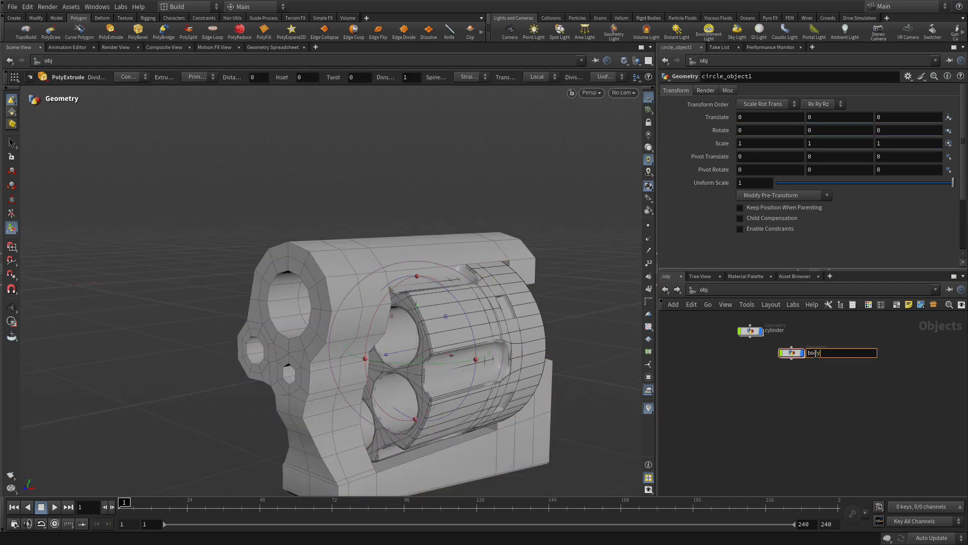
{"action": "key", "text": "Return"}
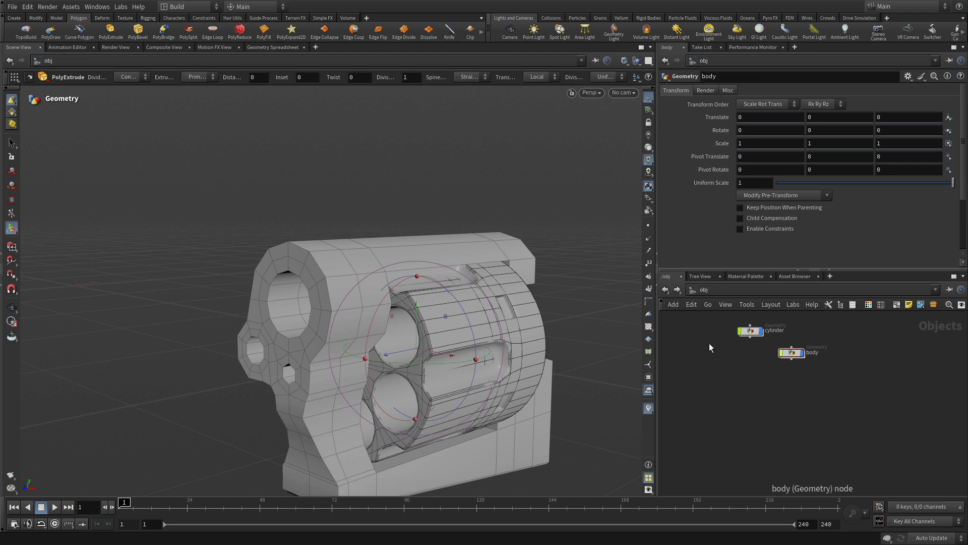
- Inside the body object, add a Null node below polyextrude9 and connect polyextrude9's output to it
{"action": "double_click", "coordinate": [791, 353]}
{"action": "scroll", "coordinate": [764, 429], "scroll_direction": "up", "scroll_amount": 3}
{"action": "middle_click_drag", "start_coordinate": [765, 428], "coordinate": [669, 371]}
{"action": "left_click", "coordinate": [761, 467]}
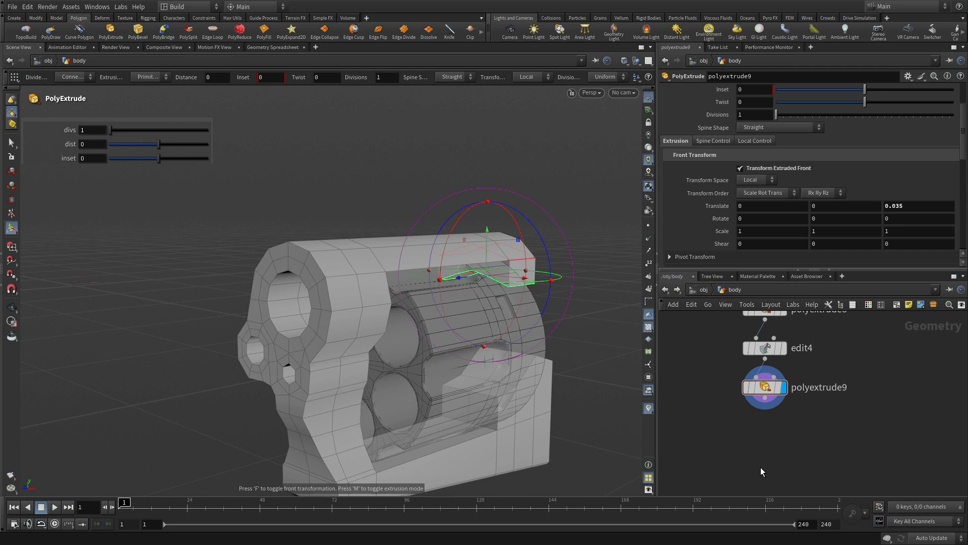
{"action": "key", "text": "Tab"}
{"action": "type", "text": "null"}
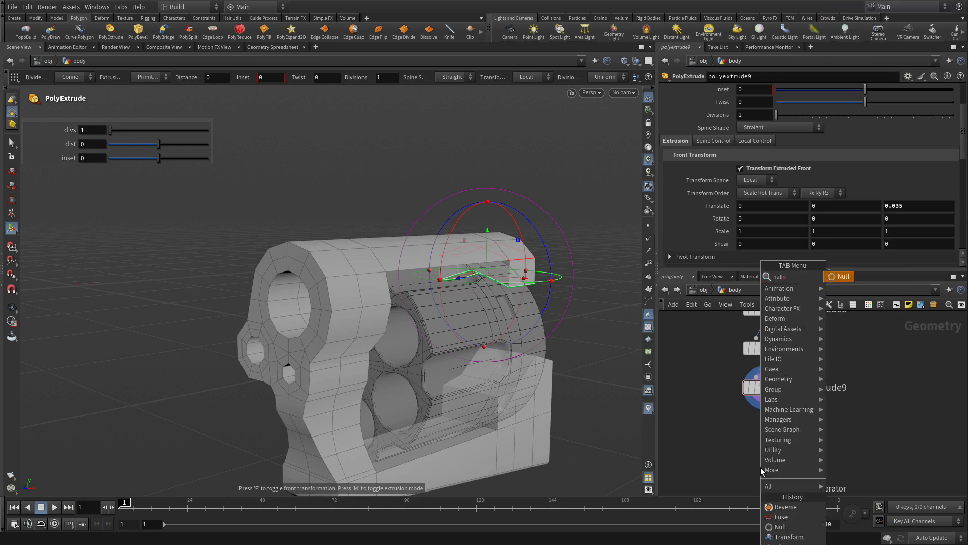
{"action": "key", "text": "Return"}
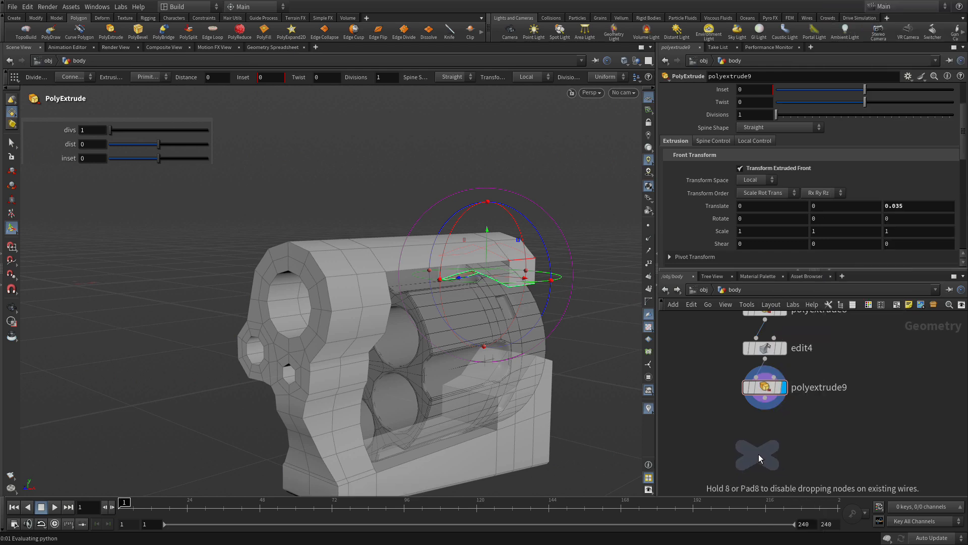
{"action": "left_click", "coordinate": [767, 448]}
{"action": "left_click", "coordinate": [765, 400]}
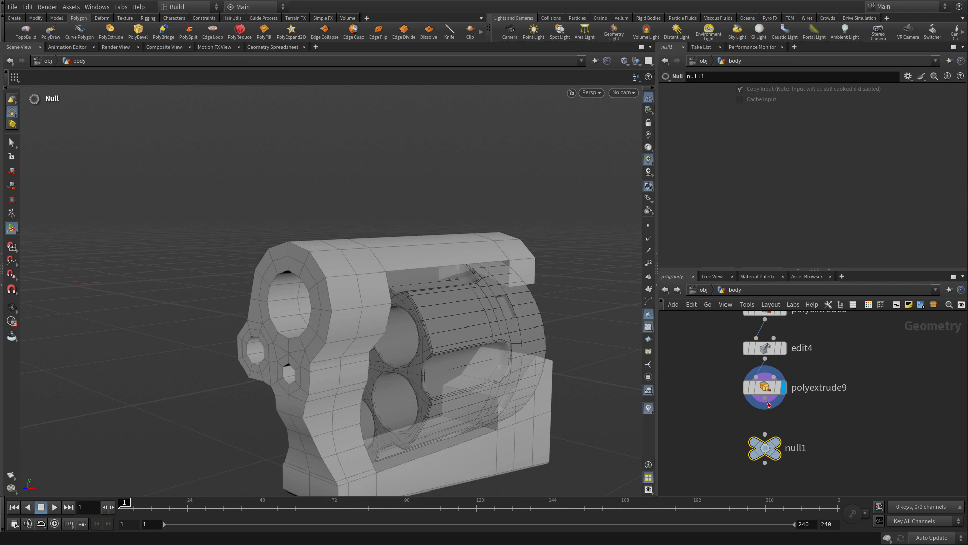
{"action": "left_click", "coordinate": [765, 433]}
- Rename the Null node as BODY_FRONT
{"action": "double_click", "coordinate": [805, 449]}
{"action": "type", "text": "BO"}
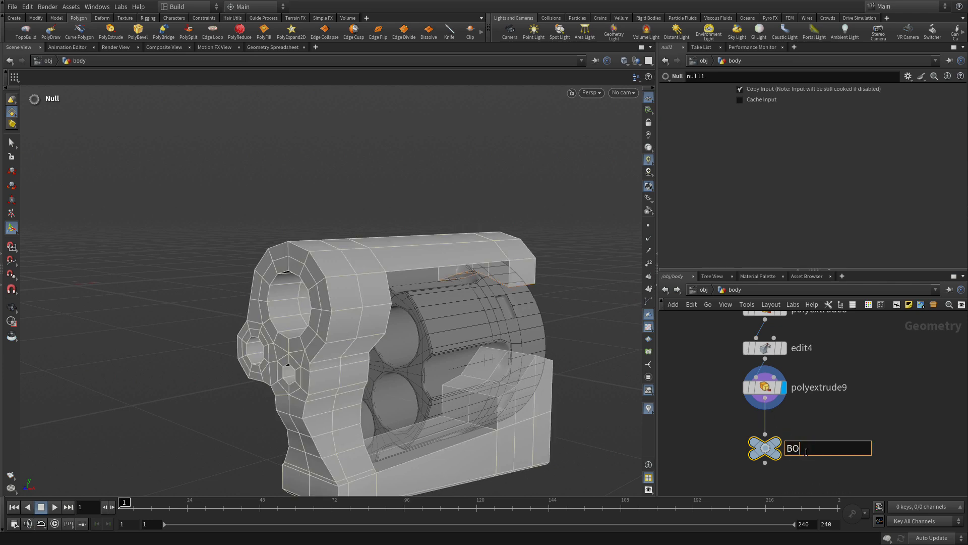
{"action": "type", "text": "DY_FRONT"}
{"action": "key", "text": "Return"}
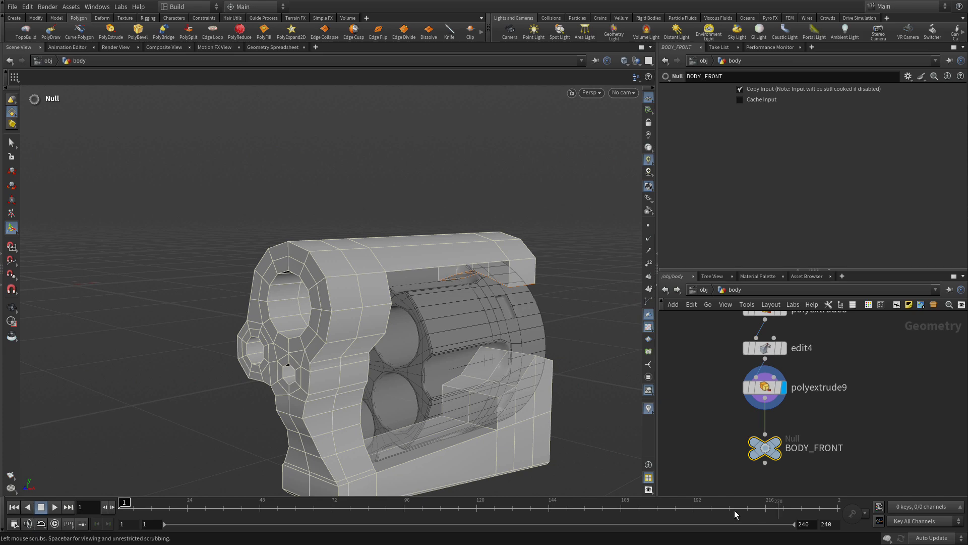
- Return to the object level and hide the cylinder object so only the body is displayed
{"action": "left_click_drag", "start_coordinate": [397, 306], "coordinate": [436, 241], "text": "alt"}
{"action": "middle_click_drag", "start_coordinate": [437, 241], "coordinate": [470, 280], "text": "alt"}
{"action": "left_click_drag", "start_coordinate": [341, 240], "coordinate": [343, 291], "text": "alt"}
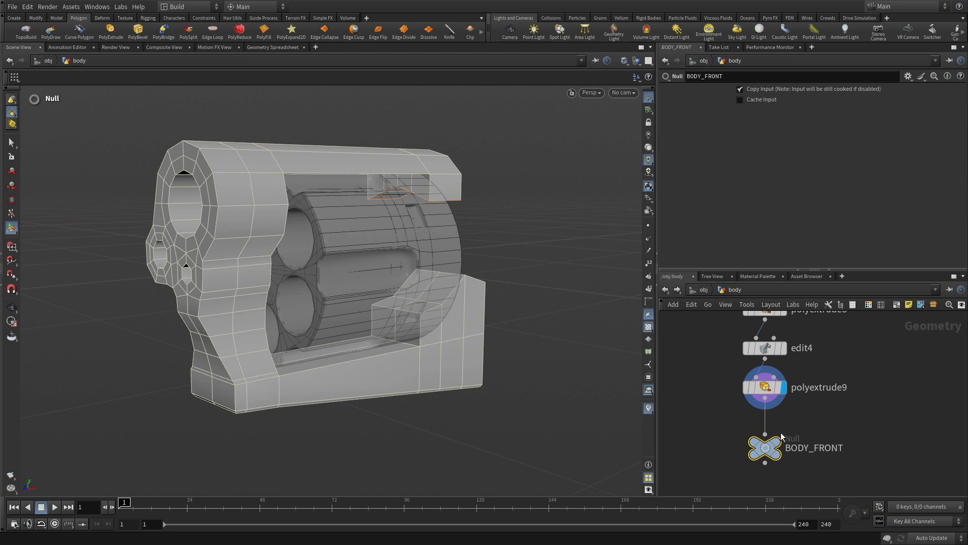
{"action": "left_click", "coordinate": [703, 290]}
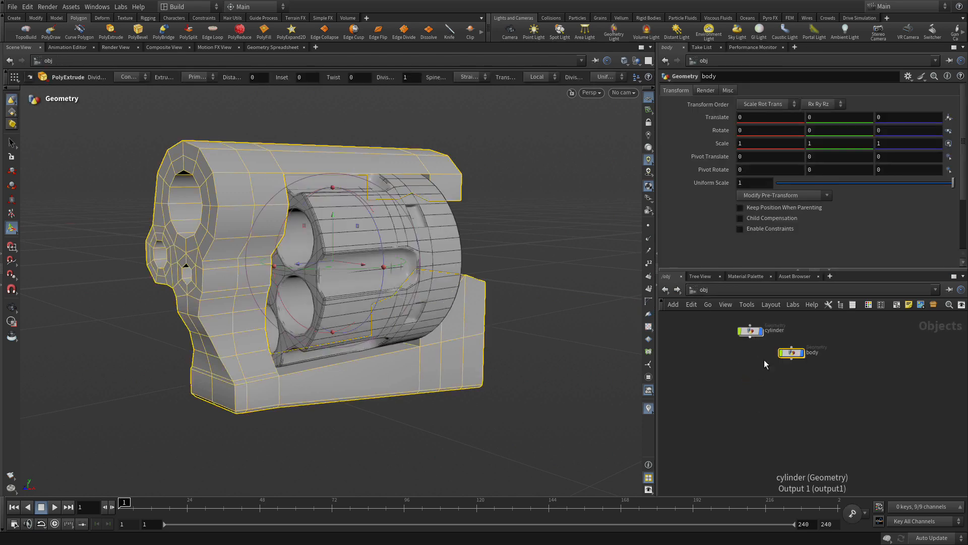
{"action": "key", "text": "h"}
{"action": "mouse_move", "coordinate": [777, 391]}
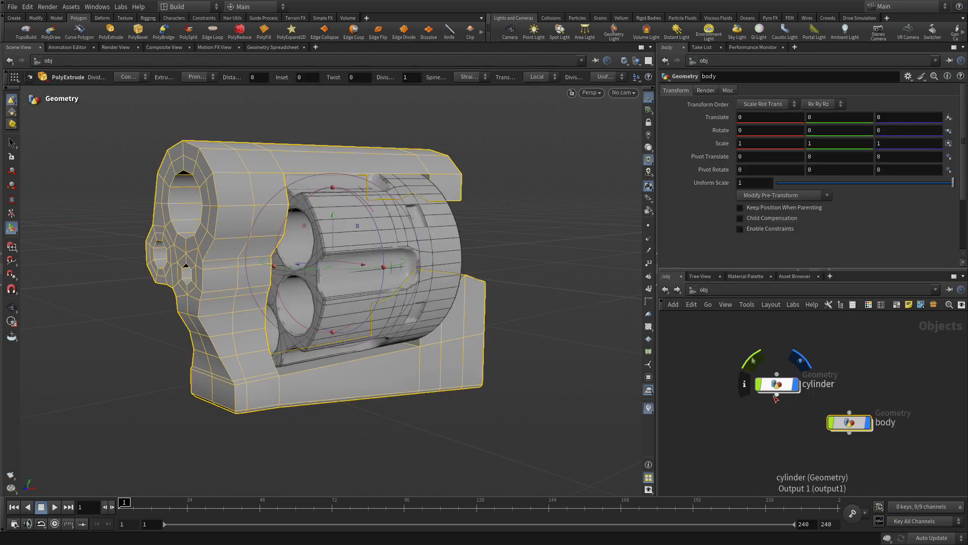
{"action": "left_click", "coordinate": [801, 362]}
{"action": "key", "text": "s"}
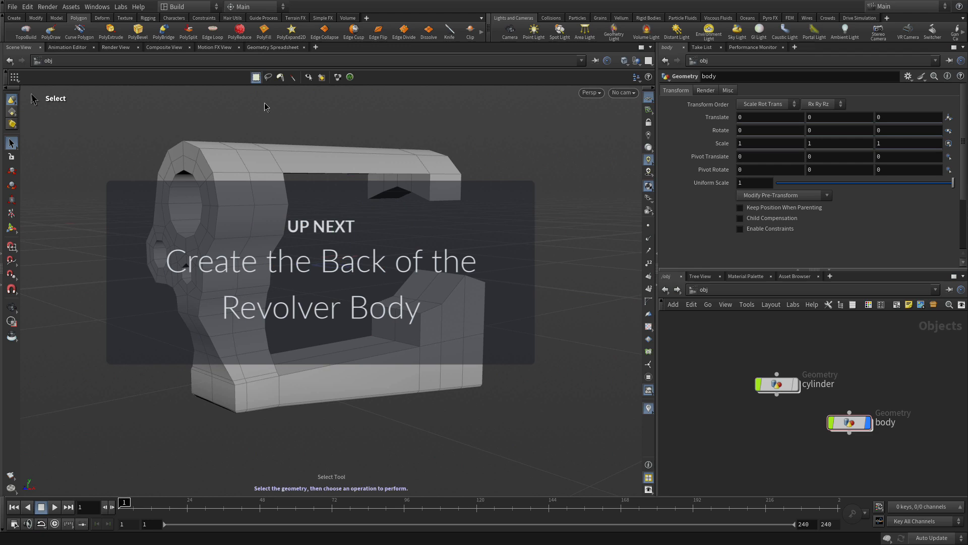